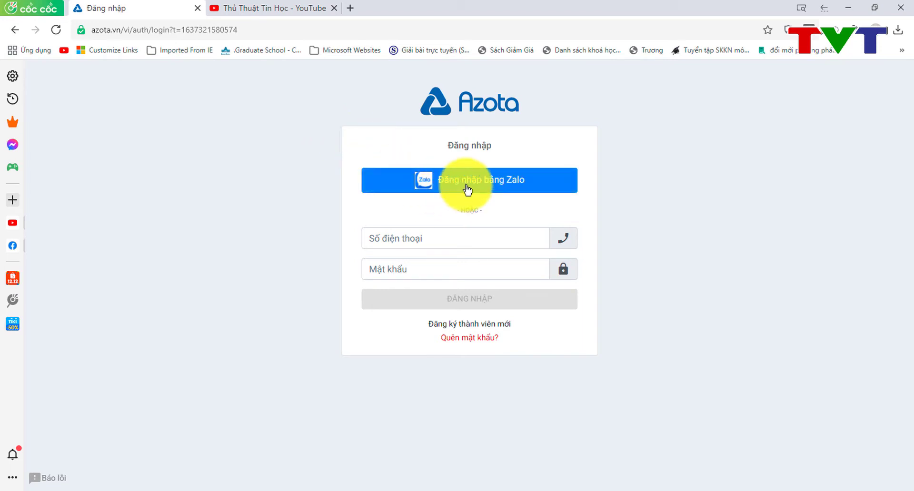
Step: View the teacher registration form, then switch to the window with the logged-in teacher dashboard
left_click(474, 328)
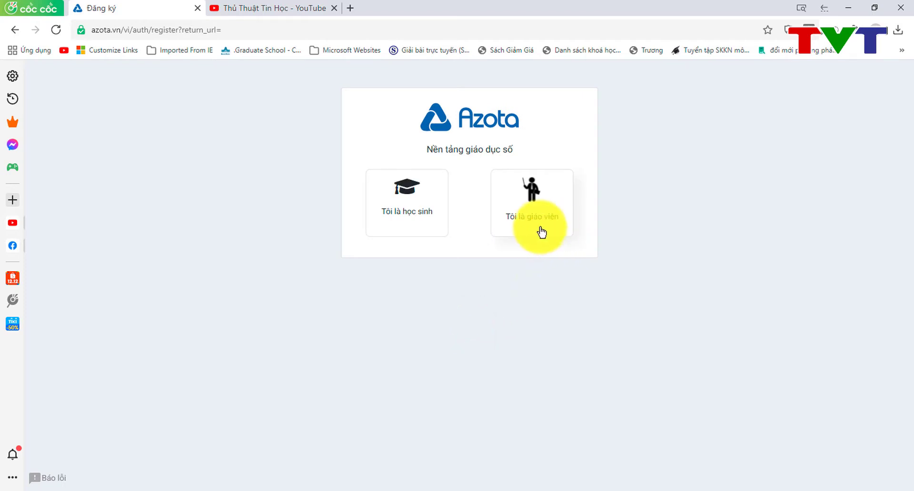
left_click(517, 223)
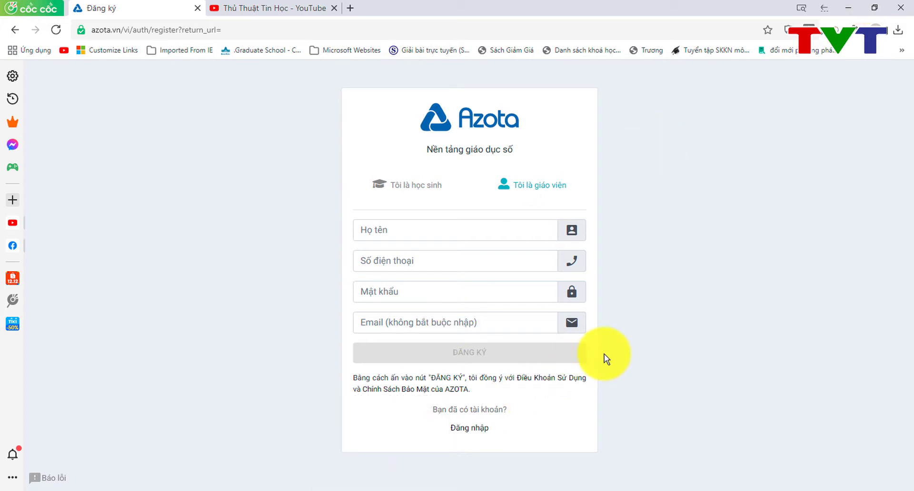
left_click(378, 489)
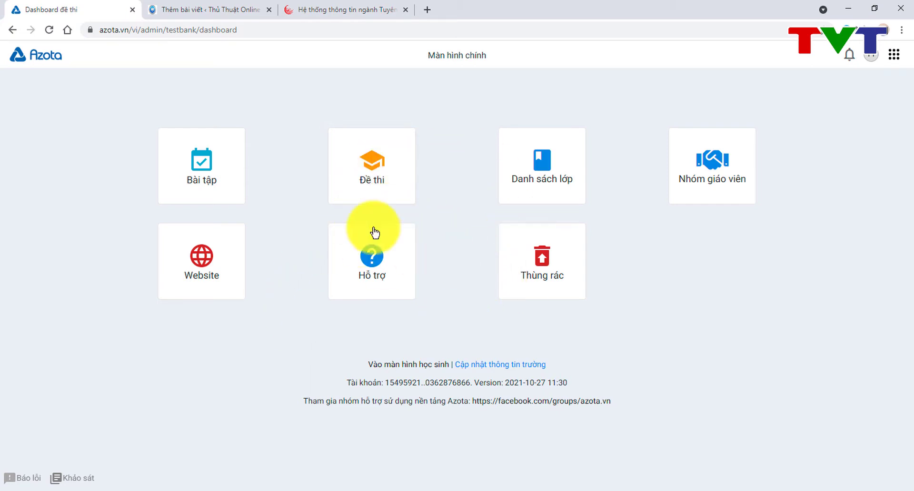
Step: In class 12T, unlock a student to re-pick their name, then return to the class list
left_click(531, 181)
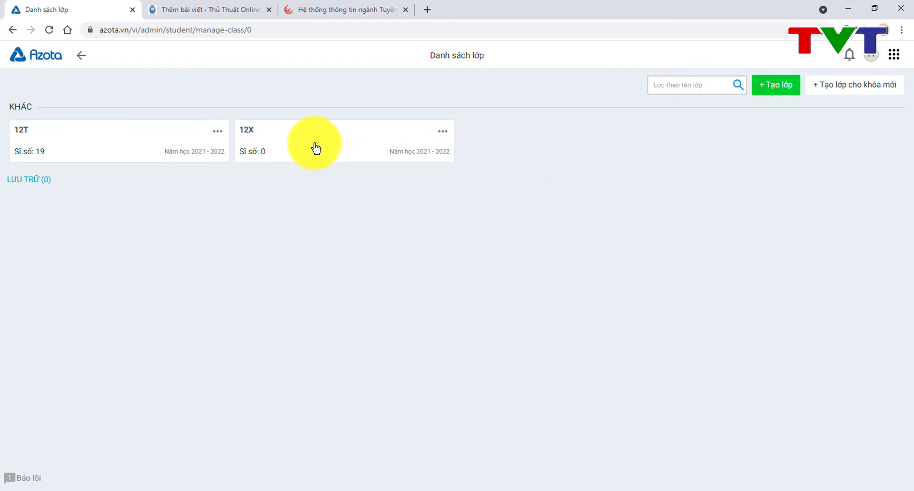
left_click(139, 133)
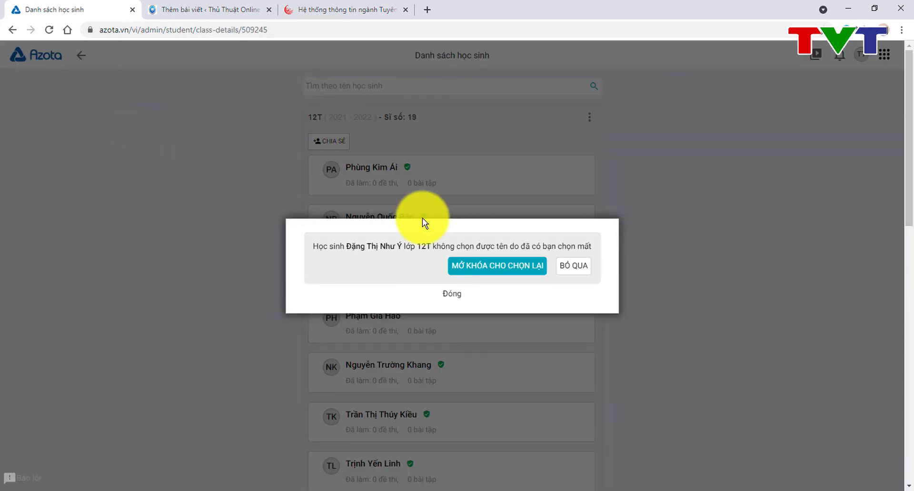
left_click(495, 269)
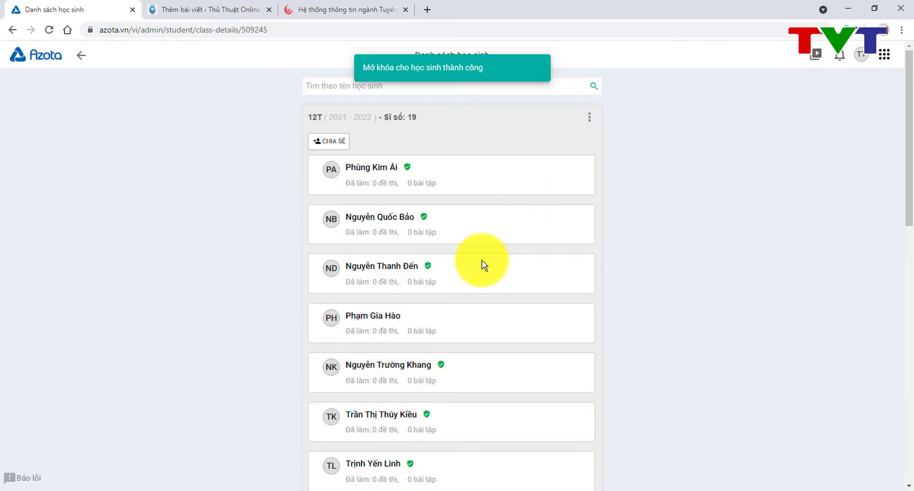
scroll(482, 260, "down", 14)
scroll(484, 265, "up", 14)
scroll(483, 263, "down", 14)
scroll(484, 263, "up", 14)
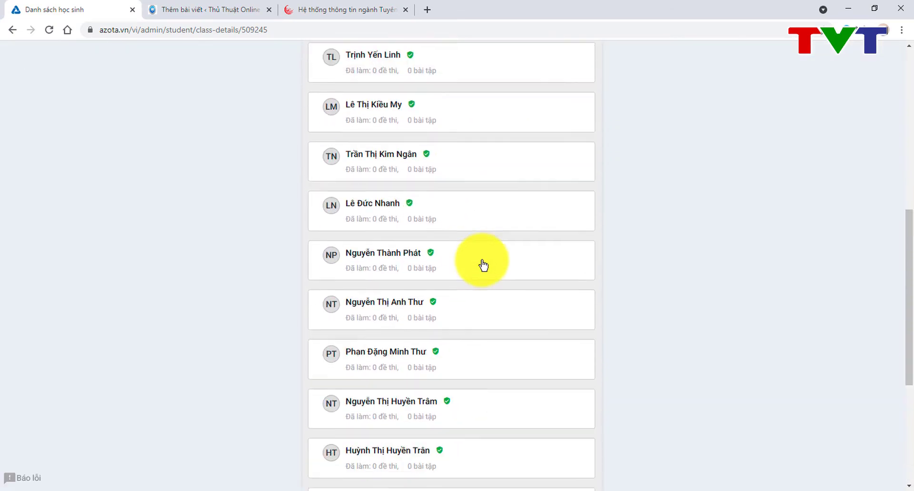
left_click(80, 55)
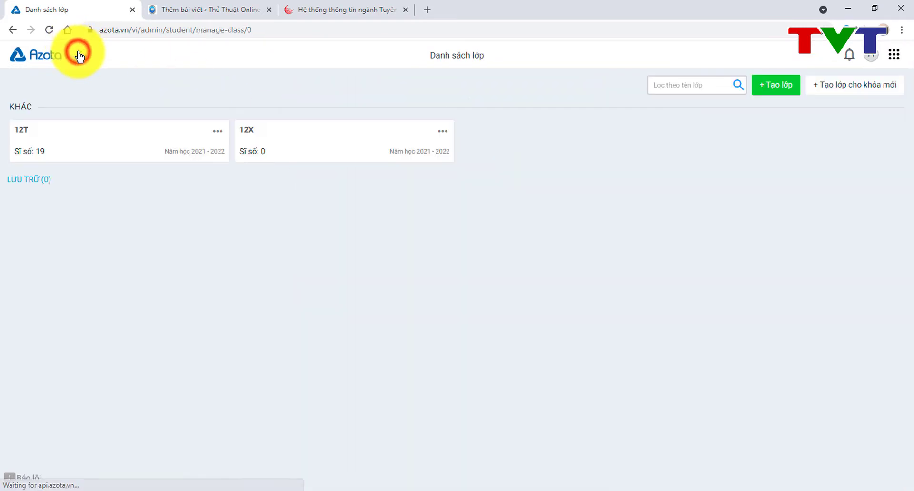
Step: For class 12X, download the Excel student template excel_add_students_exp_v3.xlsx and open it
left_click(319, 139)
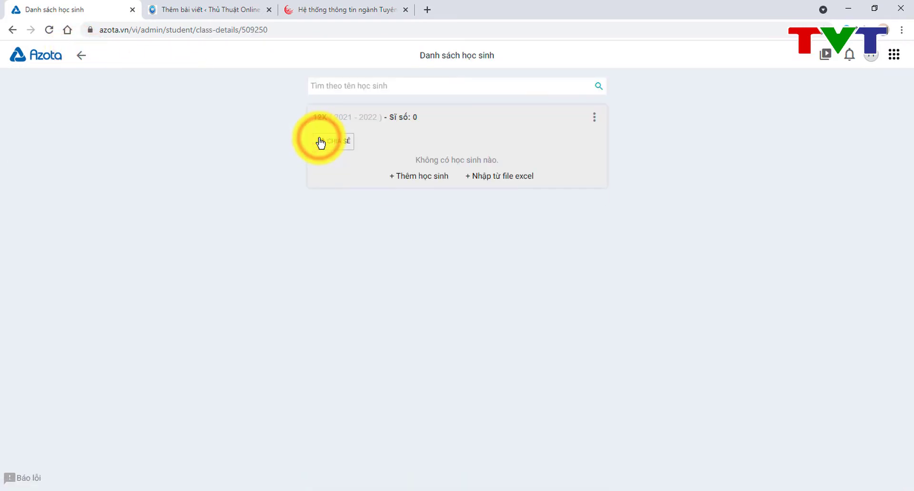
left_click(434, 177)
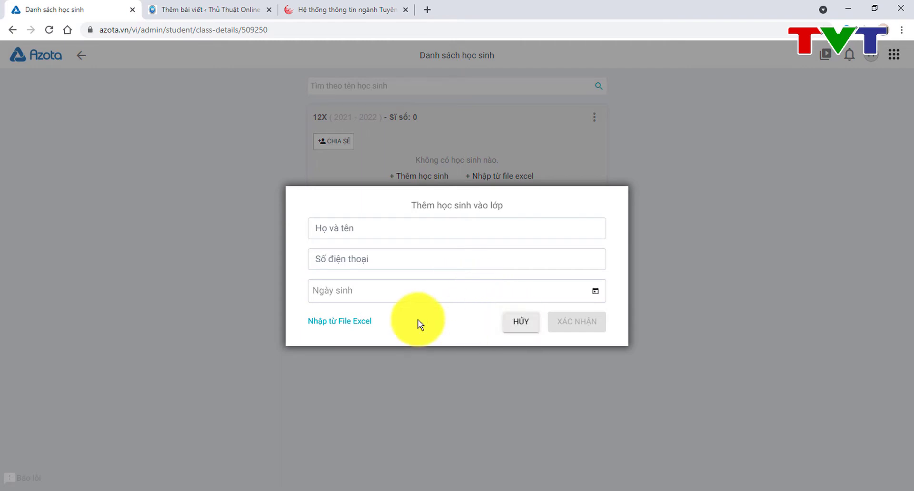
left_click(359, 321)
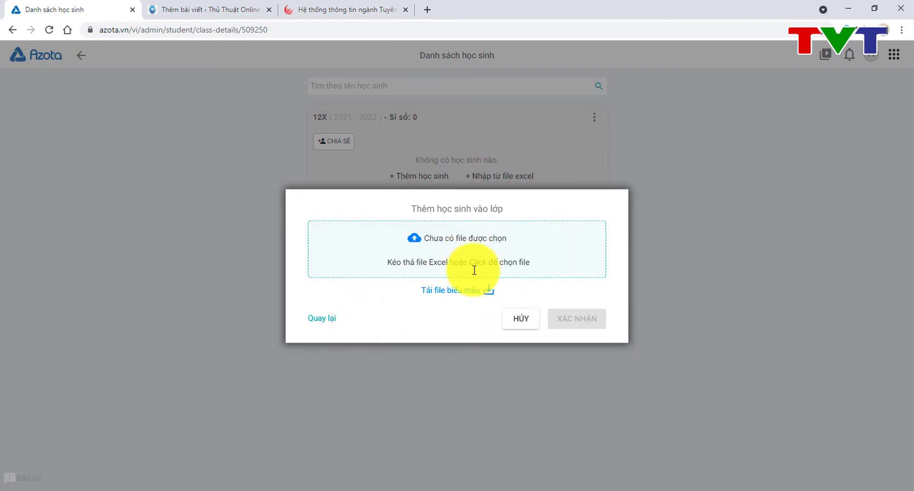
left_click(471, 293)
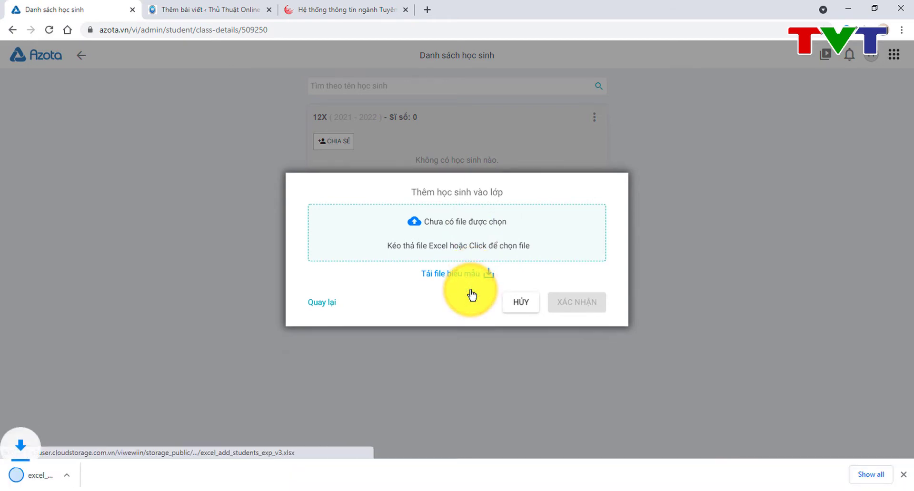
left_click(70, 469)
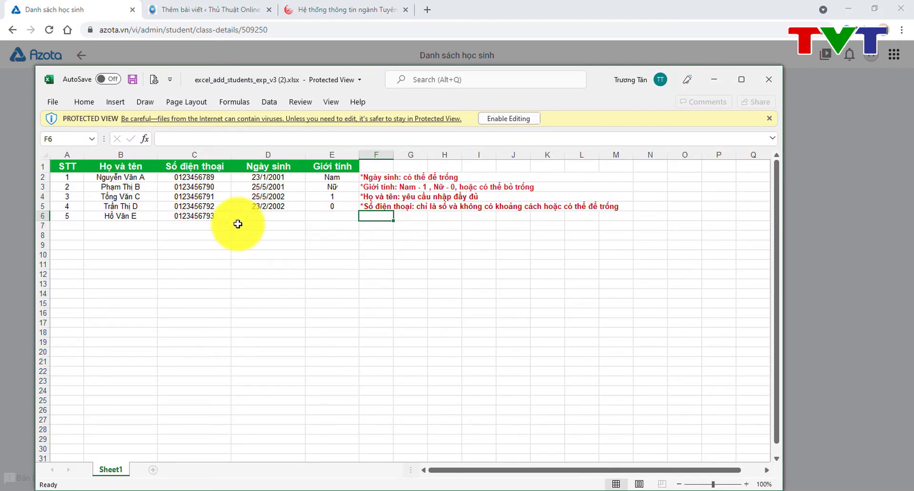
Step: Check the sample names and phone numbers in cells C6, B4, B3, C4 and B7, then minimize Excel
left_click(219, 215)
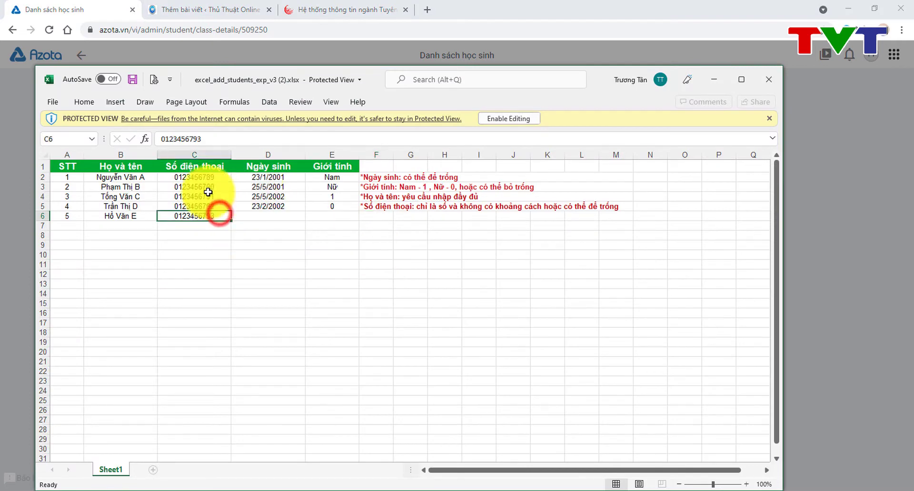
left_click(149, 196)
left_click(148, 185)
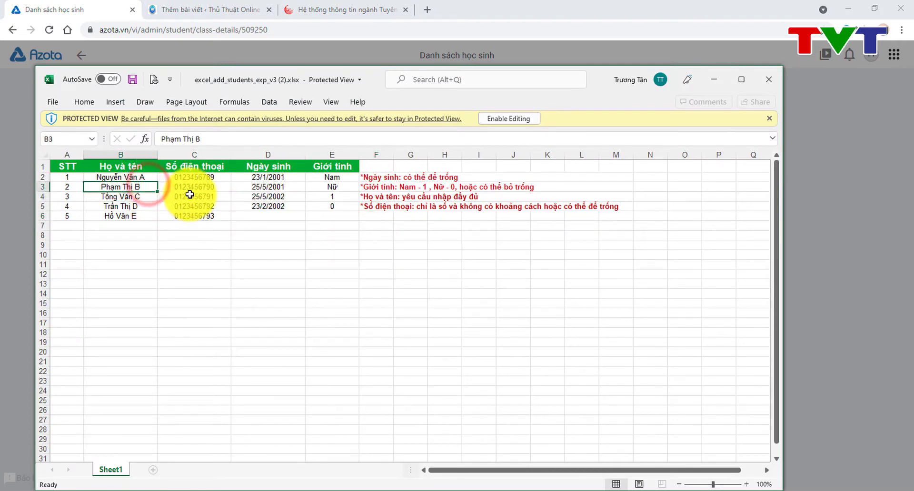
left_click(189, 194)
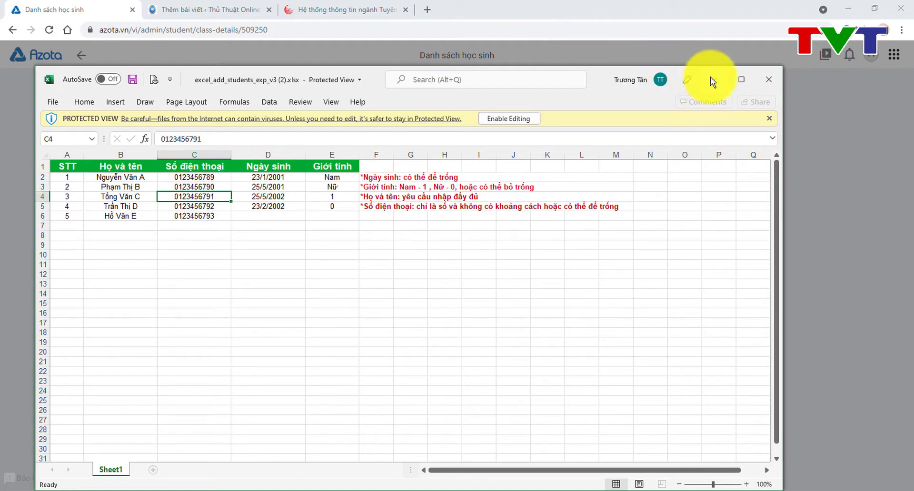
left_click(139, 226)
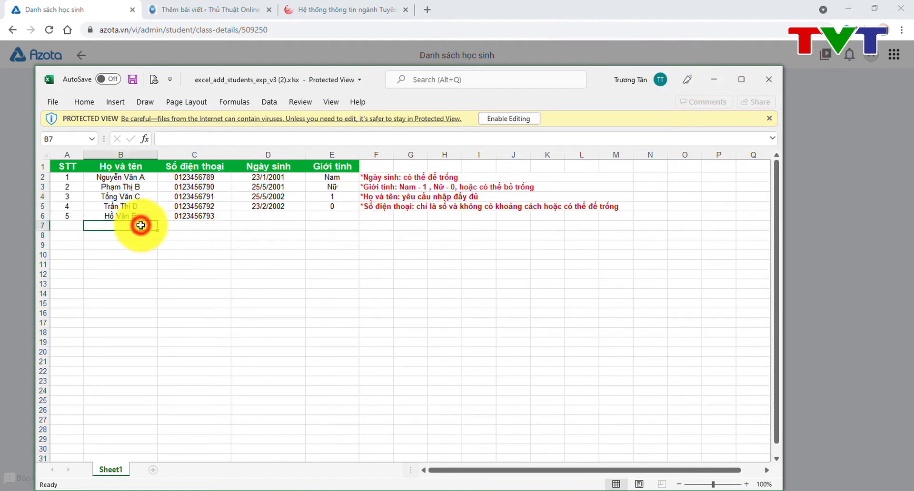
left_click(713, 81)
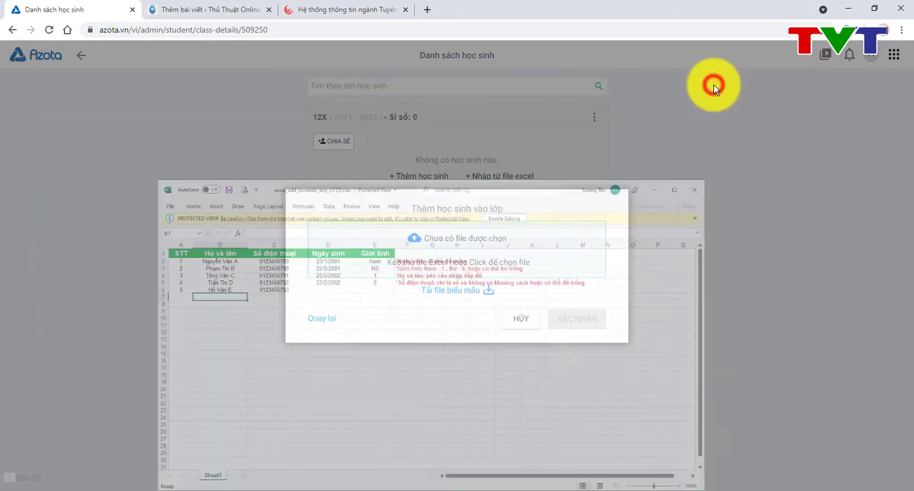
Step: Cancel the 12X student import and go back through the class list to Màn hình chính
left_click(521, 315)
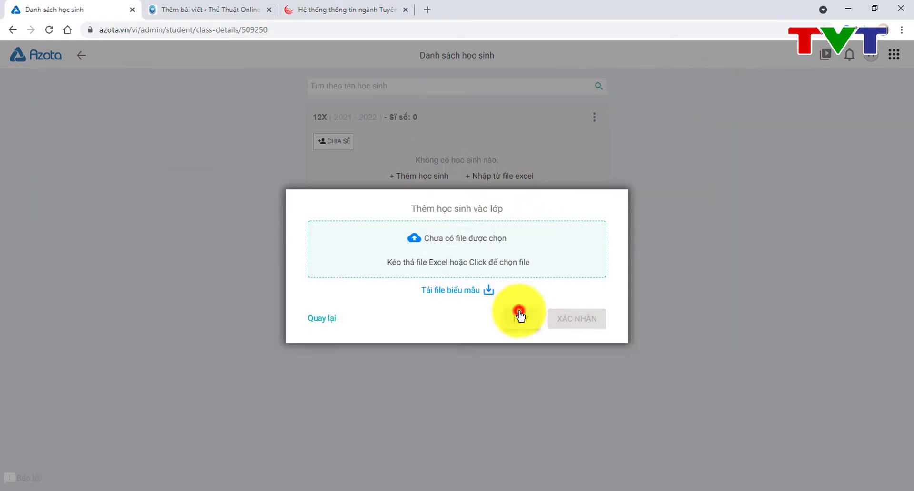
left_click(83, 55)
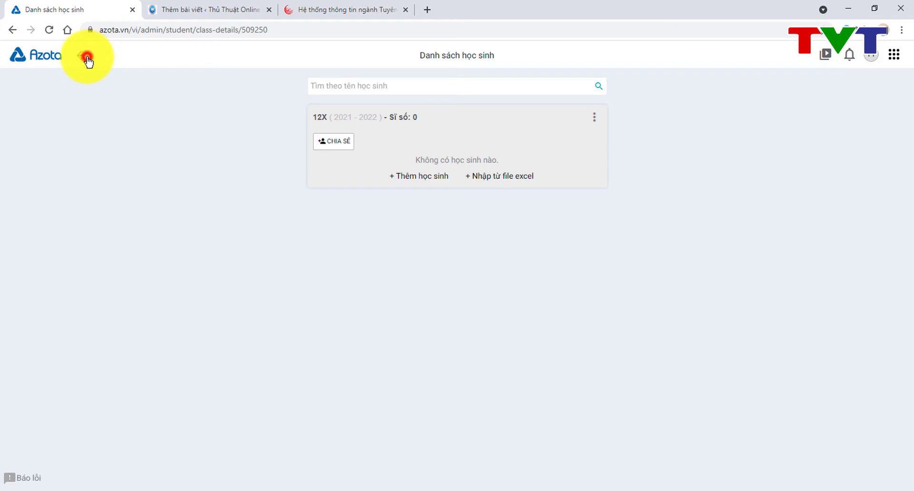
left_click(88, 57)
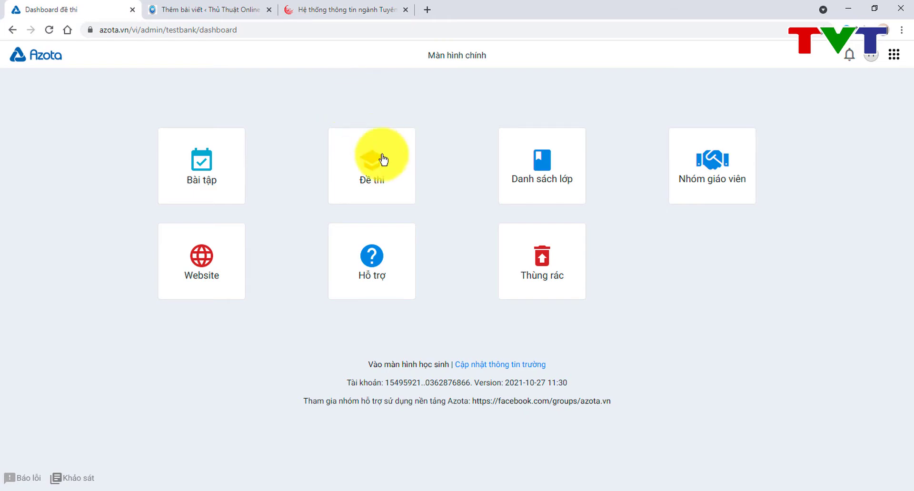
Step: From the Đề thi bank, start a new exam using the 'Tạo đề thi DOCX' option
left_click(381, 175)
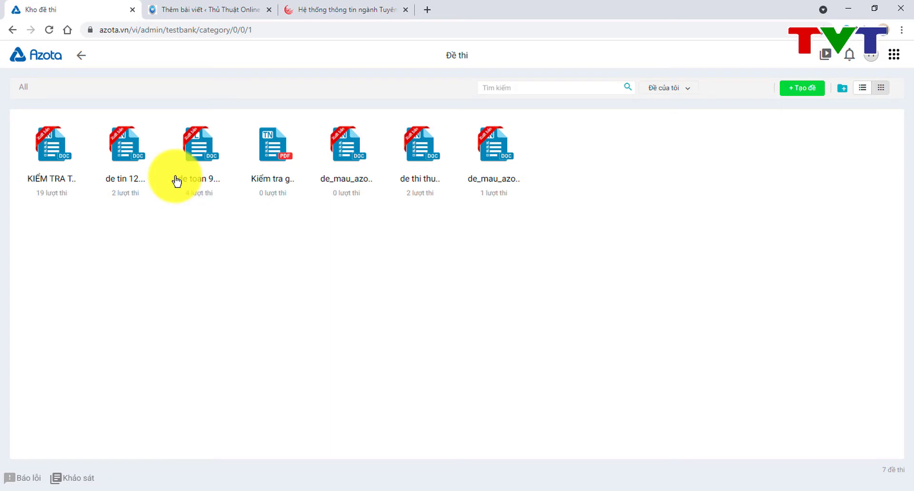
left_click(814, 91)
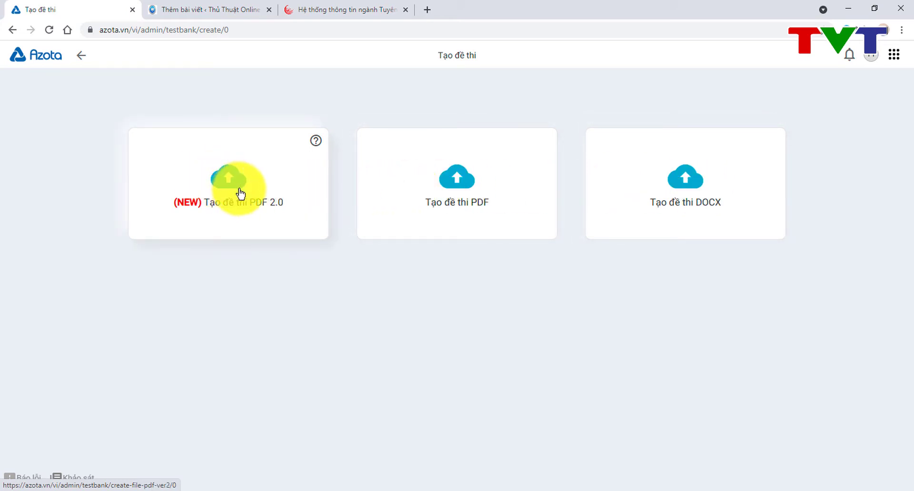
mouse_move(317, 146)
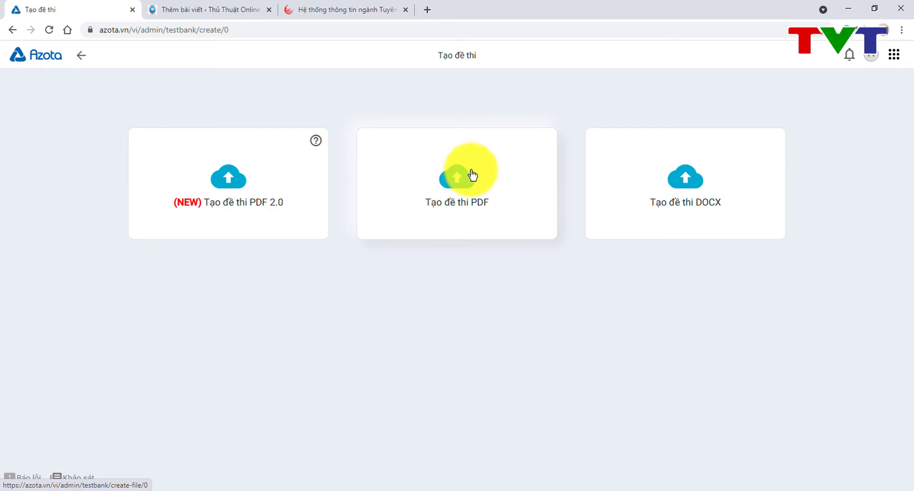
left_click(685, 180)
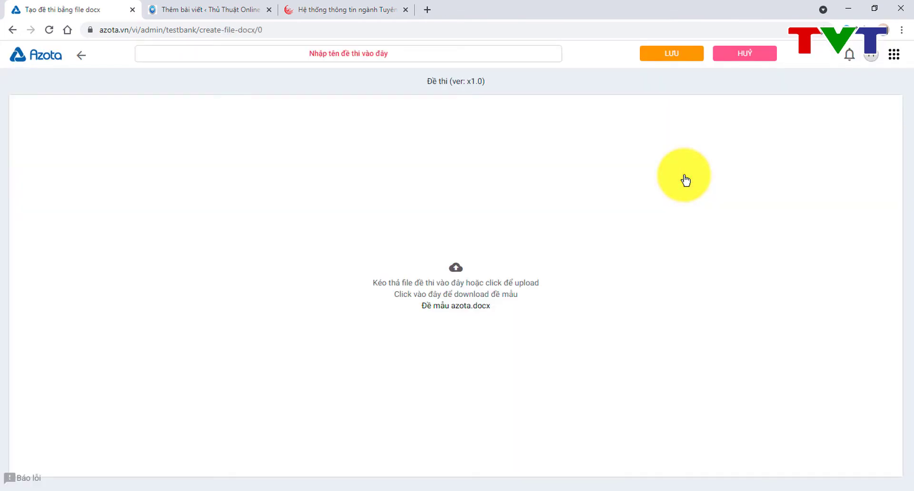
Step: Download the sample Đề mẫu azota.docx and open it in Word
left_click(460, 309)
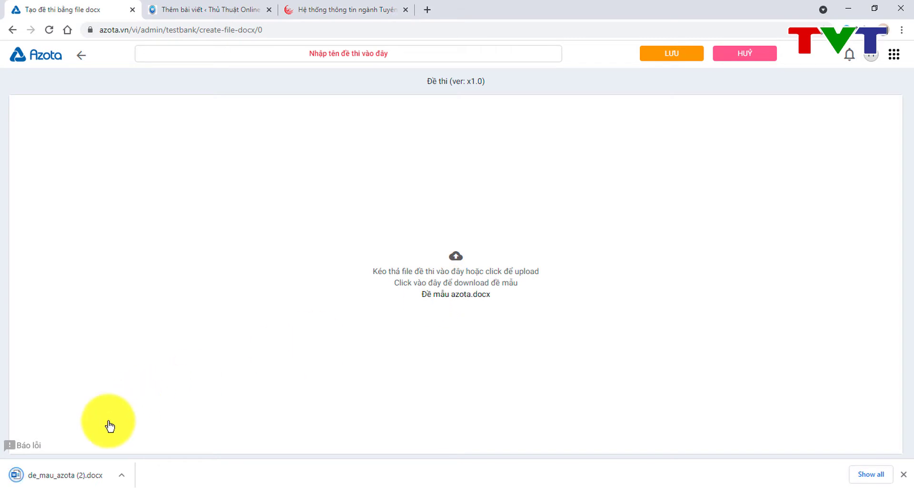
left_click(83, 475)
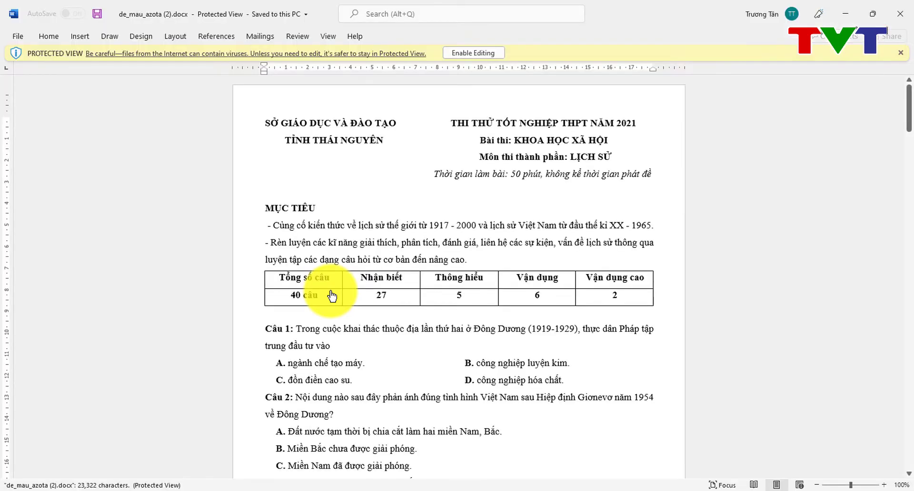
Step: Scroll through the sample's 40 history questions down to the ĐÁP ÁN answer table
scroll(432, 272, "down", 7)
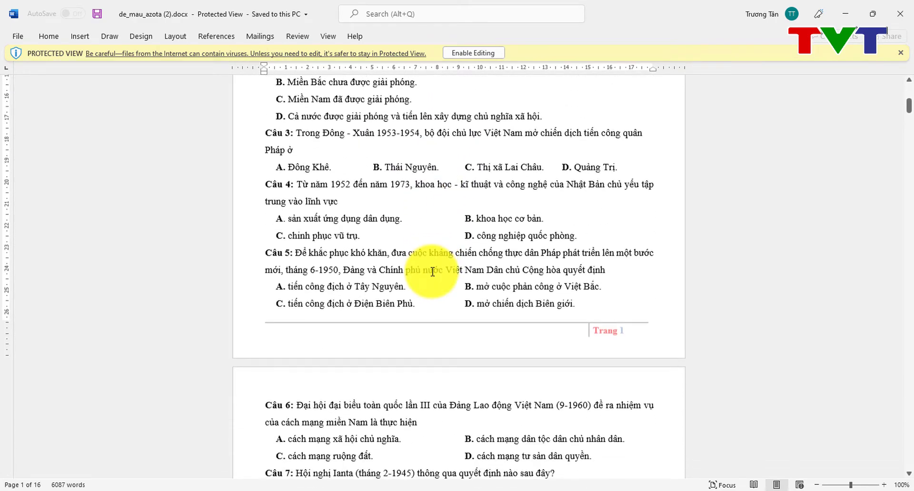
scroll(432, 272, "up", 6)
scroll(432, 272, "up", 1)
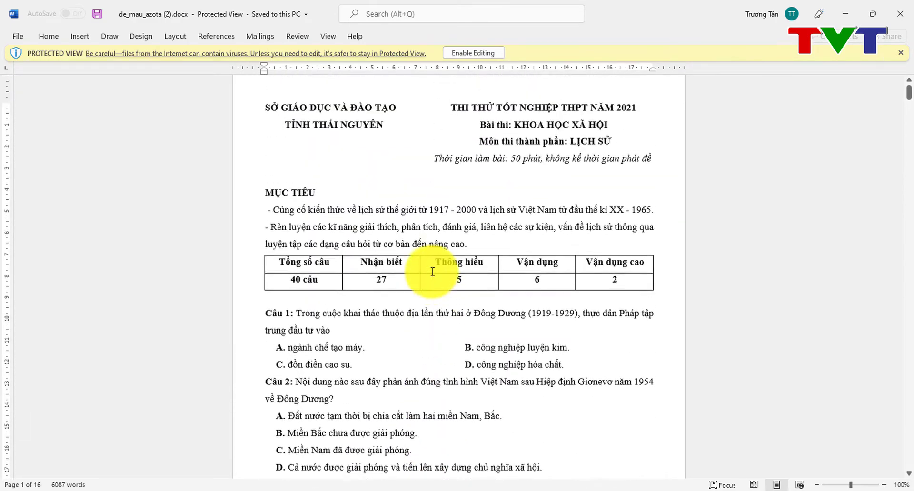
left_click(265, 317)
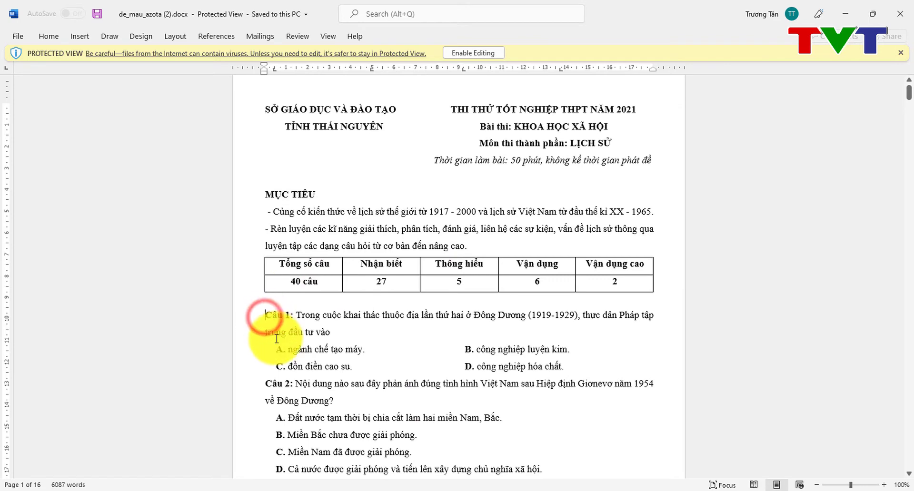
scroll(274, 329, "down", 1)
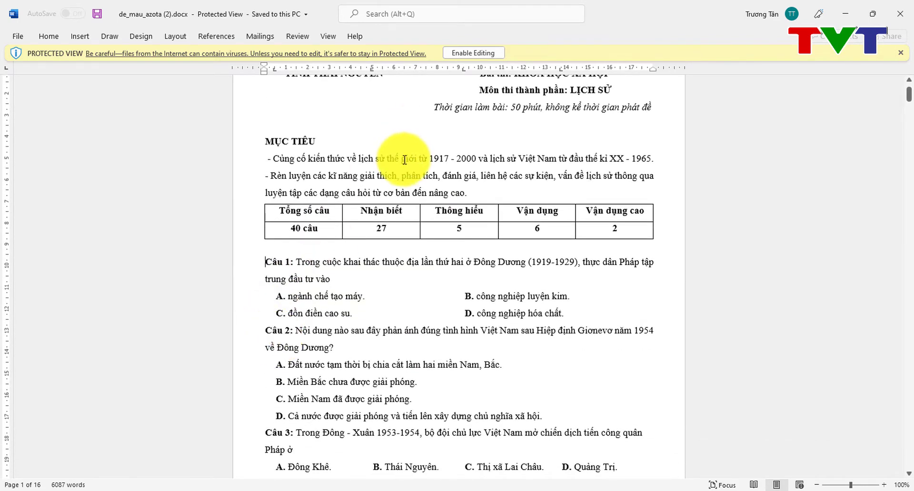
left_click(401, 158)
scroll(402, 157, "up", 1)
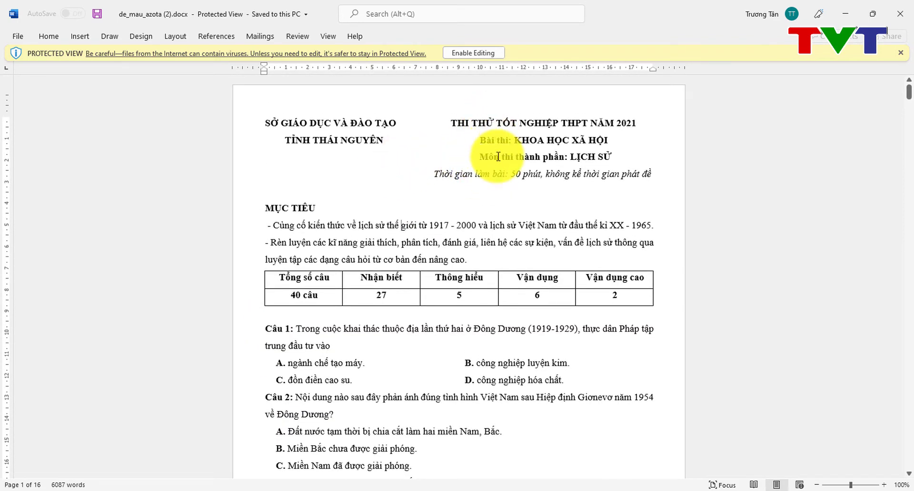
left_click(421, 242)
scroll(421, 238, "down", 1)
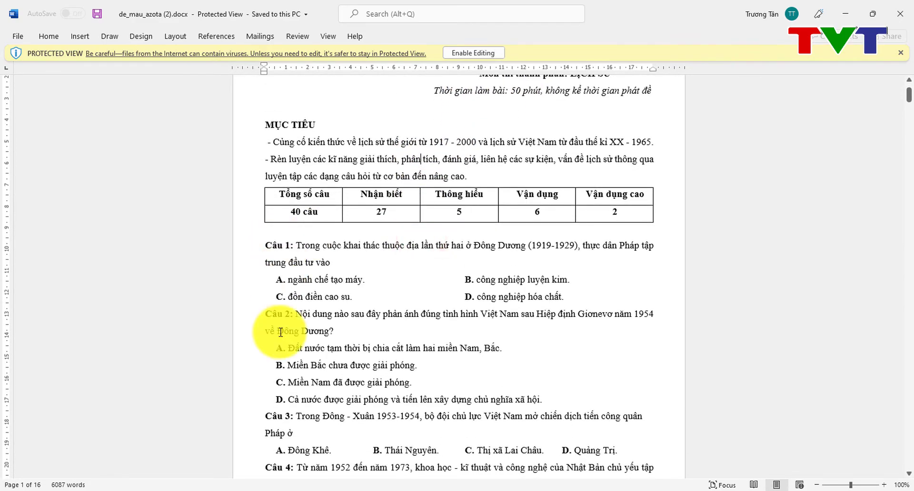
scroll(298, 375, "down", 20)
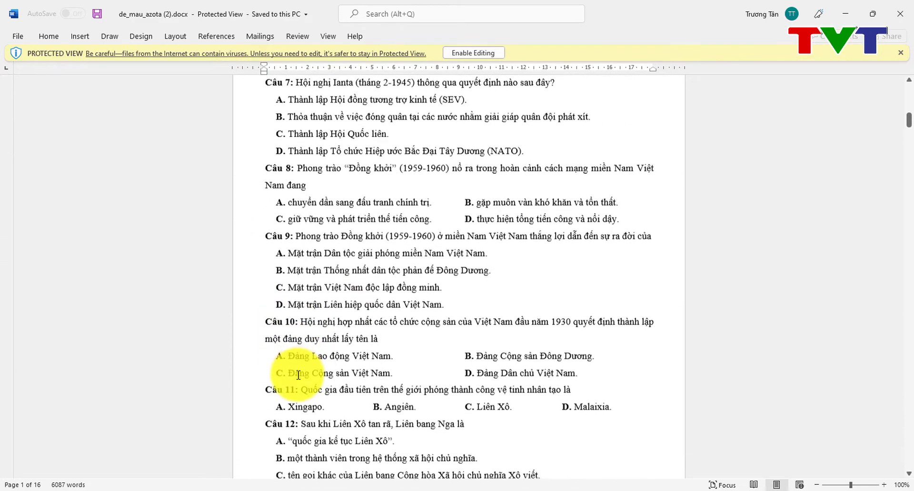
scroll(298, 375, "down", 20)
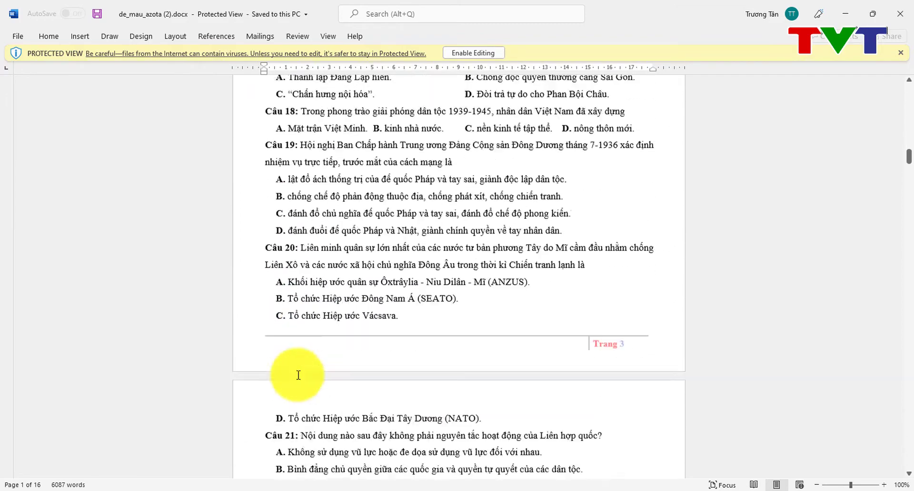
scroll(298, 375, "down", 20)
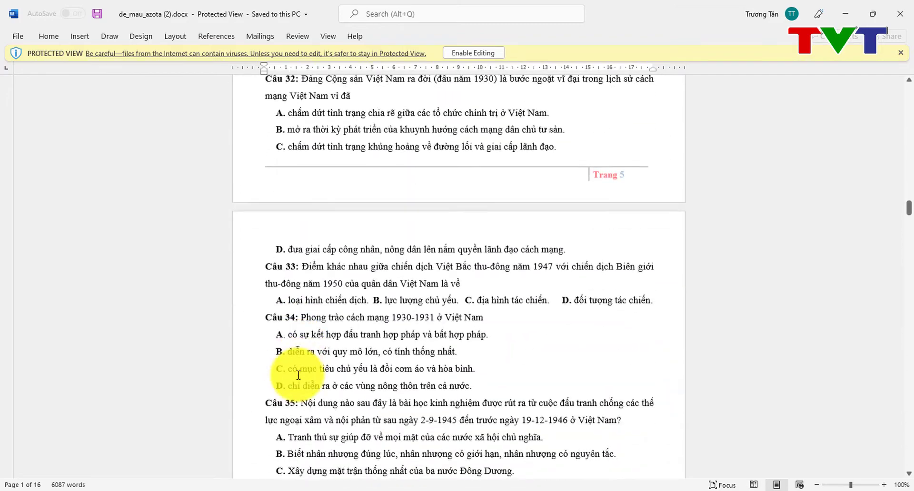
scroll(298, 376, "down", 12)
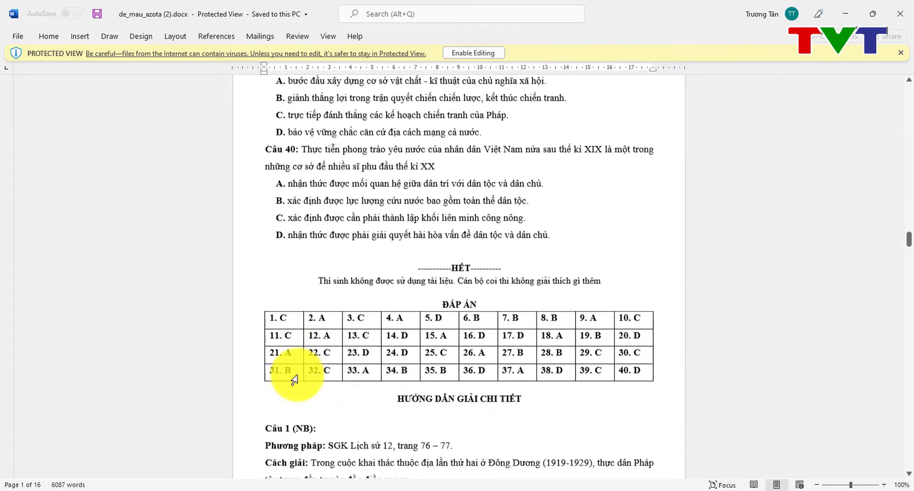
Step: Review the sample's HẾT line, ĐÁP ÁN table and the detailed solution for Câu 1
left_click(458, 252)
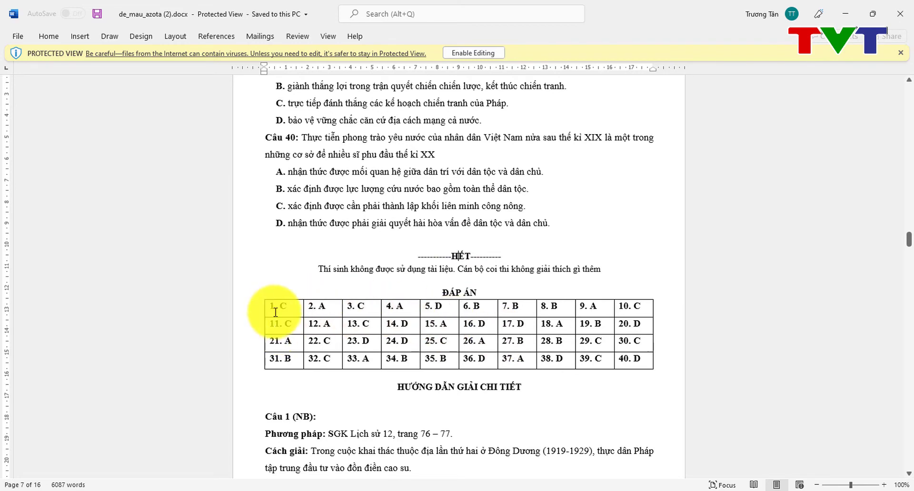
left_click(293, 310)
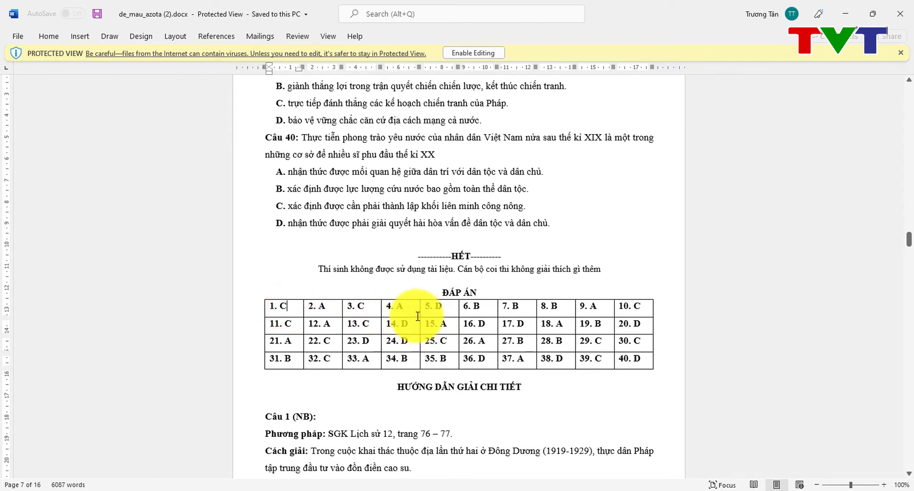
scroll(450, 312, "down", 3)
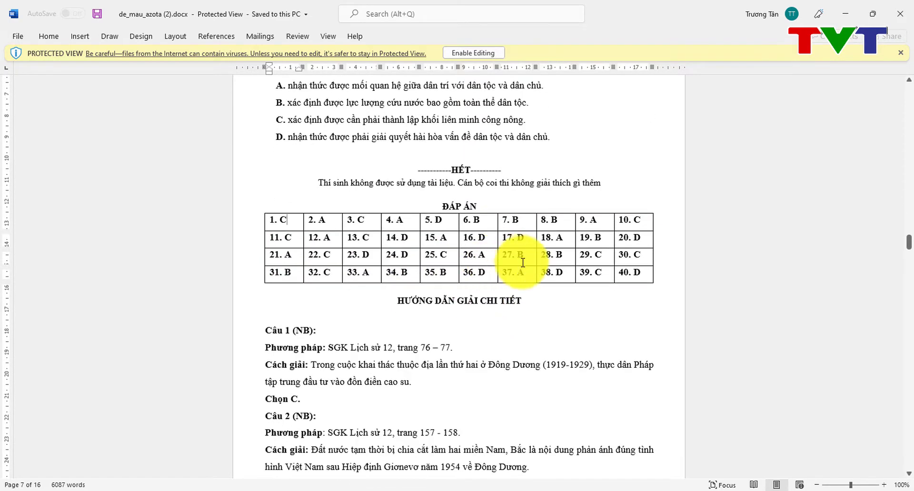
scroll(477, 286, "down", 4)
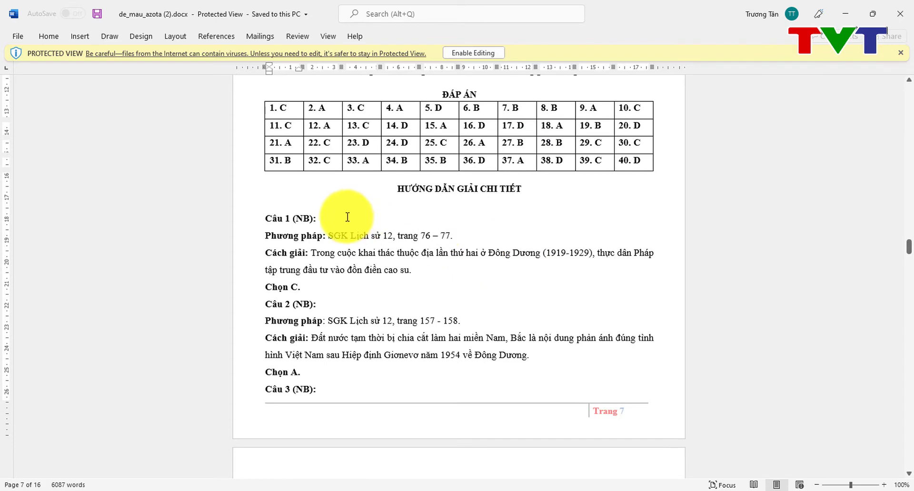
left_click(323, 236)
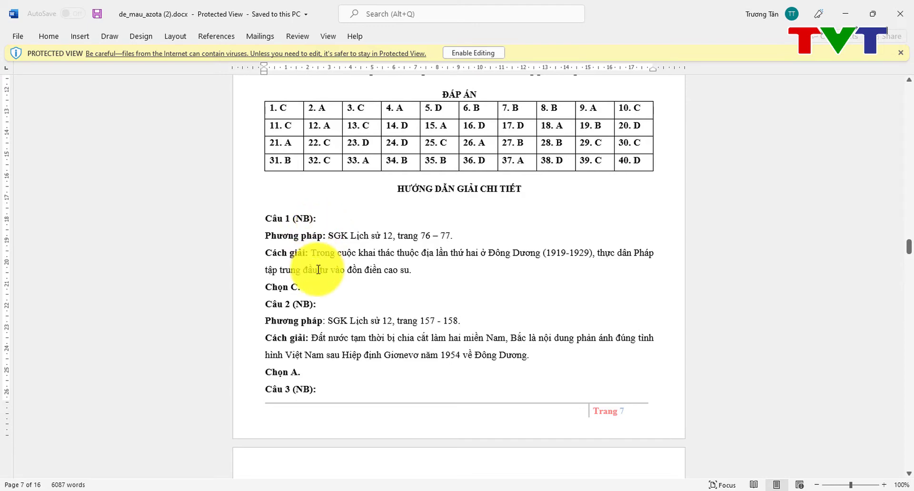
scroll(329, 304, "down", 7)
scroll(331, 305, "down", 15)
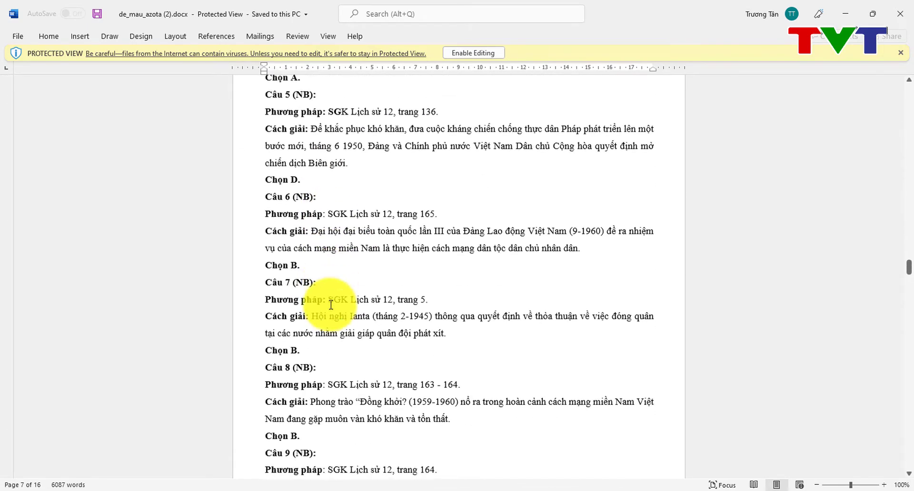
scroll(331, 305, "up", 18)
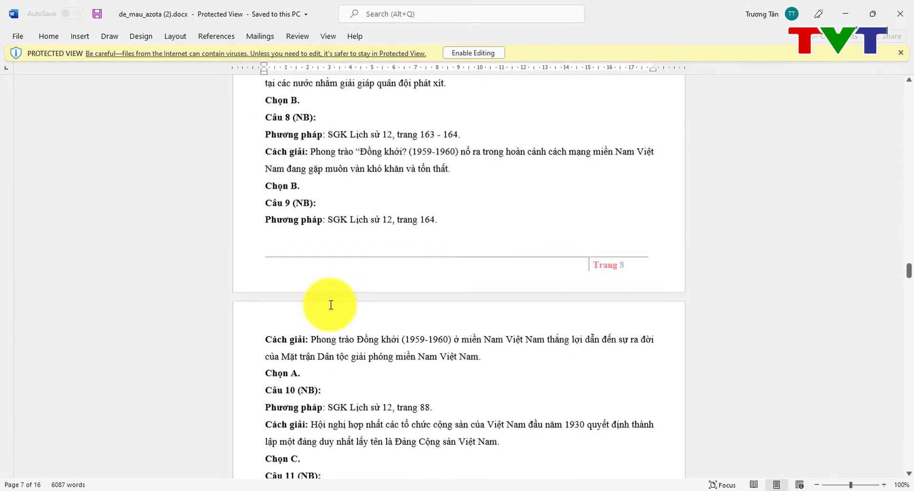
scroll(331, 305, "down", 4)
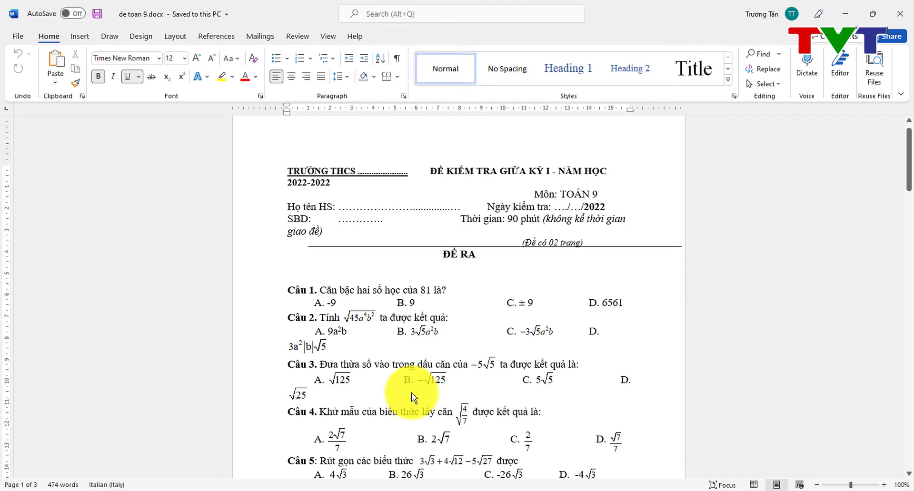
scroll(412, 392, "down", 4)
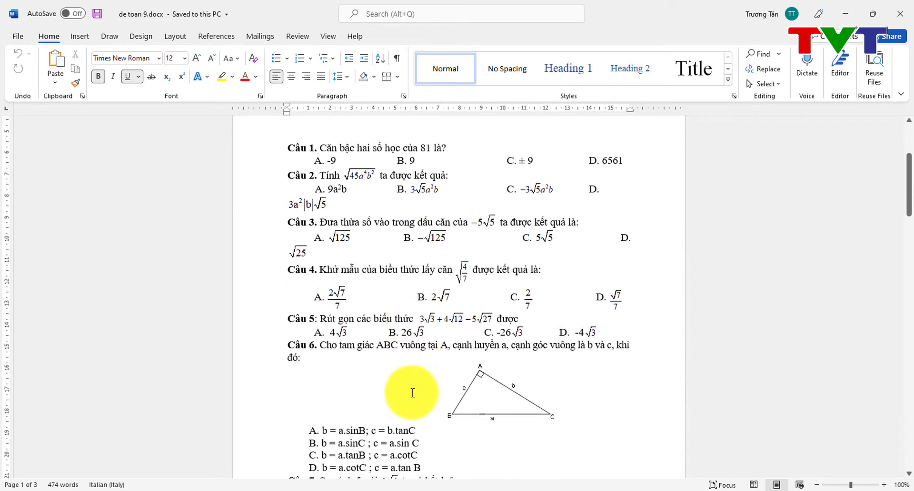
scroll(413, 393, "down", 8)
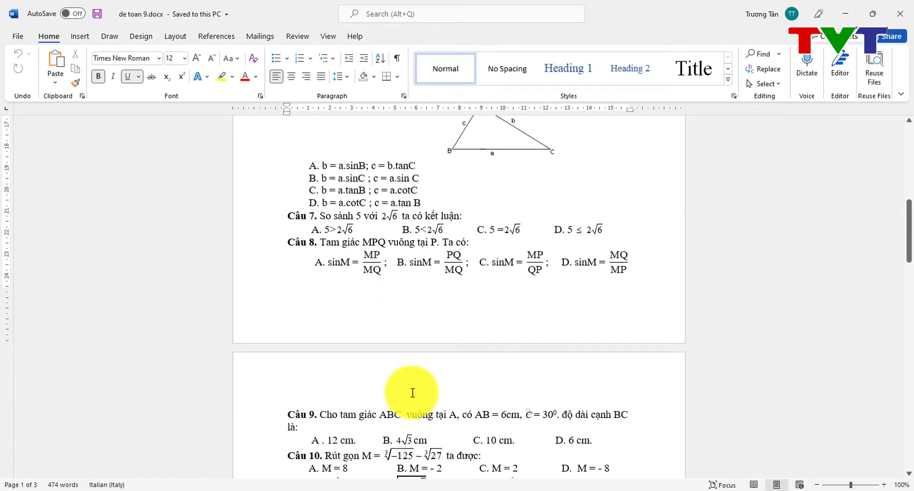
scroll(412, 393, "down", 5)
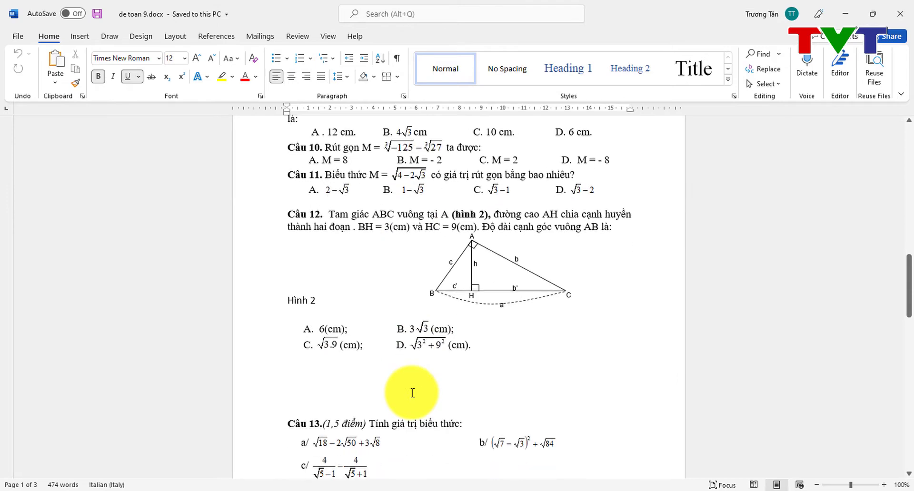
scroll(412, 393, "down", 3)
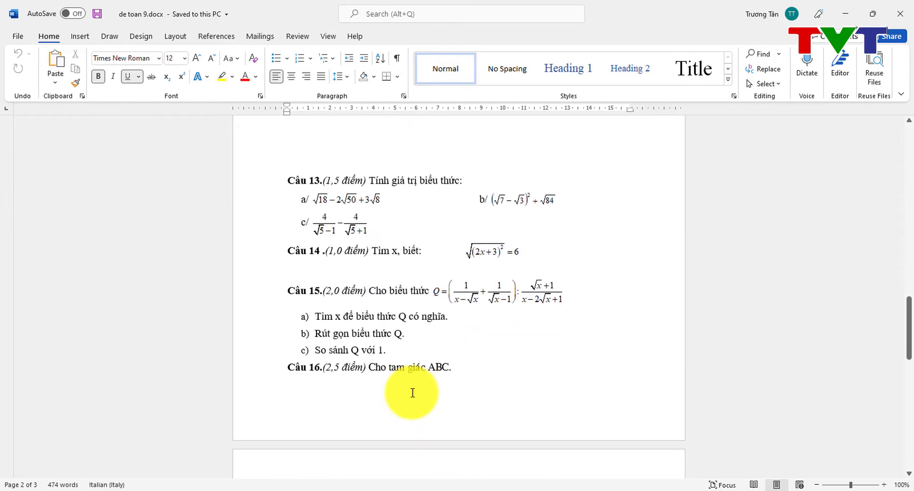
Step: Go through de toan 9.docx's essay questions such as Câu 13 down to its ĐÁP ÁN table
left_click(352, 170)
left_click(376, 185)
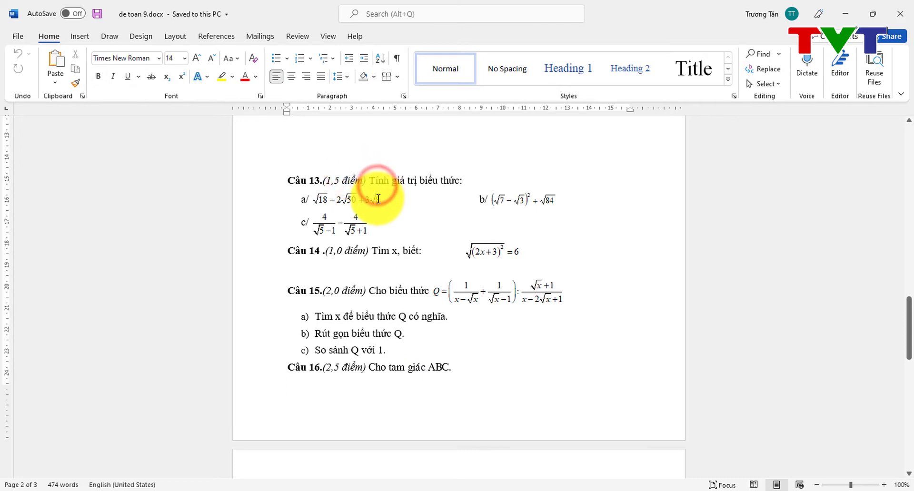
scroll(379, 191, "up", 3)
scroll(379, 199, "down", 3)
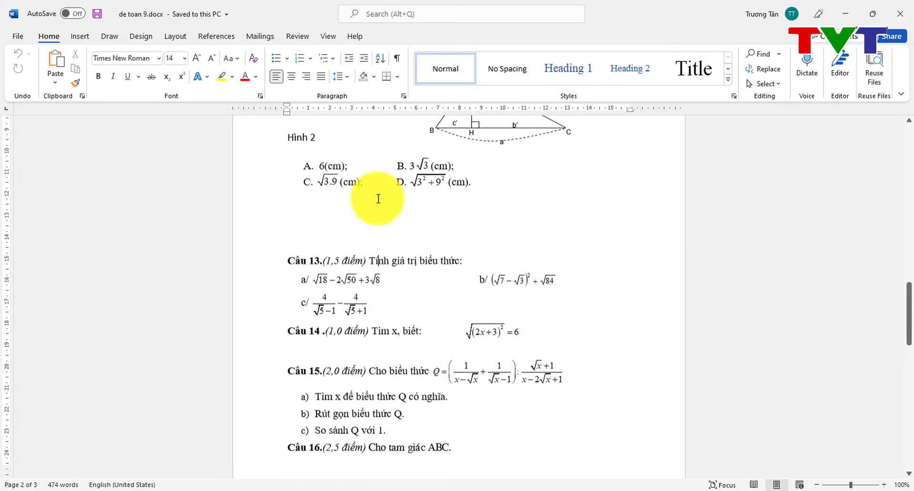
scroll(365, 311, "down", 4)
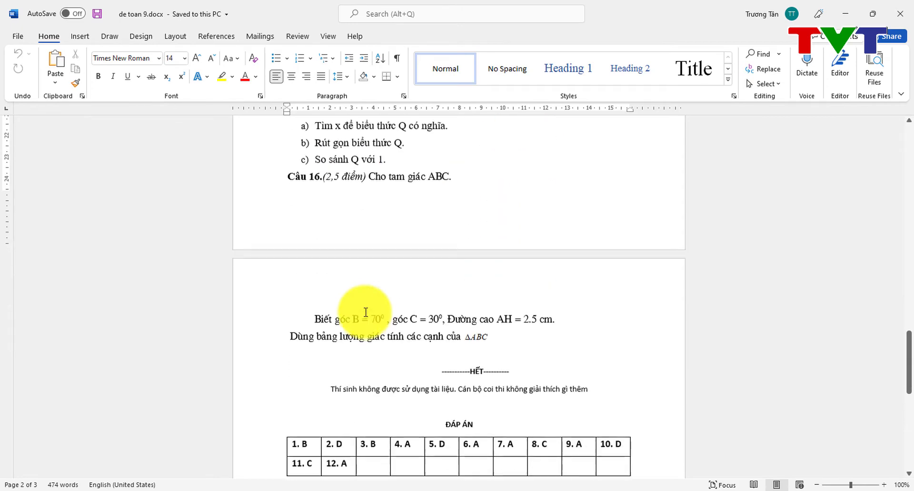
scroll(366, 312, "down", 2)
scroll(365, 312, "down", 1)
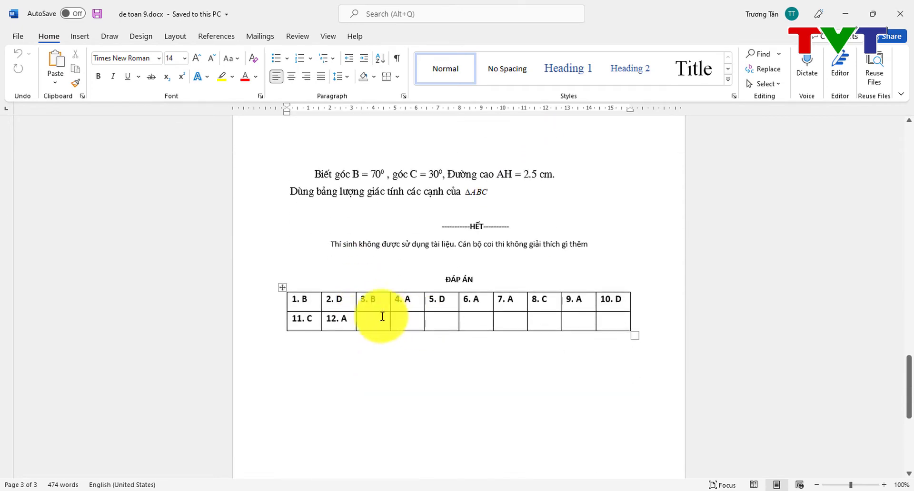
left_click(387, 302)
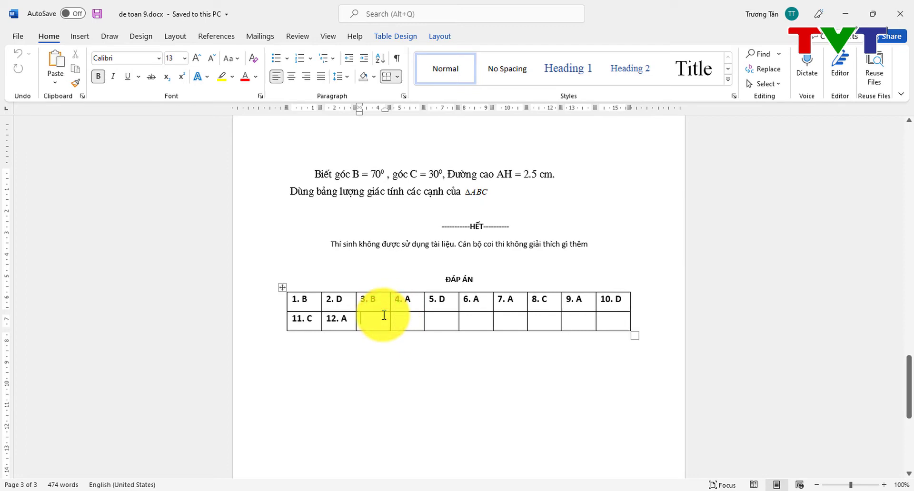
scroll(384, 315, "up", 8)
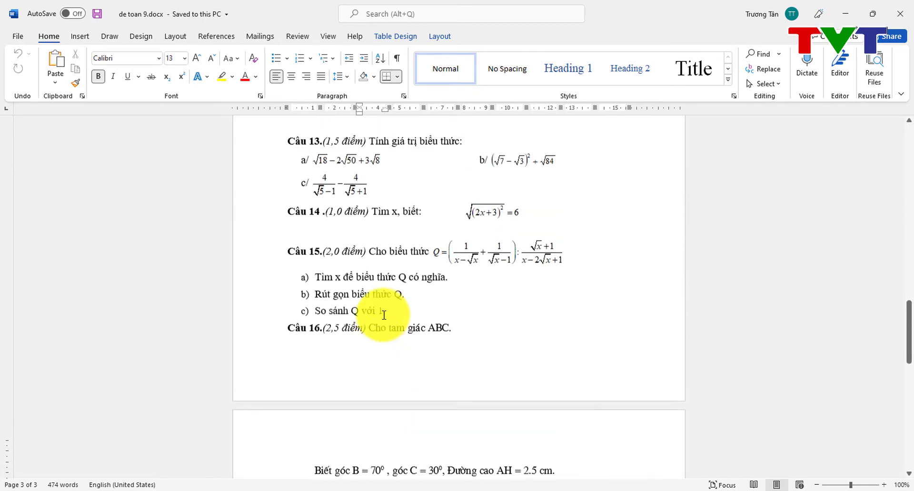
scroll(385, 316, "up", 20)
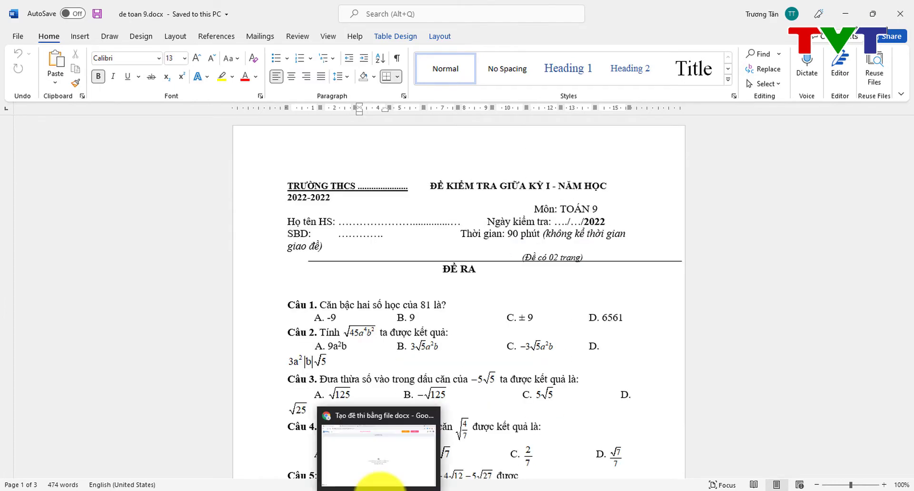
Step: Upload de toan 9.docx as the exam, yielding 12 multiple-choice questions totalling 10 points
left_click(380, 487)
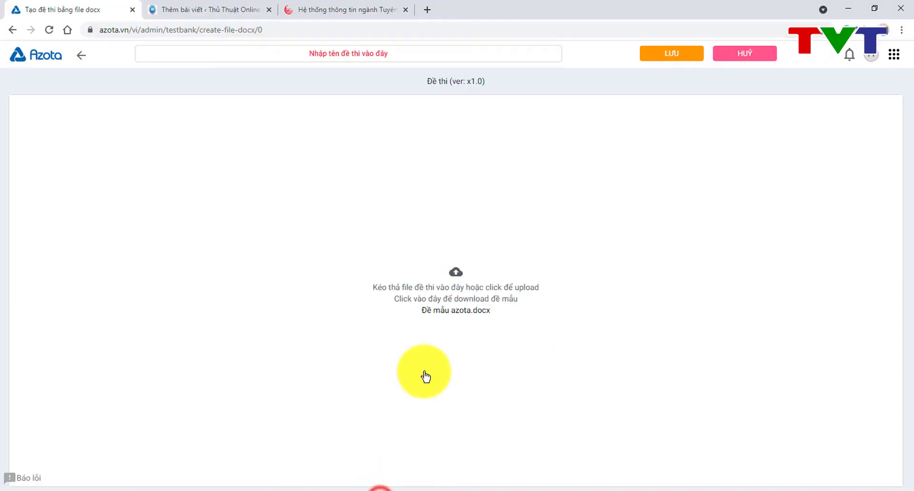
left_click(454, 287)
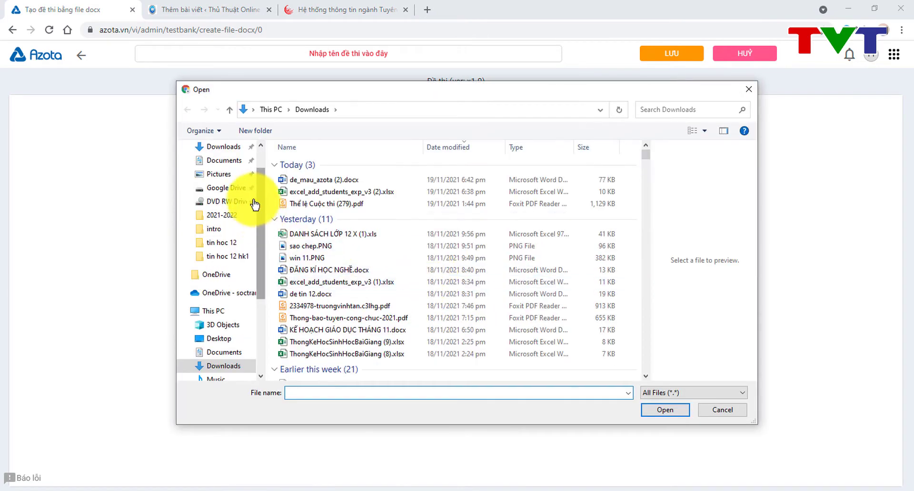
left_click(257, 155)
scroll(351, 347, "down", 9)
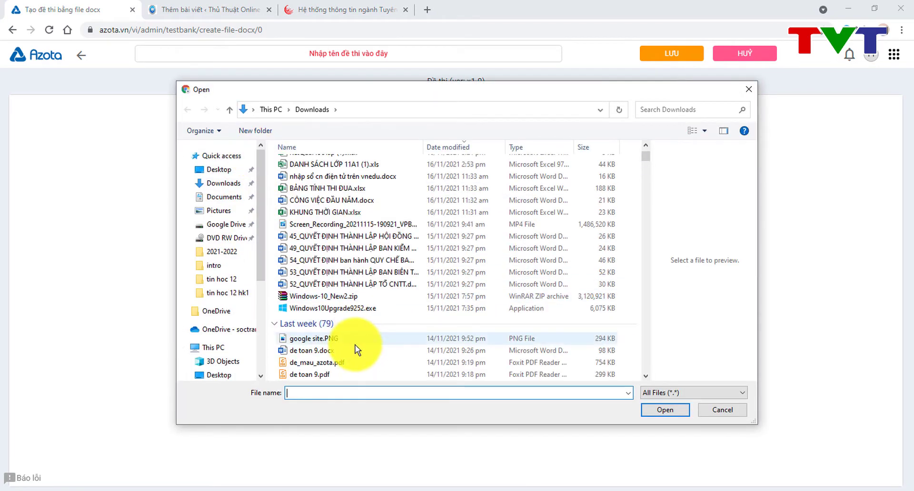
left_click(340, 351)
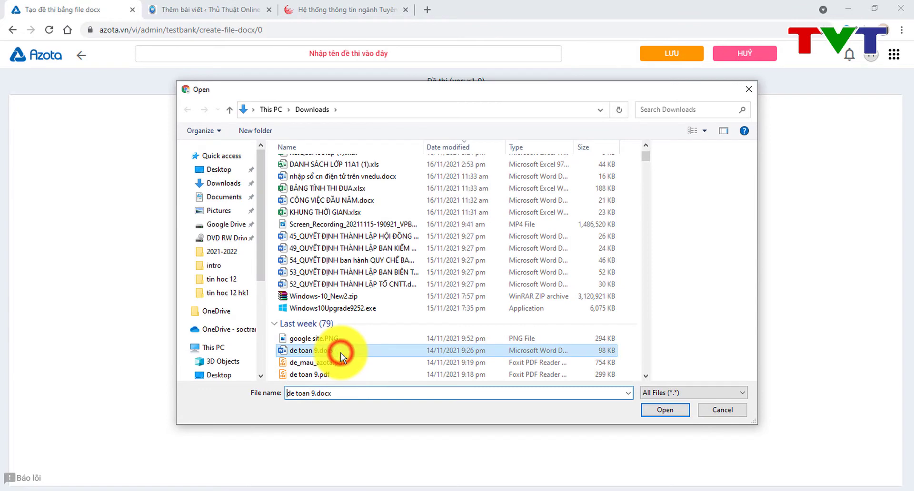
left_click(671, 410)
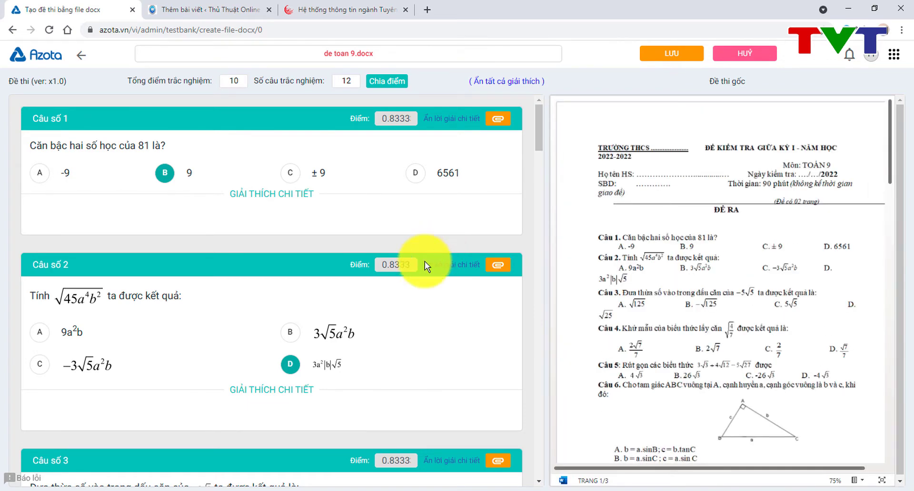
scroll(331, 339, "down", 6)
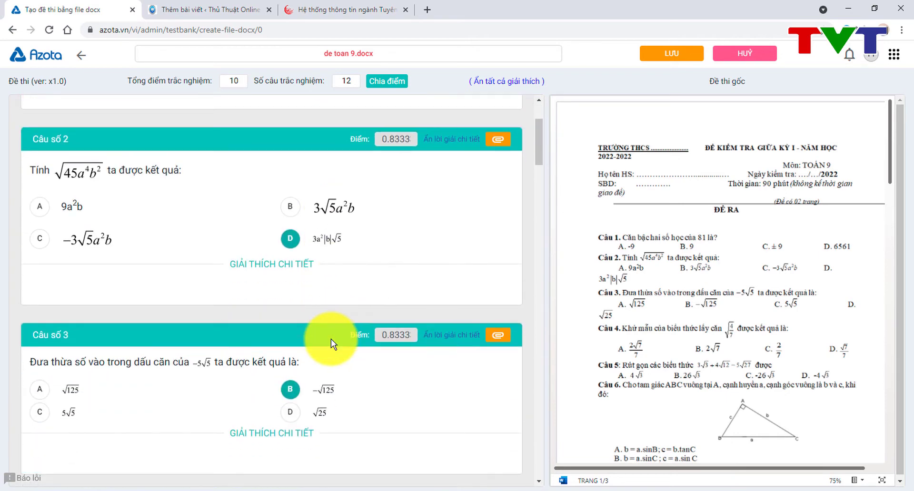
scroll(317, 235, "down", 3)
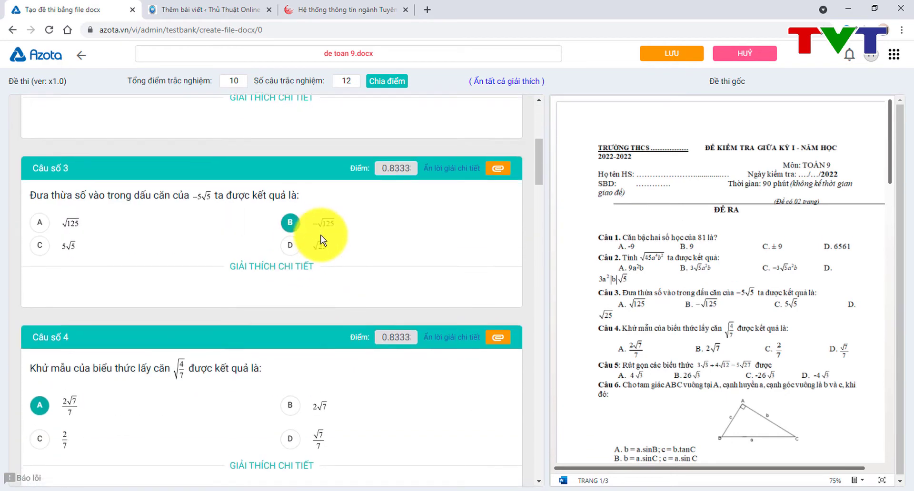
scroll(322, 224, "down", 10)
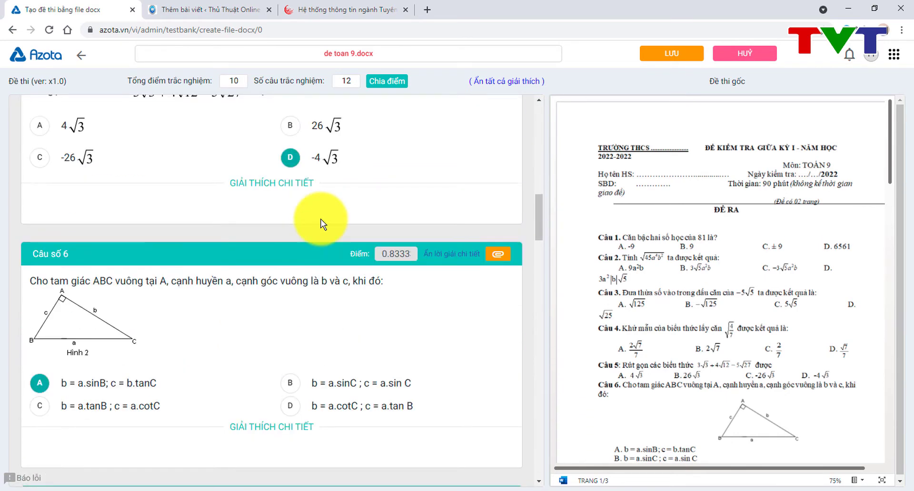
scroll(322, 223, "down", 2)
scroll(310, 219, "up", 5)
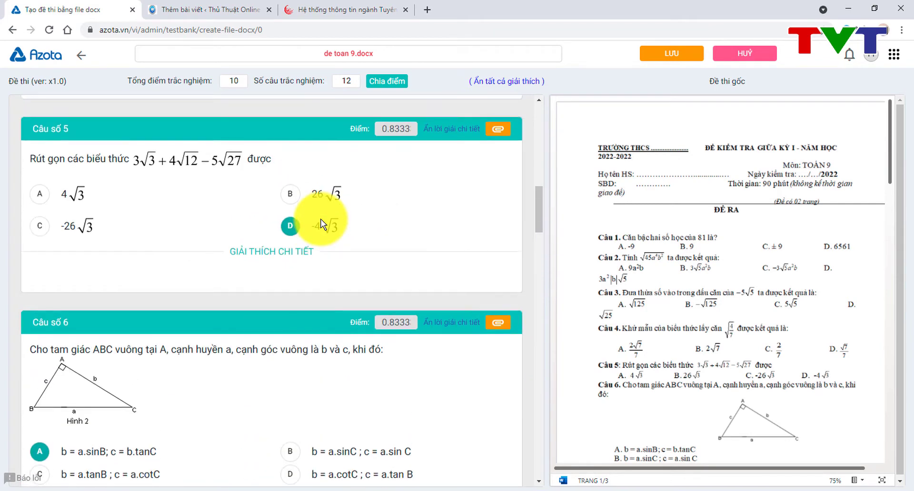
left_click(290, 220)
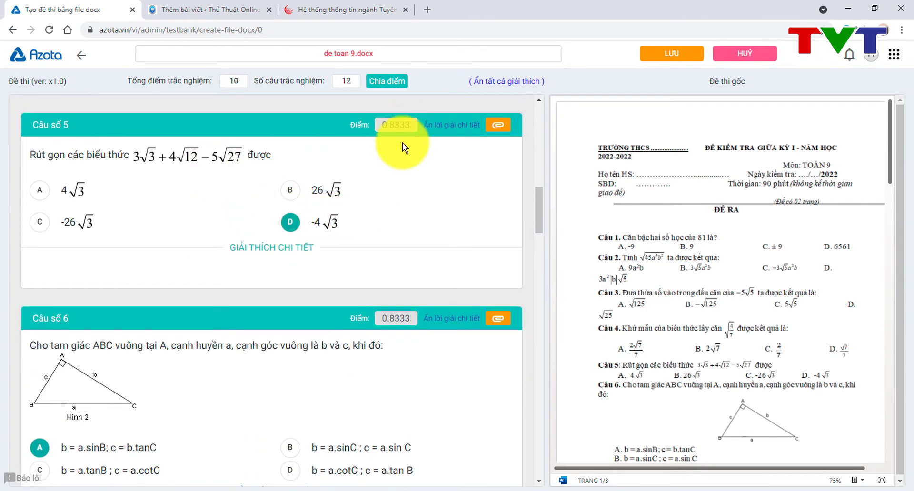
scroll(380, 232, "down", 6)
scroll(381, 232, "down", 20)
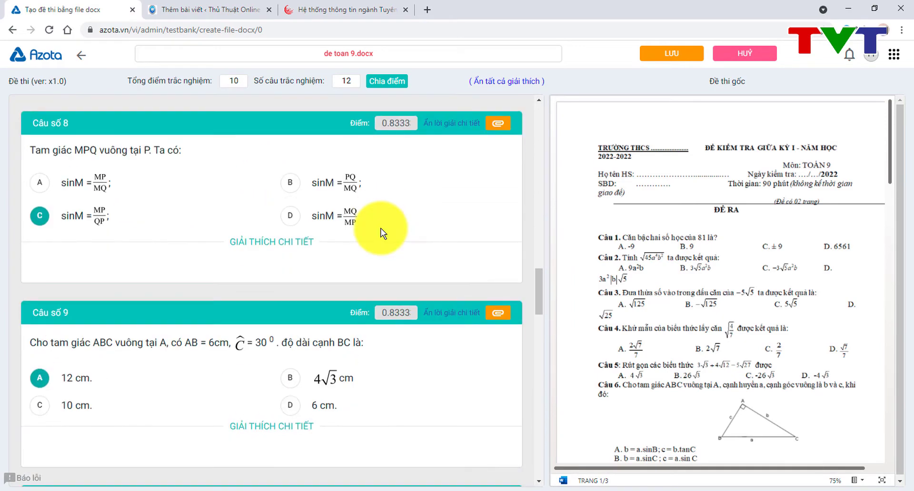
scroll(381, 232, "down", 9)
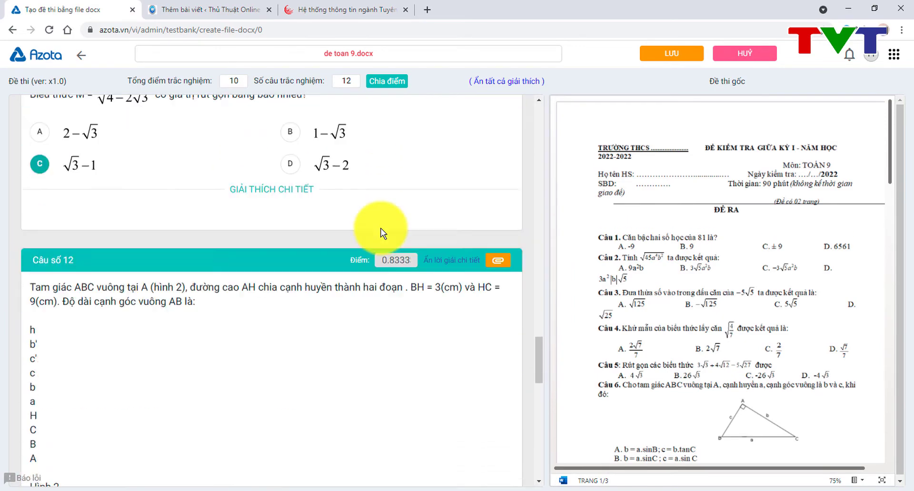
scroll(381, 231, "down", 2)
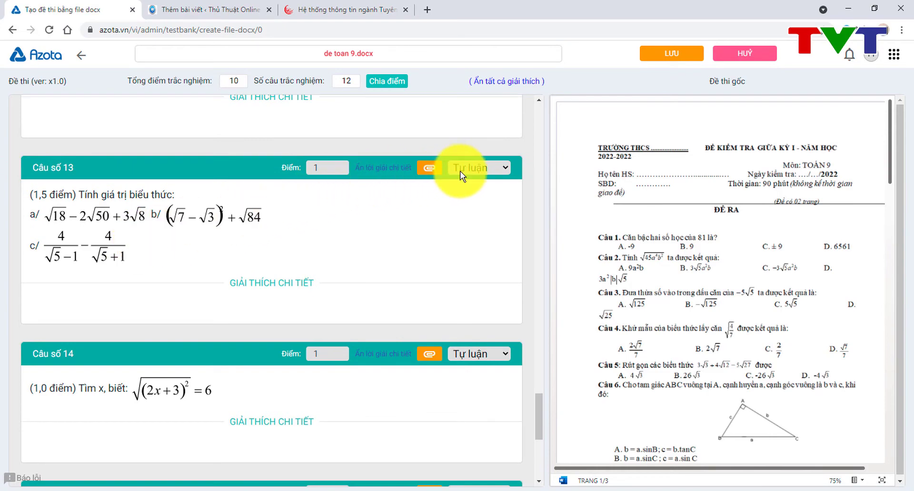
scroll(459, 170, "up", 5)
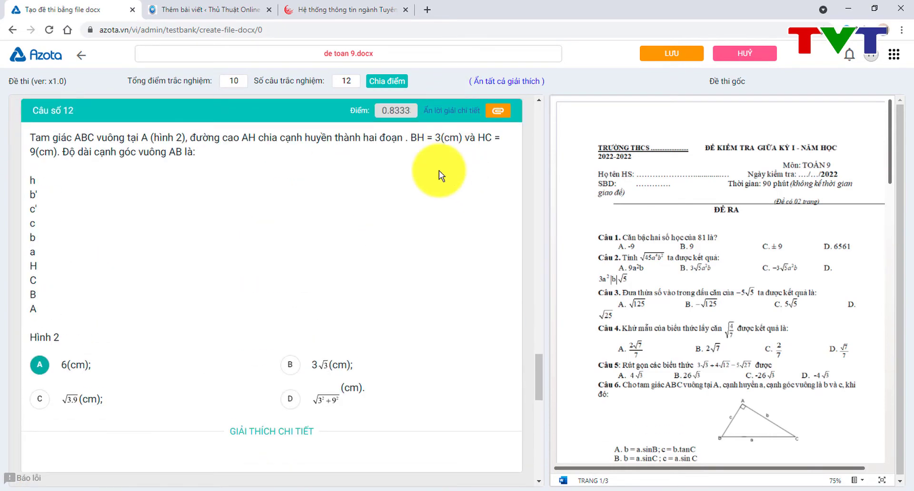
scroll(438, 171, "up", 20)
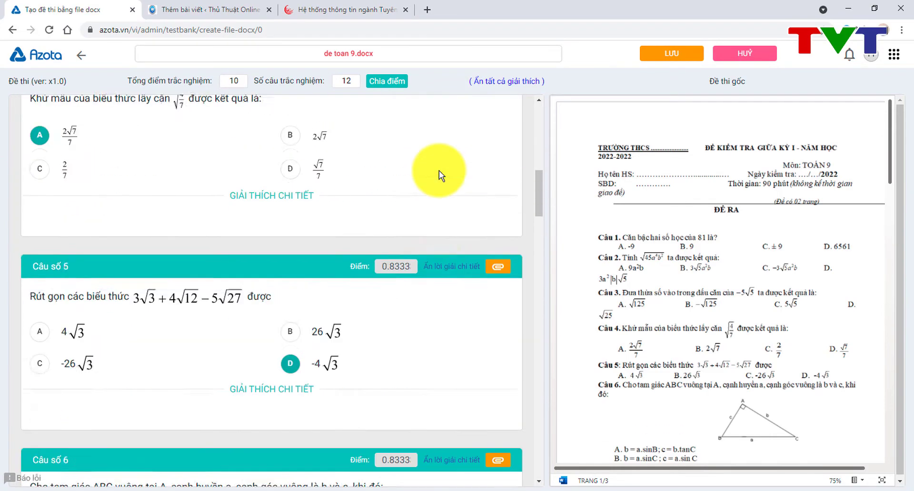
scroll(439, 171, "up", 10)
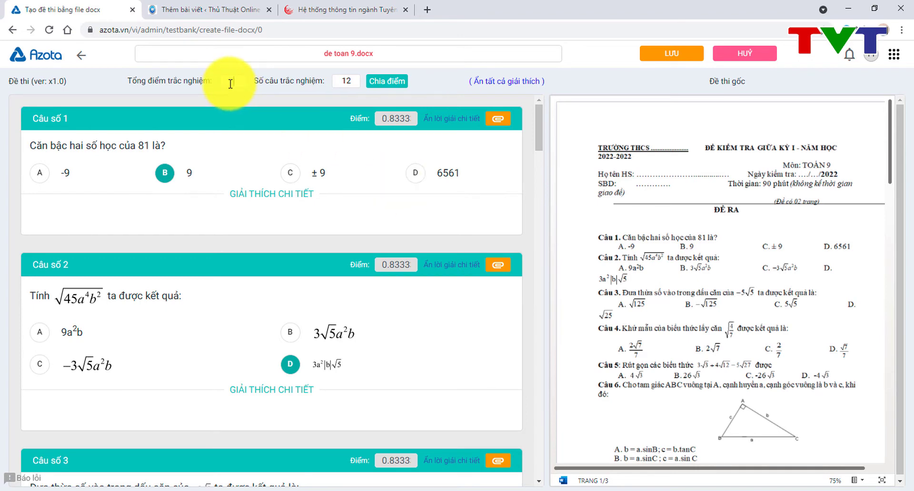
Step: Enter 3 as the multiple-choice total and split it evenly to 0.25 across the 12 questions
type("3")
left_click(384, 84)
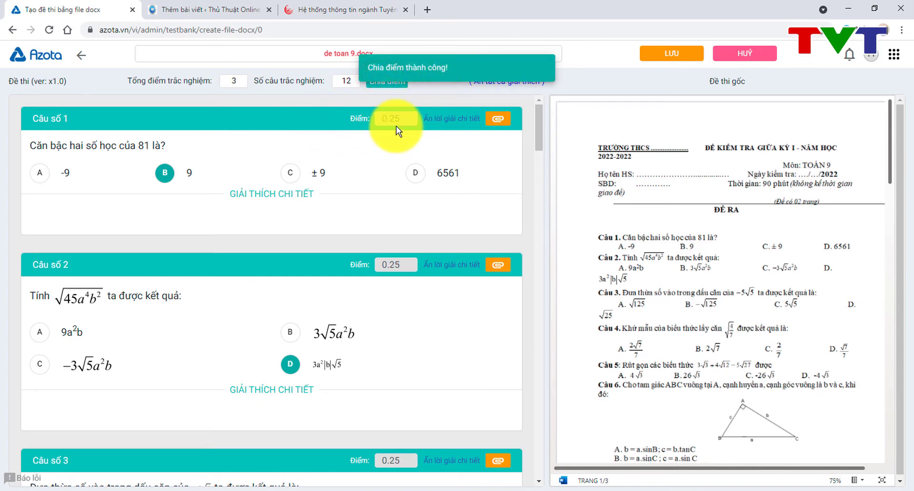
scroll(367, 259, "down", 10)
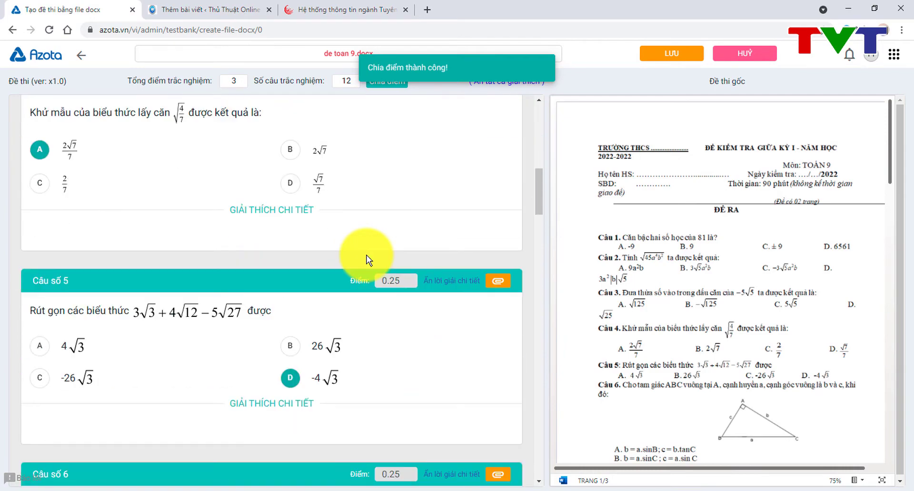
scroll(367, 260, "up", 10)
scroll(367, 260, "down", 5)
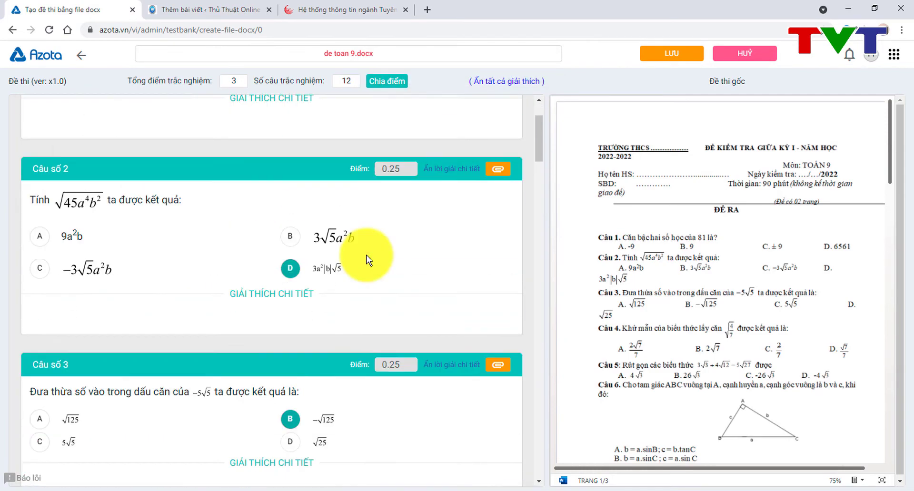
scroll(366, 259, "up", 5)
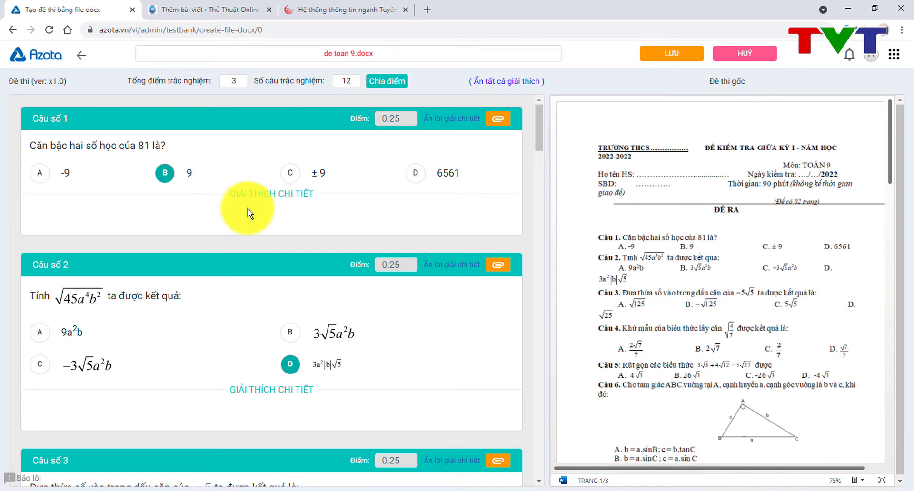
Step: Toggle Câu 1's audio attachment area open and closed, then scroll down to the essay questions
left_click(498, 119)
left_click(498, 120)
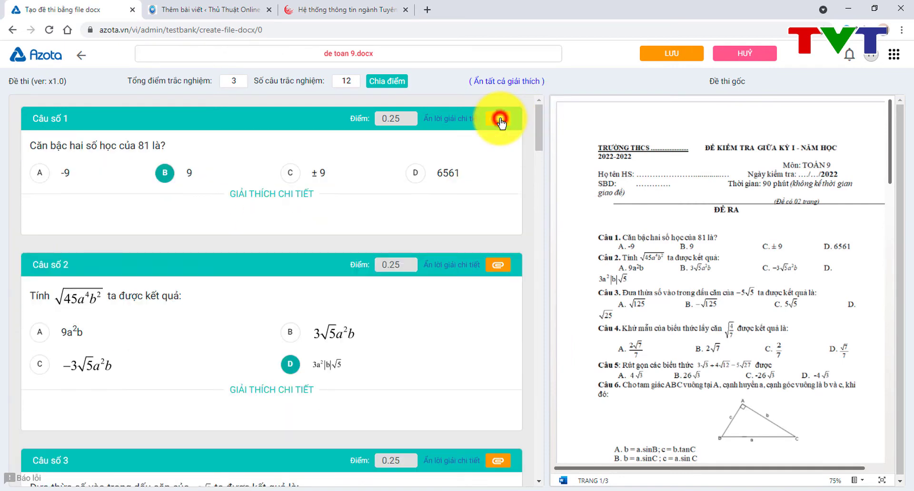
left_click(497, 120)
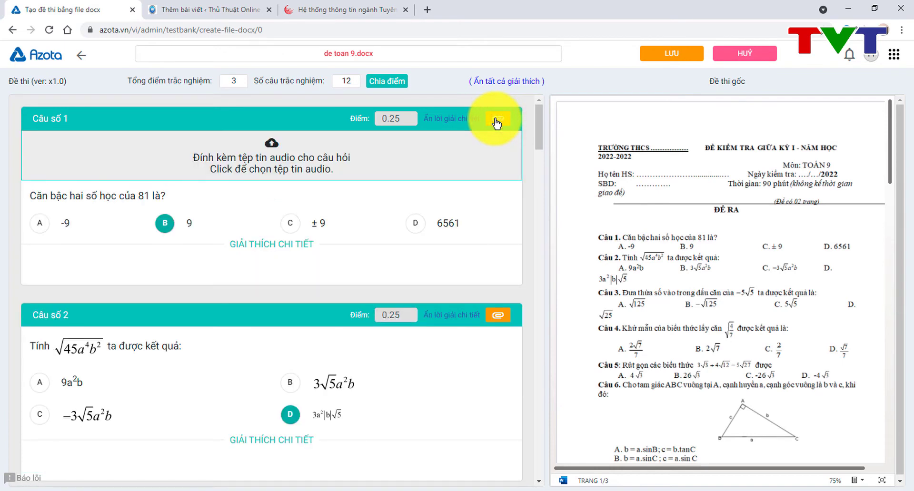
left_click(497, 120)
scroll(369, 219, "down", 15)
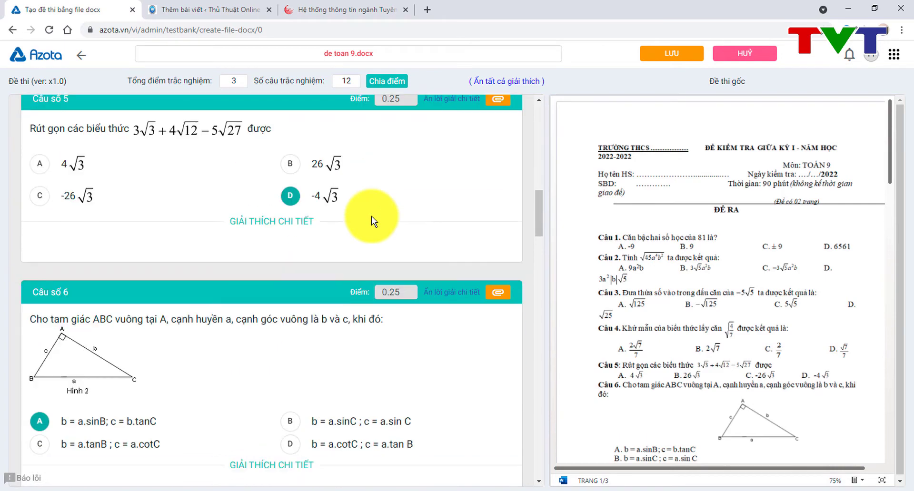
scroll(371, 220, "down", 18)
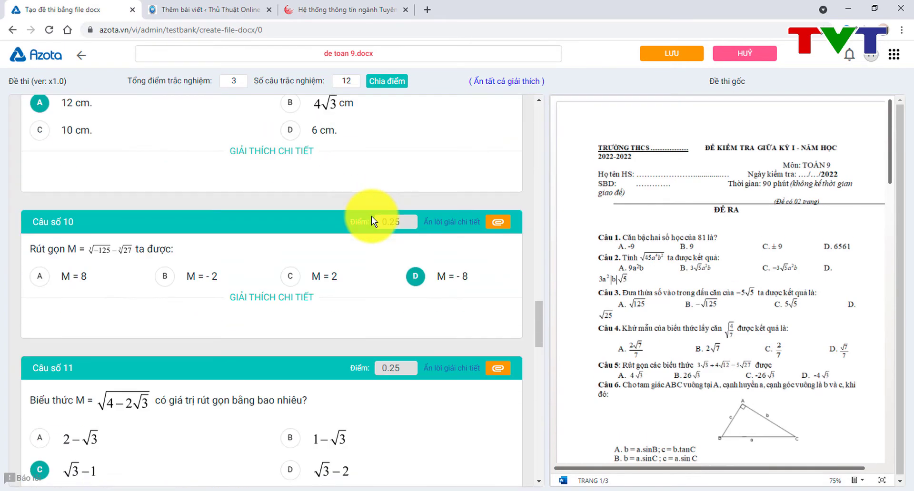
scroll(371, 220, "down", 12)
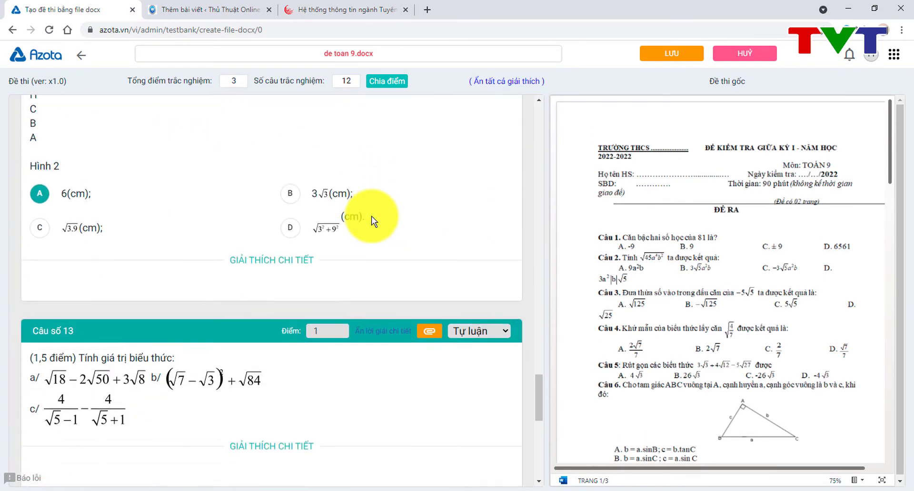
scroll(371, 220, "down", 4)
scroll(340, 190, "up", 1)
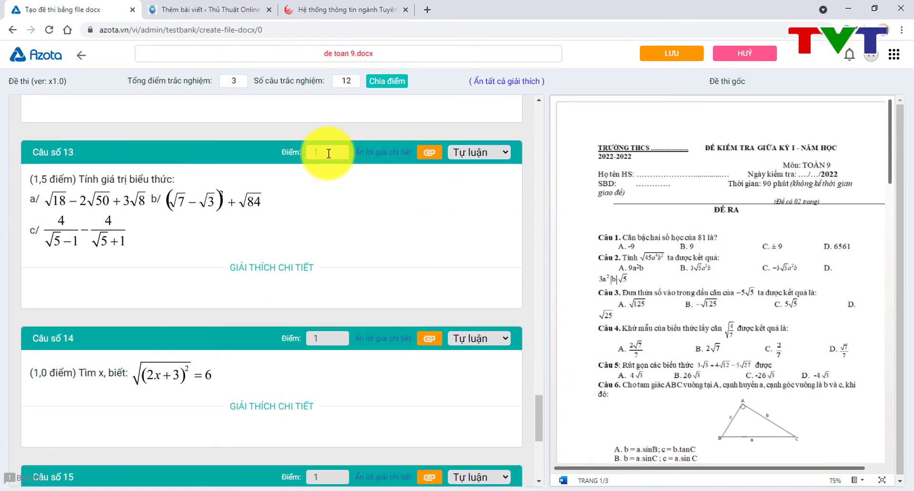
scroll(669, 352, "down", 10)
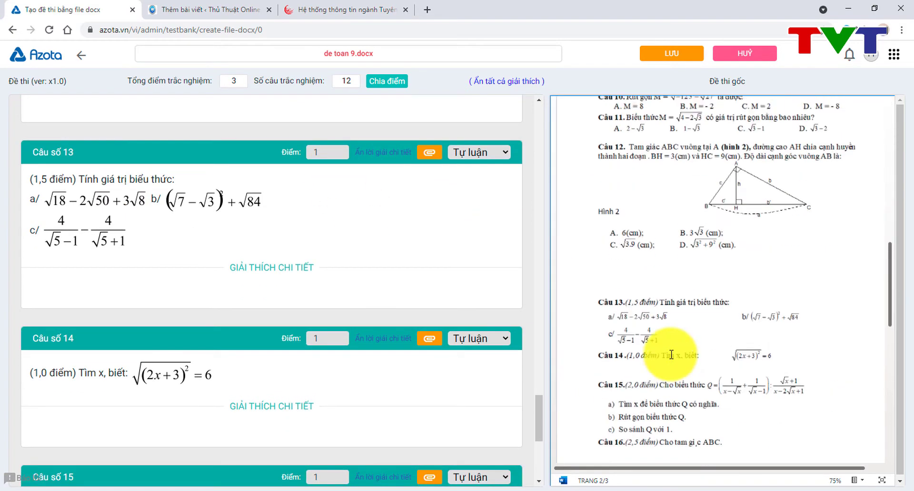
Step: Score essay questions 13, 15 and 16 at 1.5, 2 and 2.5 points, leaving question 14 at 1
left_click(329, 157)
type(".5")
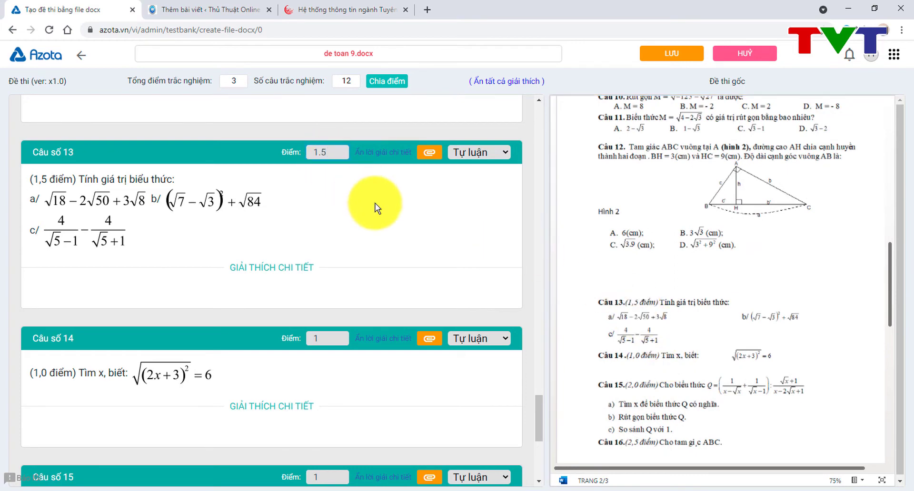
left_click(323, 338)
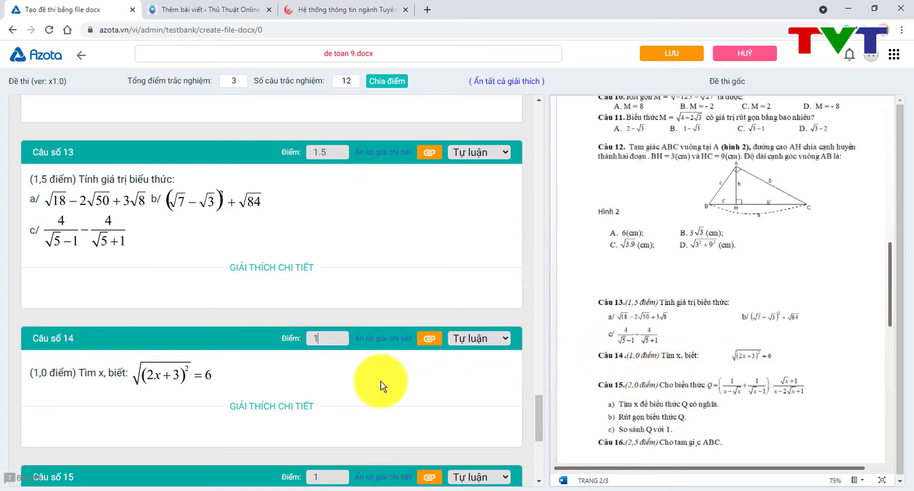
scroll(381, 386, "down", 1)
scroll(381, 386, "down", 4)
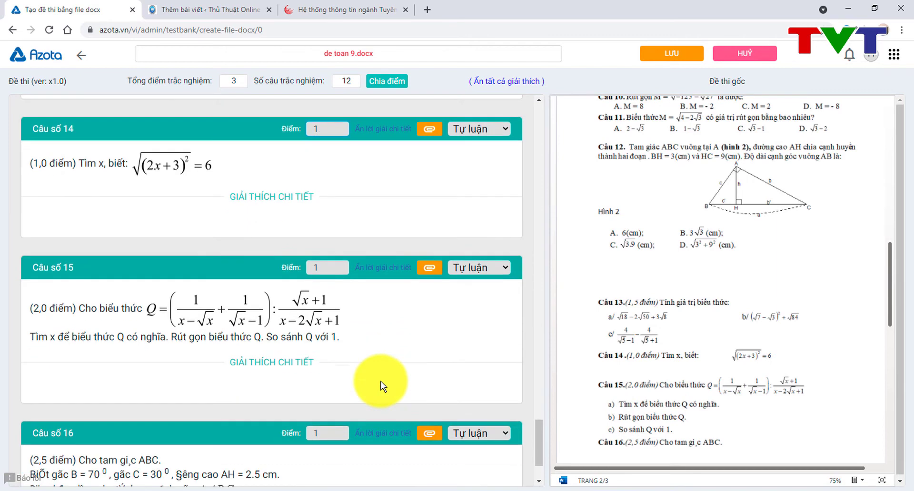
double_click(319, 267)
type("2")
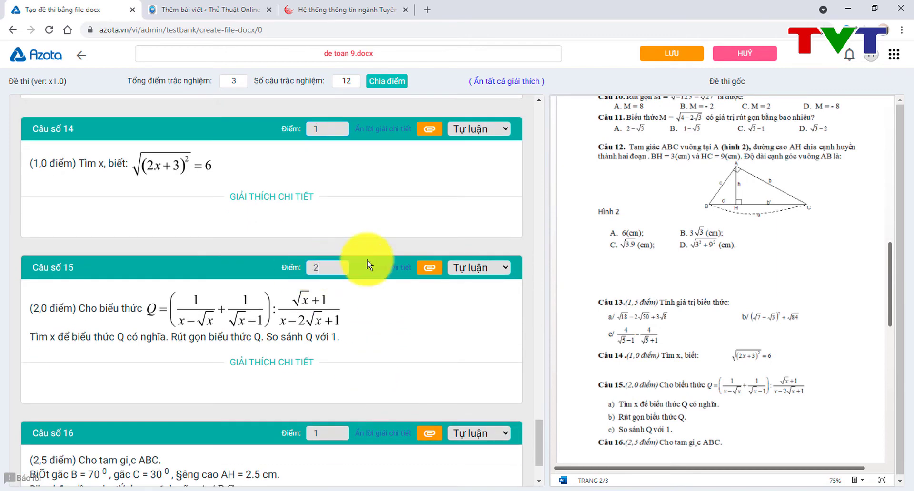
scroll(461, 328, "down", 2)
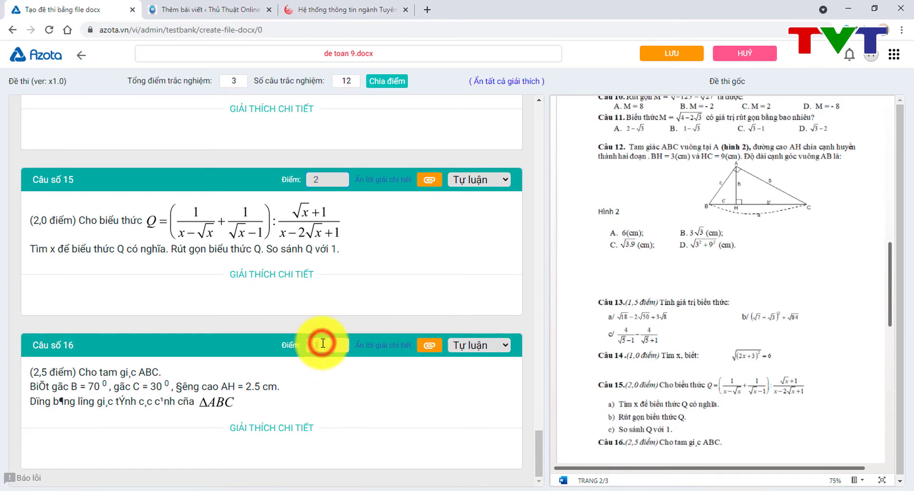
double_click(323, 343)
type("2.5")
left_click(407, 268)
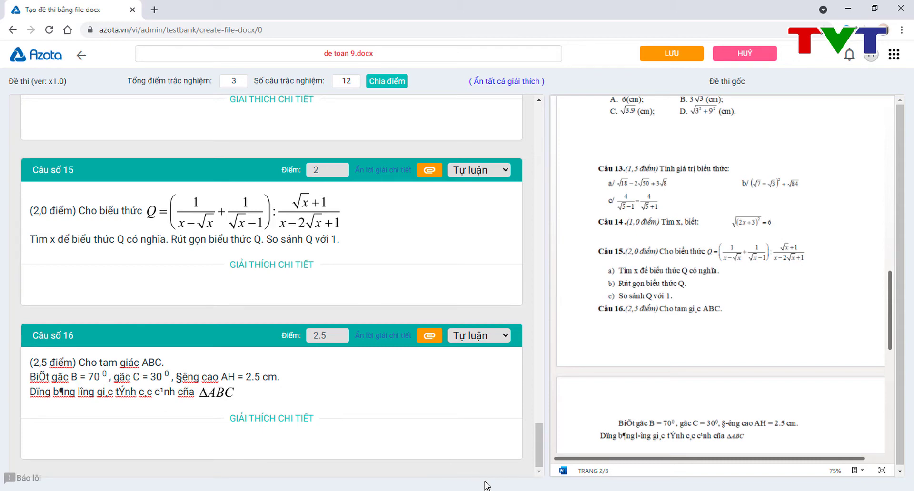
key("alt+Tab")
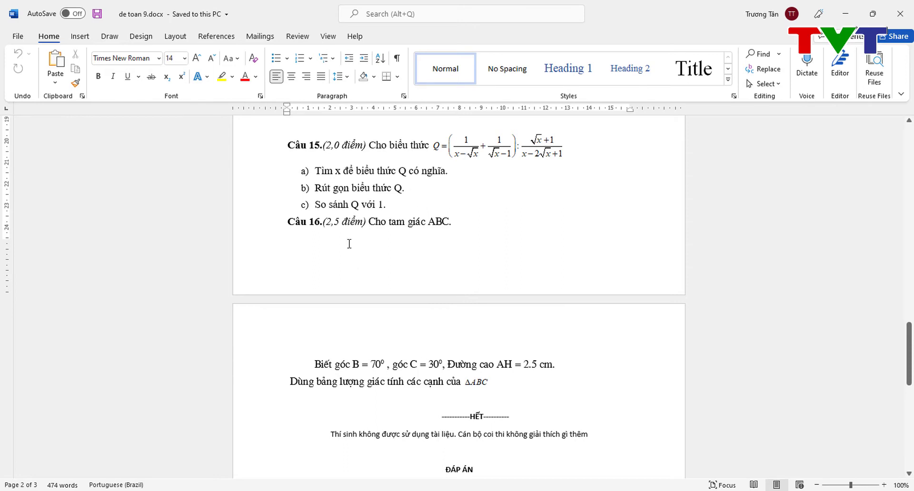
Step: Check Câu 16's wording in Word, finding it set in the legacy .VnTime font
left_click(396, 226)
left_click(365, 187)
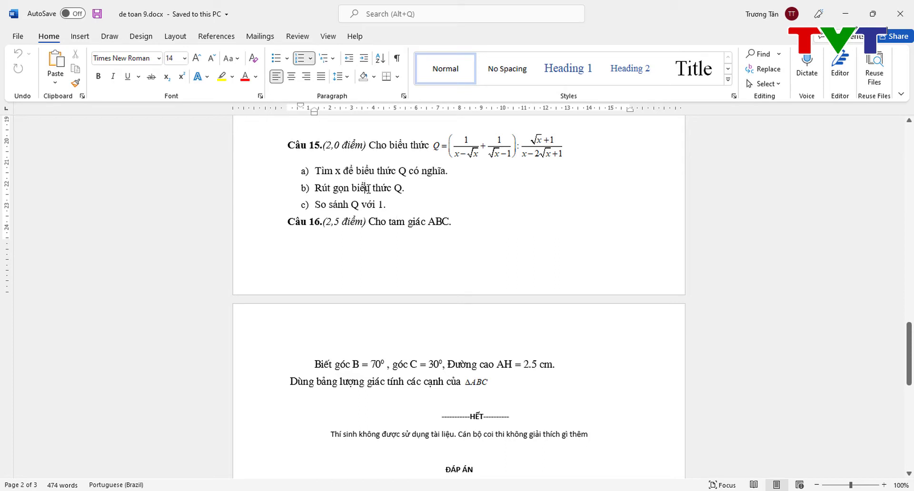
left_click(387, 224)
left_click(342, 365)
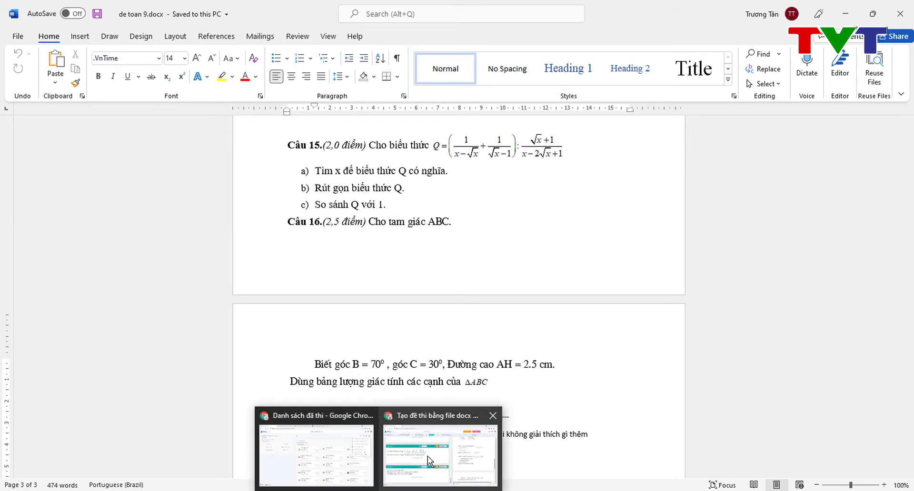
left_click(427, 456)
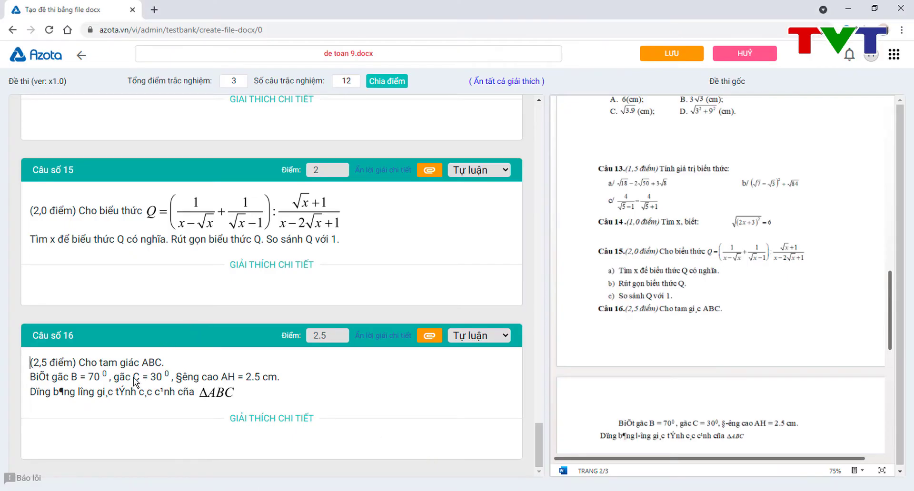
Step: Retype Câu 16's garbled words as 'Biết góc B' and 'Đường cao AH = 2.5 cm'
left_click(46, 377)
key("BackSpace")
type("ế")
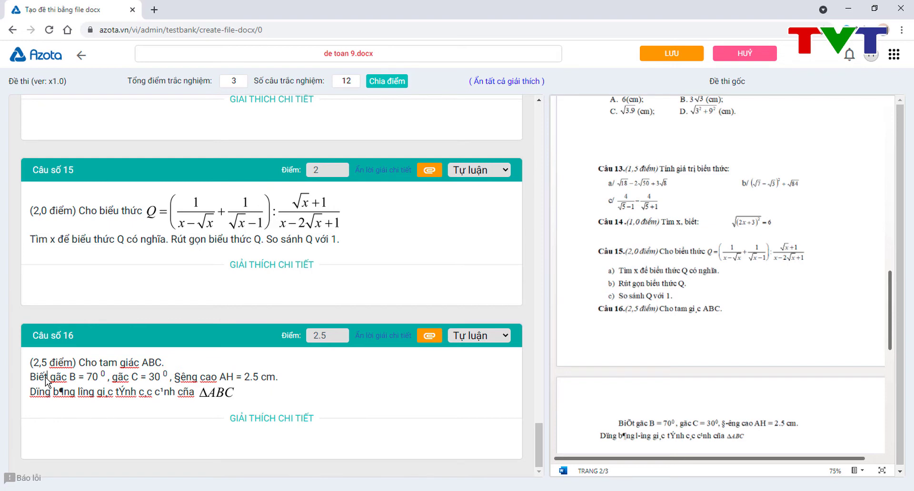
key("BackSpace")
type("o")
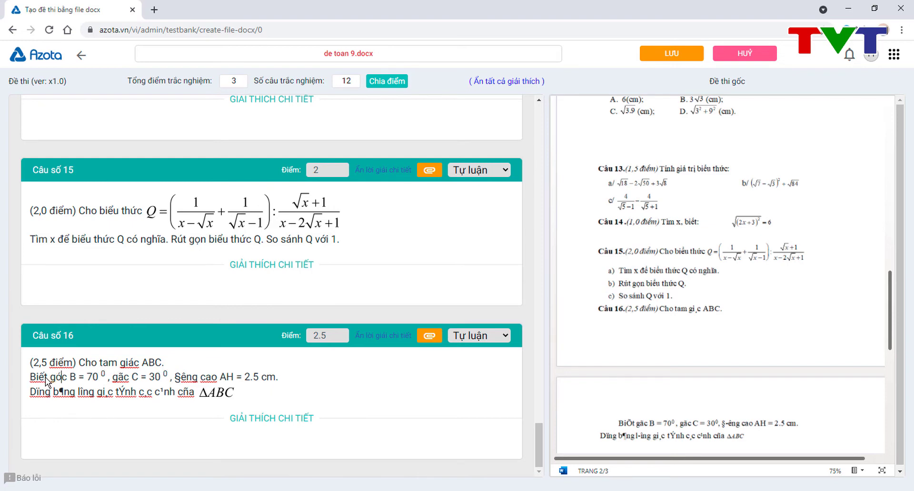
type("s")
key("Right")
key("Right")
key("Right")
key("Right")
key("Right")
key("Right")
key("Right")
key("Right")
key("Right")
key("Right")
key("Right")
key("Right")
key("Right")
key("Right")
key("Right")
key("BackSpace")
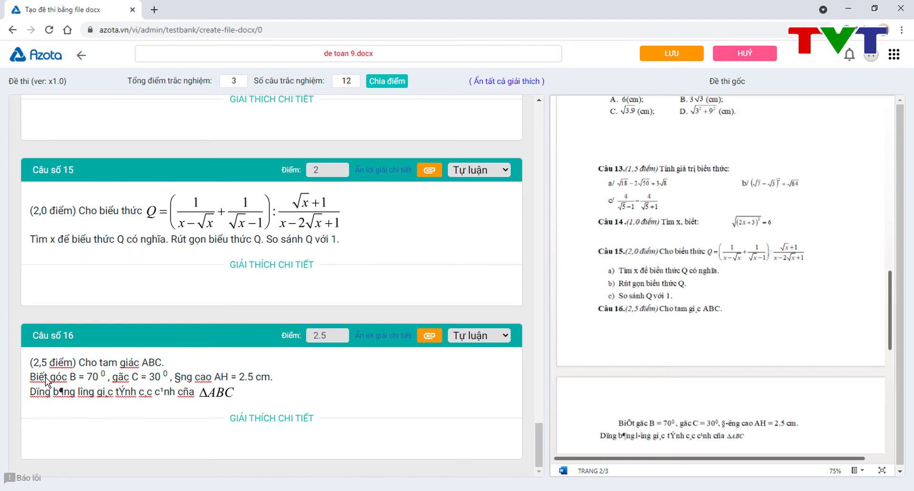
type("Đương")
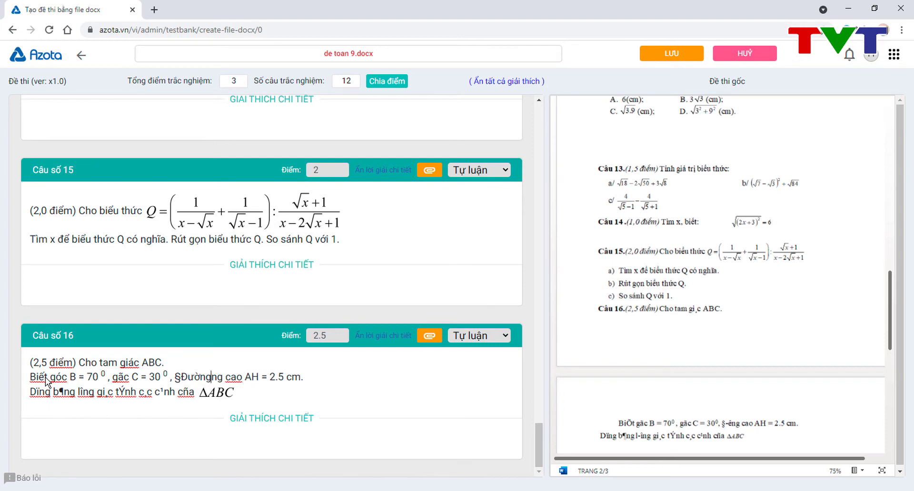
key("Delete")
key("Delete")
key("Left")
key("Left")
key("Left")
key("Left")
key("Left")
key("BackSpace")
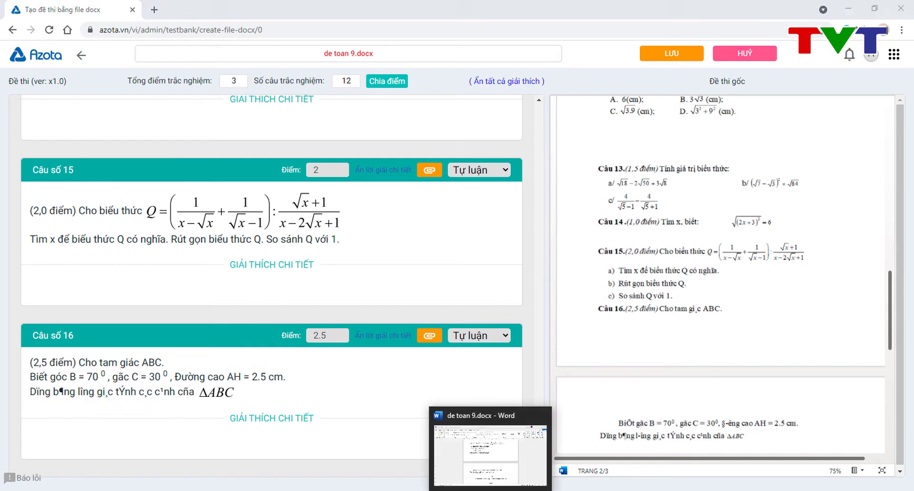
Step: Copy 'Dùng bảng lượng giác tính các cạnh' from Word and convert it from TCVN3 to Unicode in UniKey
left_click(422, 414)
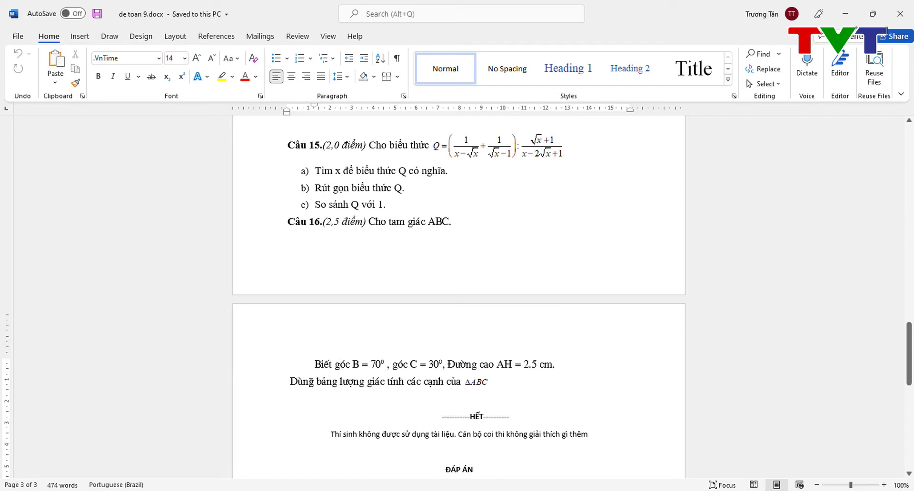
left_click_drag(291, 381, 443, 381)
key("ctrl+c")
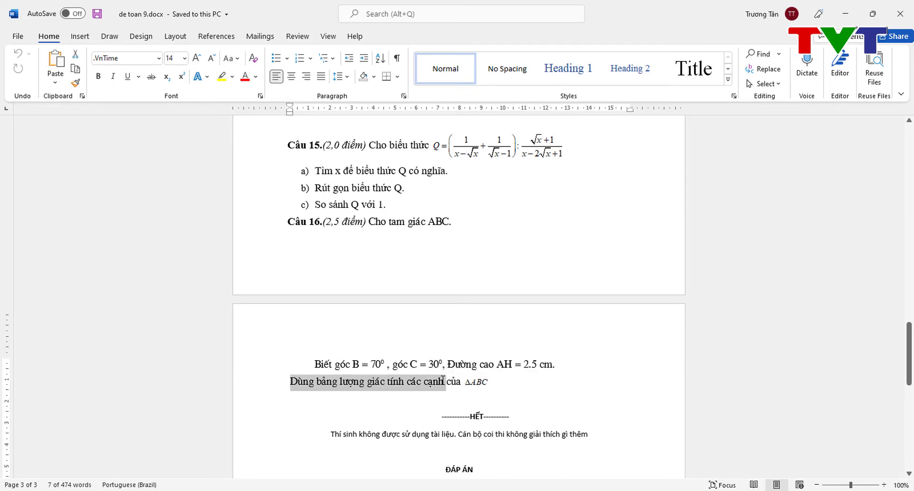
left_click(509, 377)
left_click(747, 490)
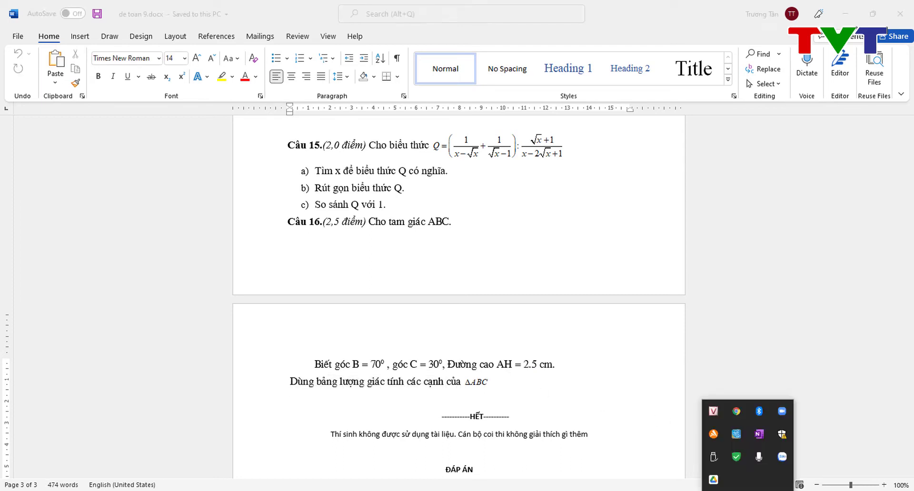
right_click(714, 411)
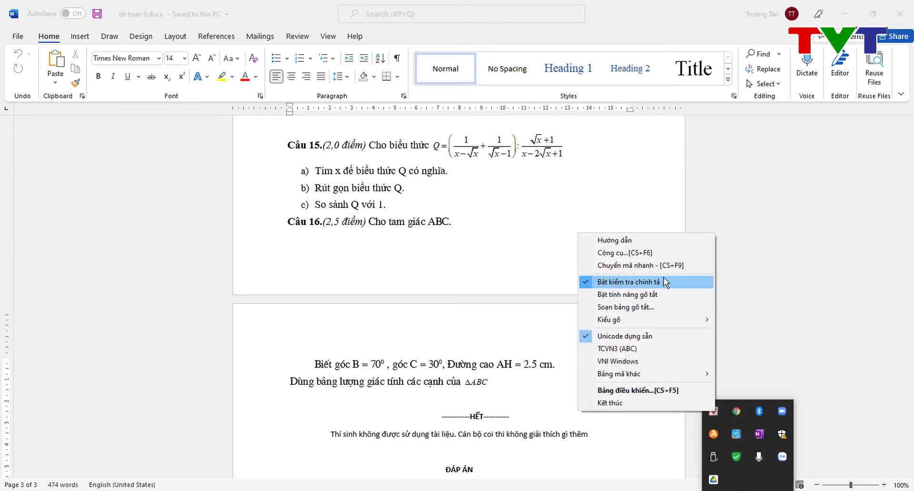
left_click(624, 252)
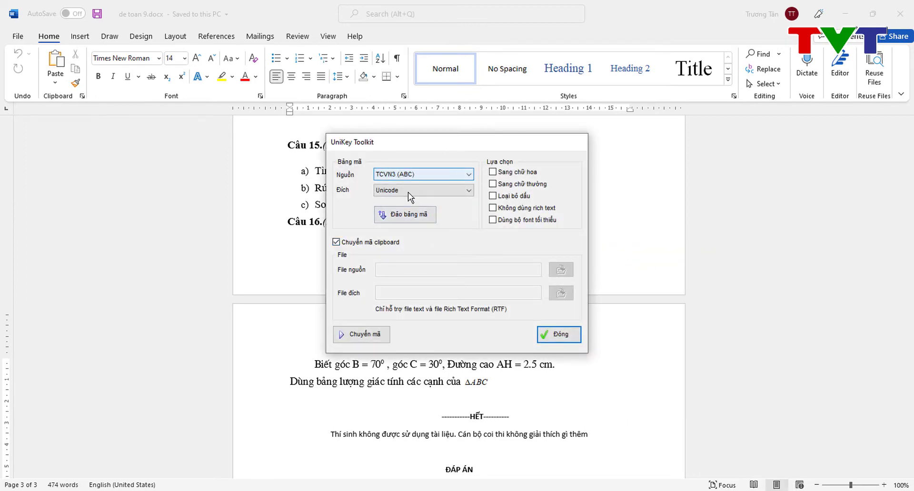
left_click(381, 335)
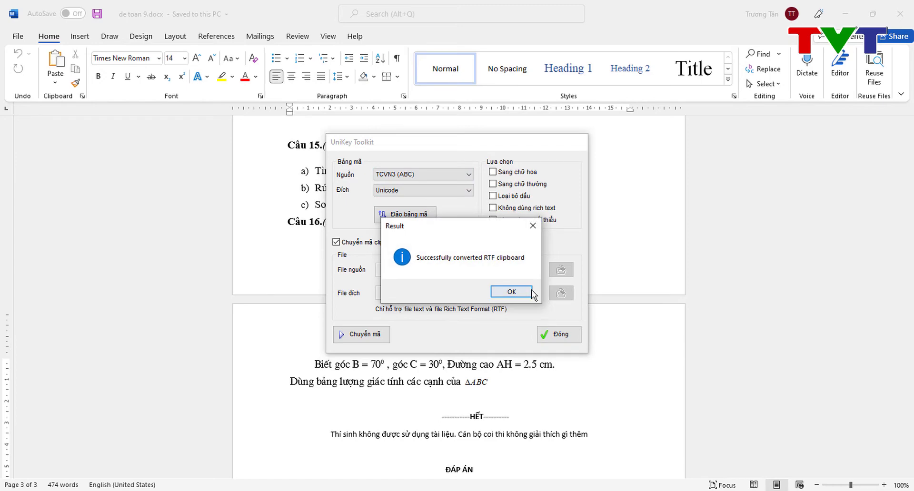
left_click(534, 292)
left_click(560, 336)
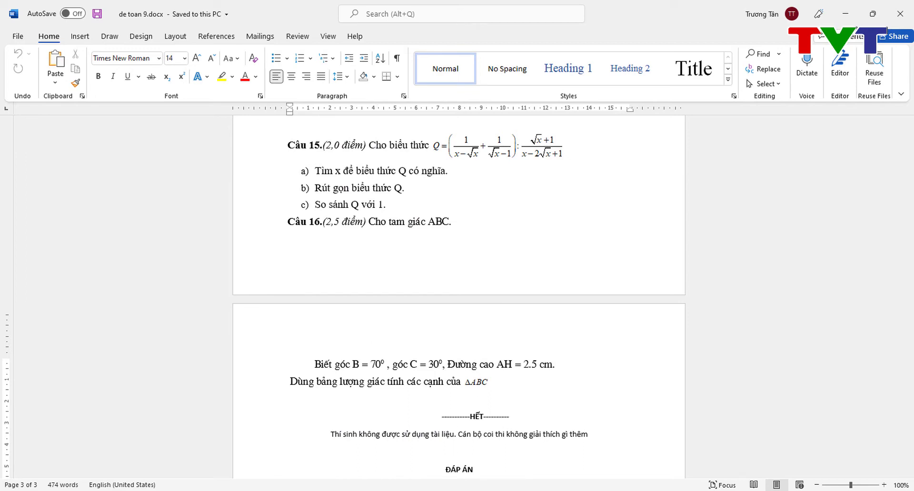
Step: Replace Câu 16's garbled third line with the pasted Unicode text, fixing 'của' and the double space
mouse_move(378, 490)
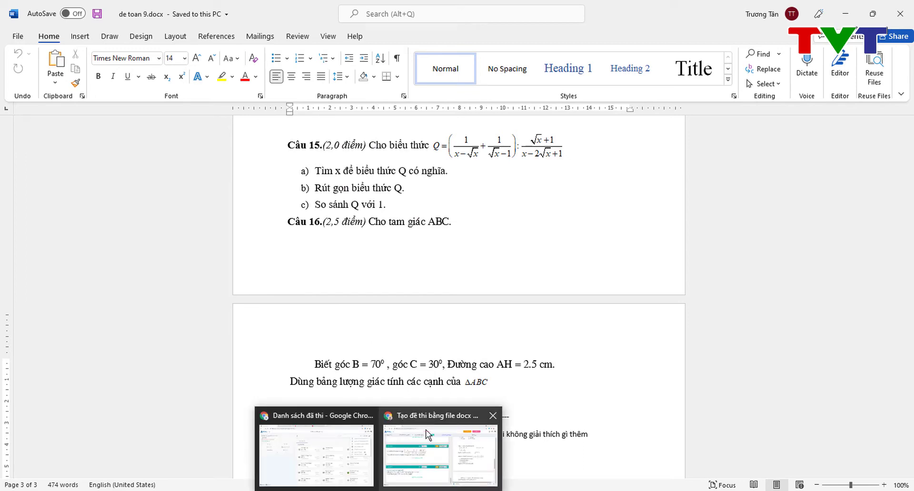
left_click(429, 434)
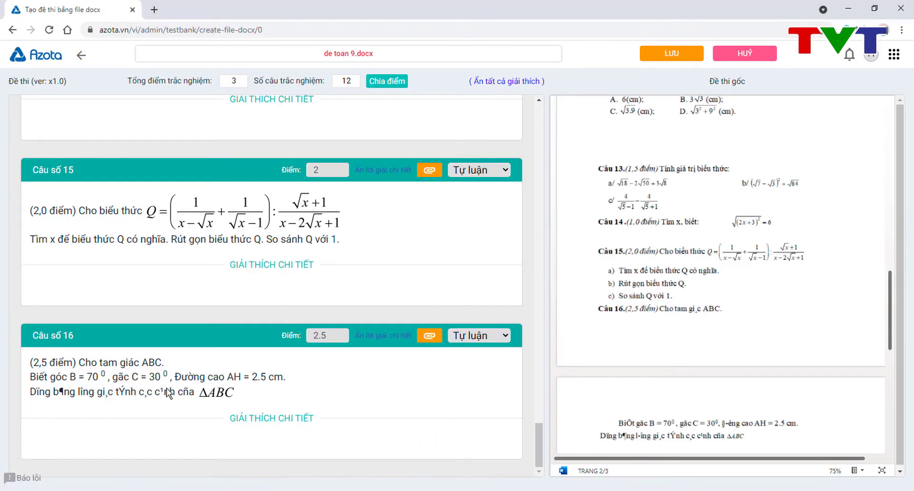
left_click(191, 391)
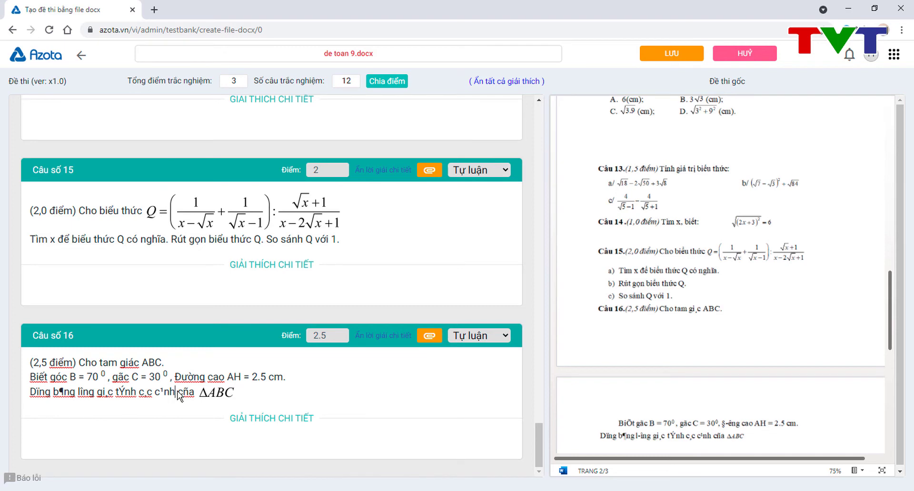
key("BackSpace")
key("BackSpace")
key("BackSpace")
key("BackSpace")
key("BackSpace")
key("BackSpace")
key("BackSpace")
key("BackSpace")
key("BackSpace")
key("BackSpace")
key("BackSpace")
key("BackSpace")
key("BackSpace")
key("BackSpace")
key("BackSpace")
key("BackSpace")
key("BackSpace")
key("BackSpace")
key("BackSpace")
key("BackSpace")
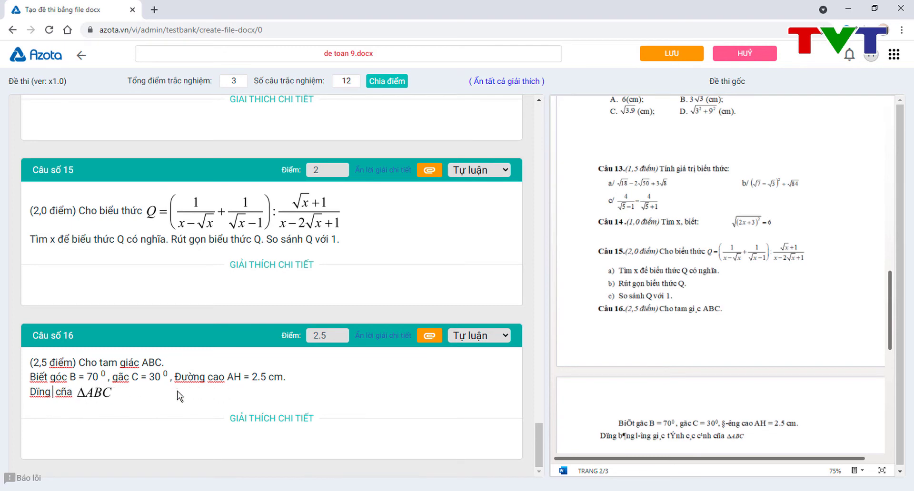
key("BackSpace")
key("BackSpace")
key("BackSpace")
key("BackSpace")
key("ctrl+v")
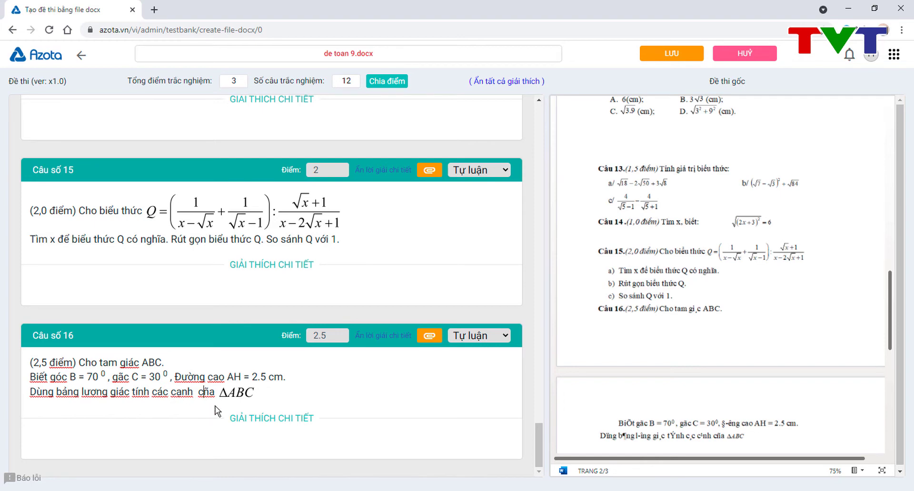
key("BackSpace")
type("u")
key("Left")
key("Left")
key("BackSpace")
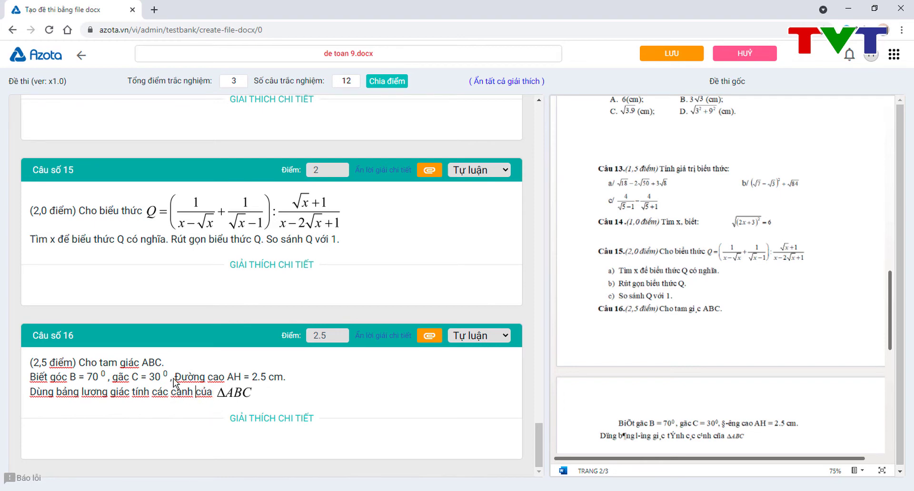
left_click(173, 378)
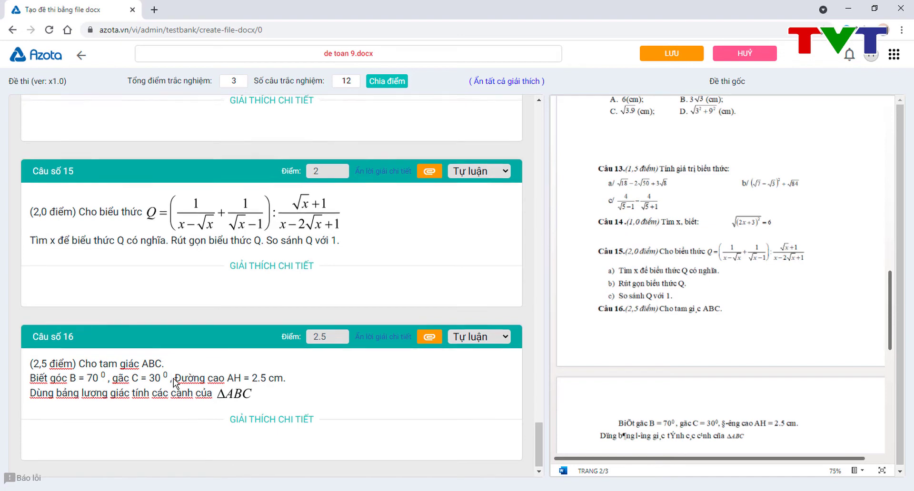
Step: Rename the exam to 'Đề kiểm tra giữa kỳ' and save it to the question bank
scroll(173, 378, "up", 10)
scroll(174, 378, "up", 4)
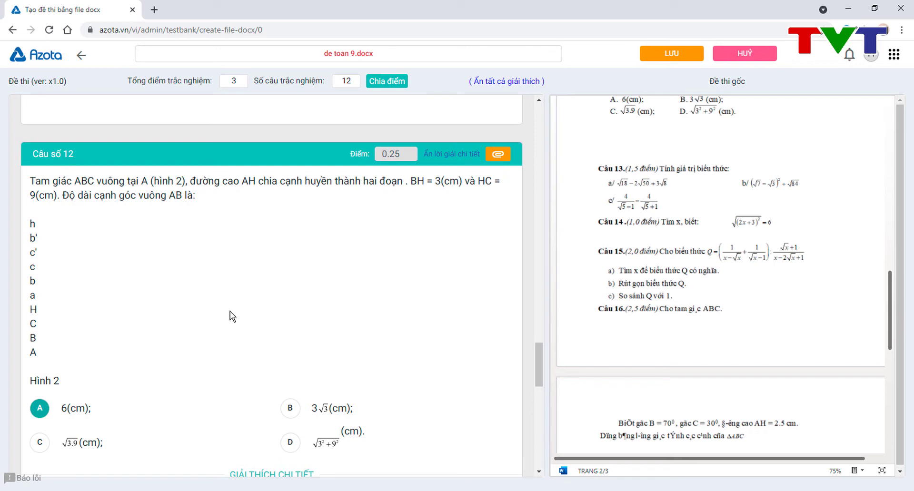
scroll(244, 314, "up", 4)
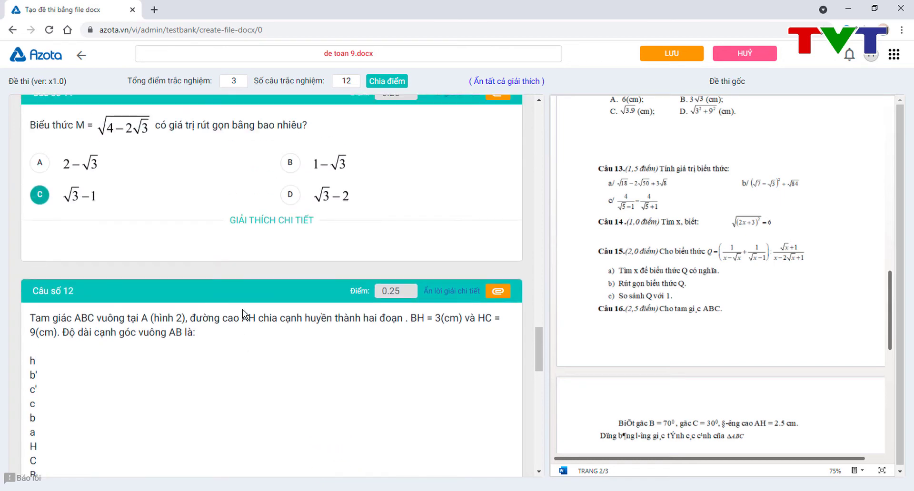
scroll(244, 314, "down", 2)
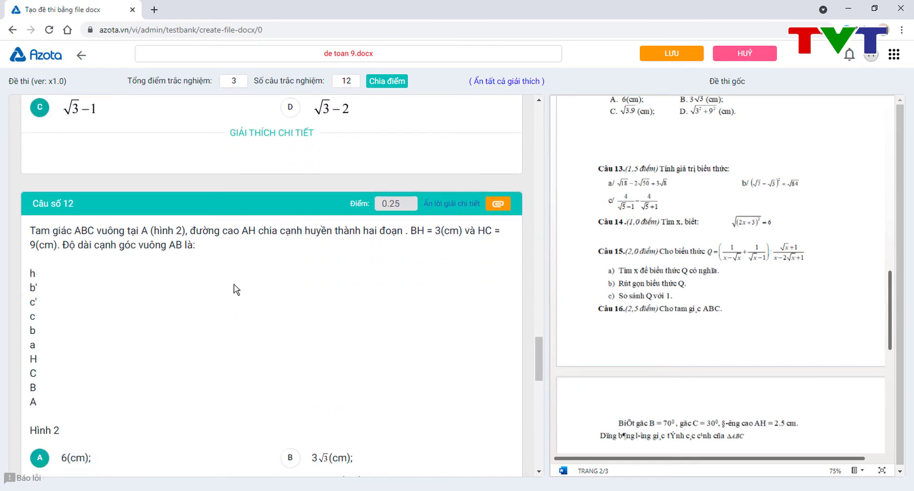
scroll(244, 312, "up", 9)
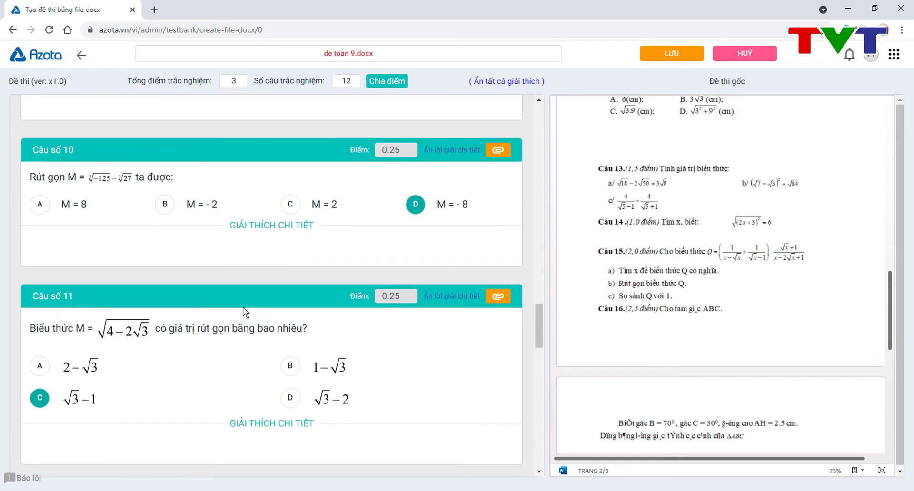
scroll(245, 311, "up", 20)
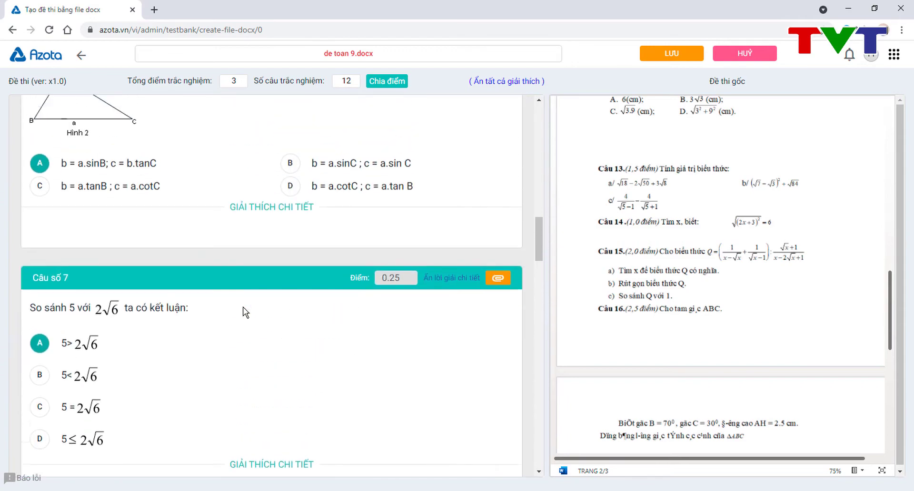
scroll(246, 311, "up", 4)
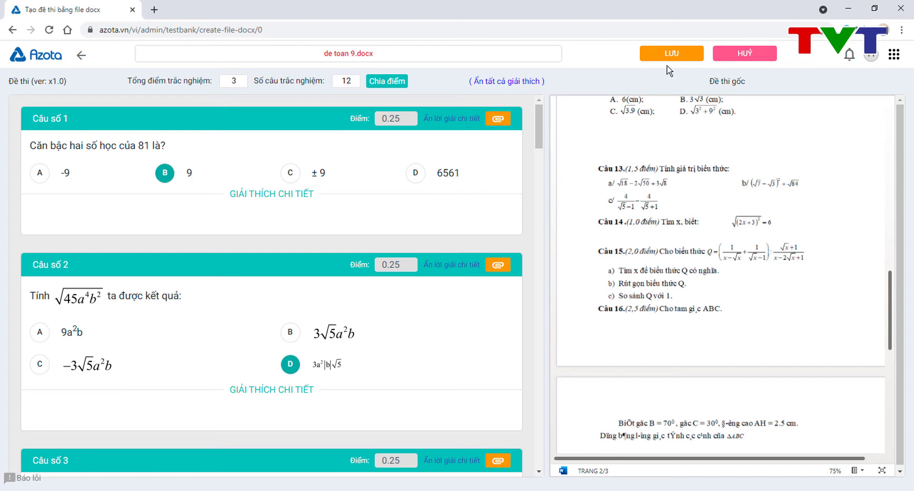
left_click(436, 51)
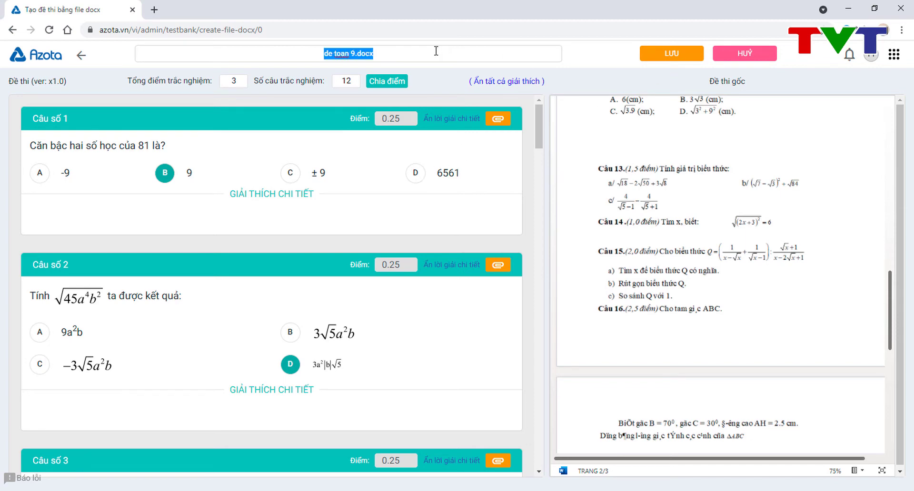
type("Đề")
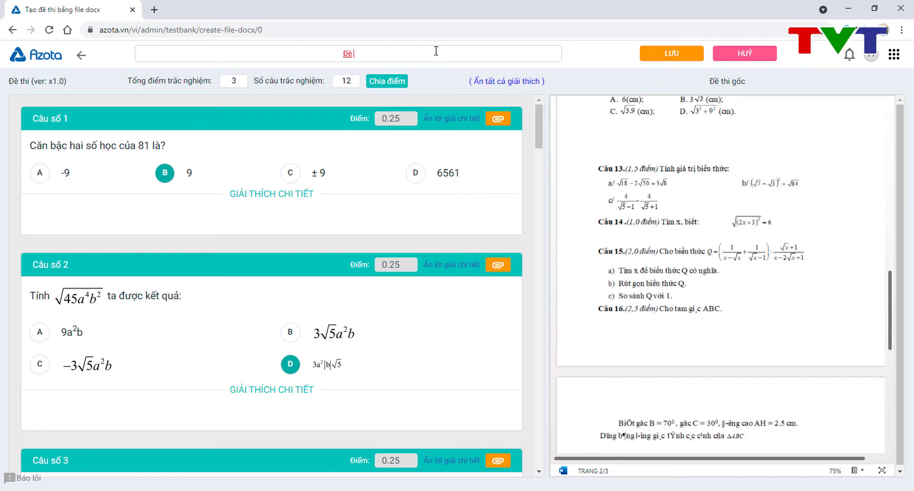
type(" kiểm tra giữa kỳ")
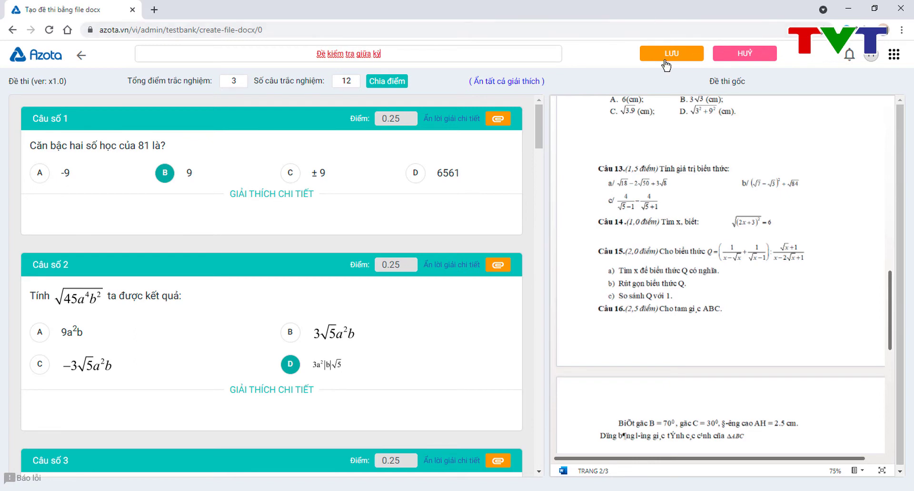
left_click(666, 59)
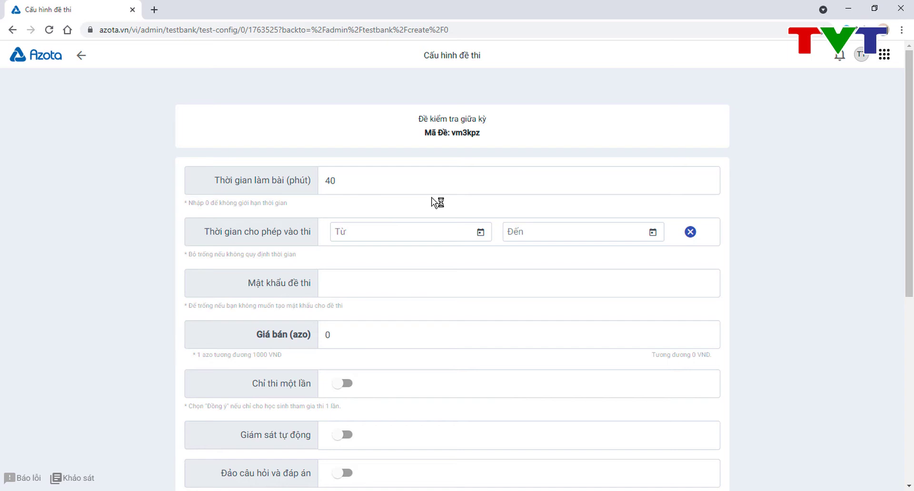
Step: Change the exam duration from 40 to 60 minutes
double_click(357, 185)
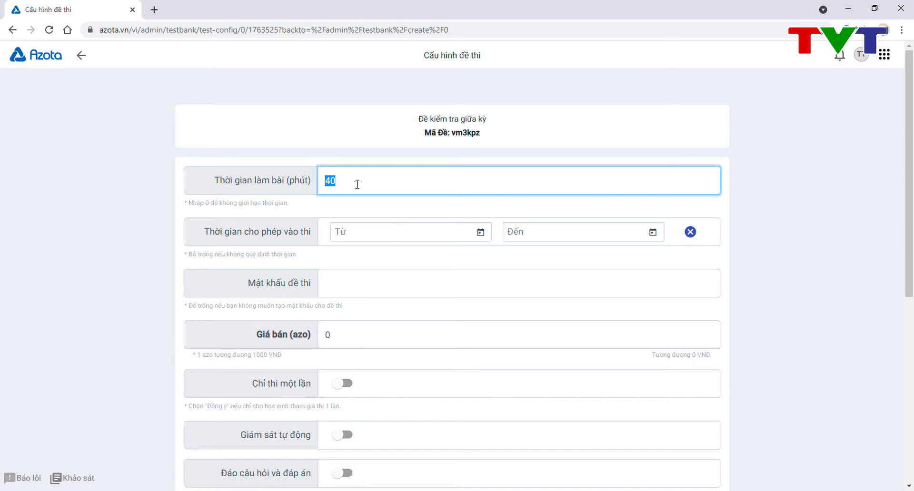
type("60")
key("BackSpace")
type("6")
left_click(482, 233)
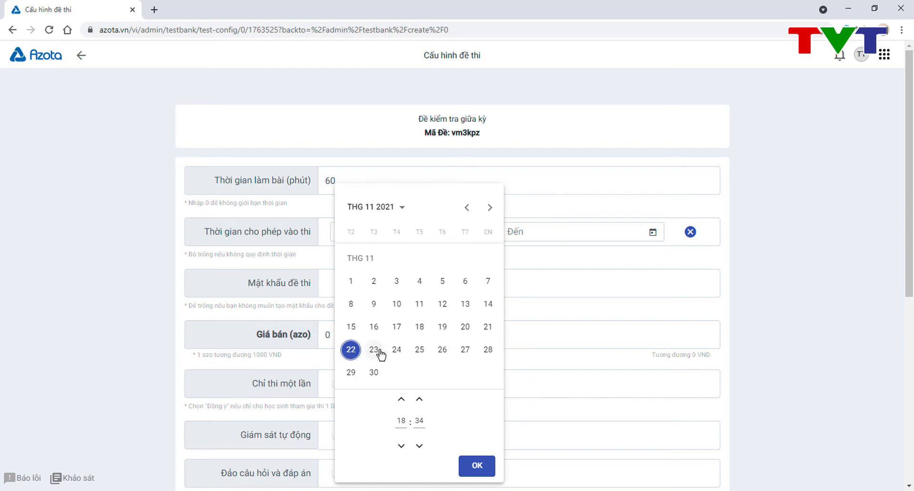
left_click(478, 467)
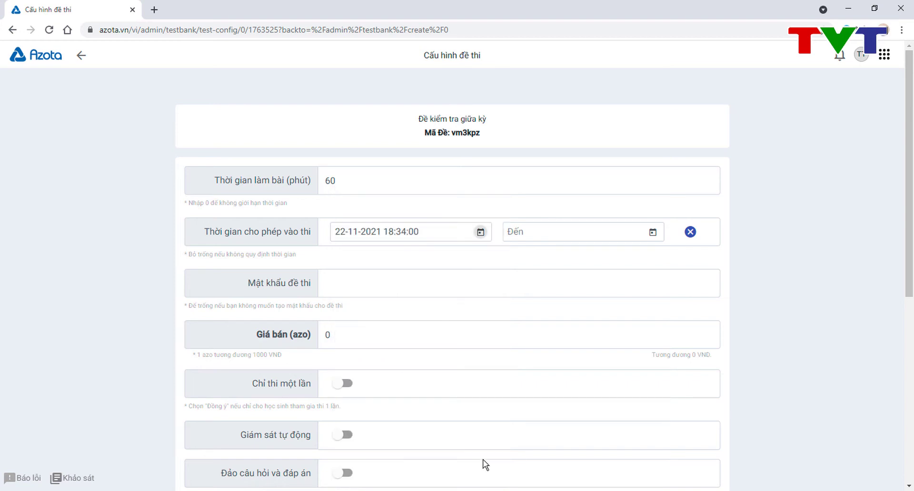
left_click(653, 233)
left_click(591, 401)
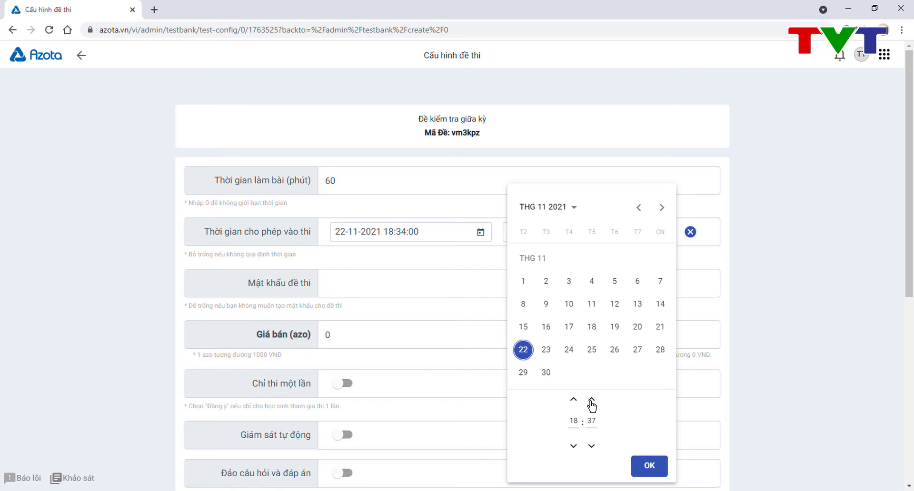
left_click(591, 401)
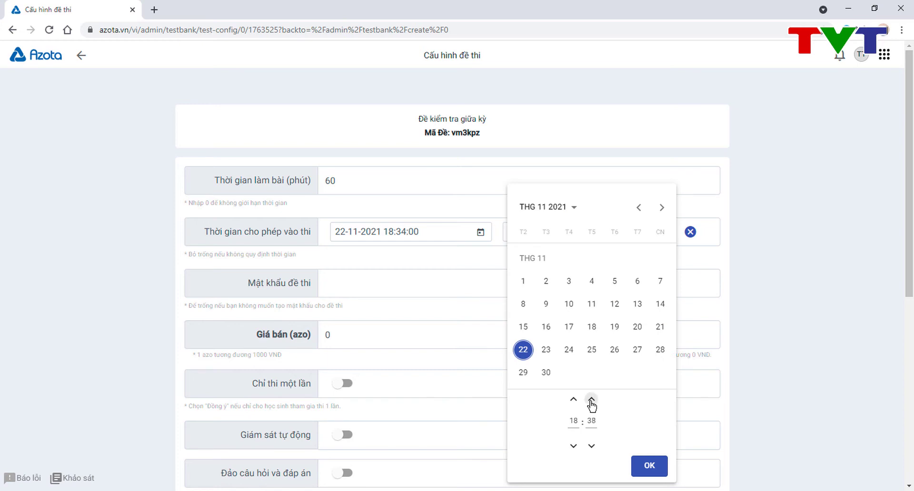
left_click(656, 467)
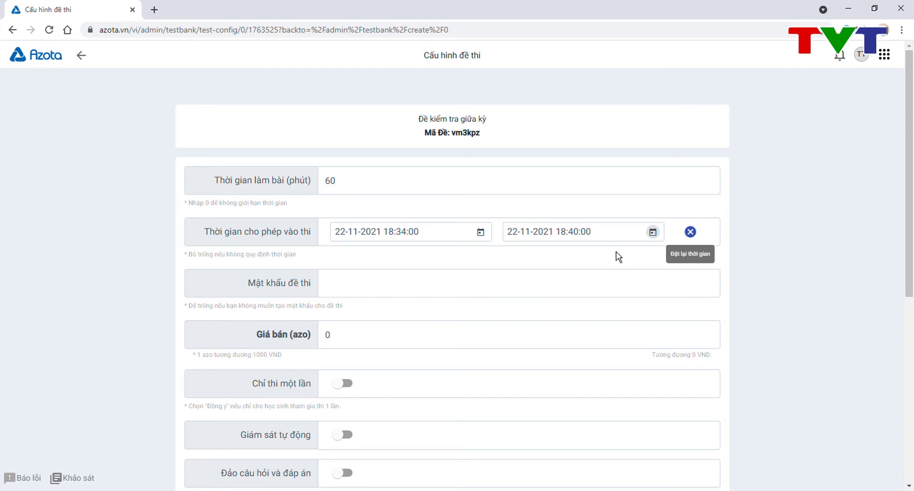
Step: Turn on 'Chỉ thi một lần' and 'Giám sát tự động'
scroll(616, 253, "down", 1)
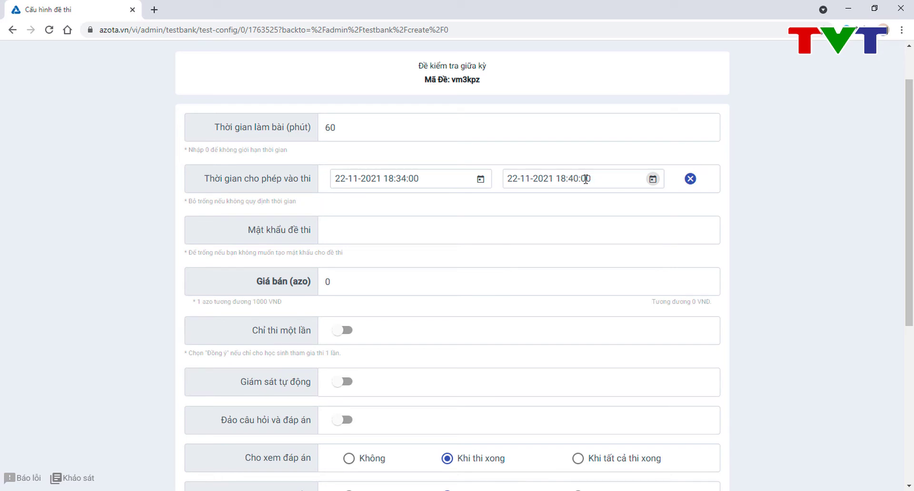
scroll(476, 249, "down", 2)
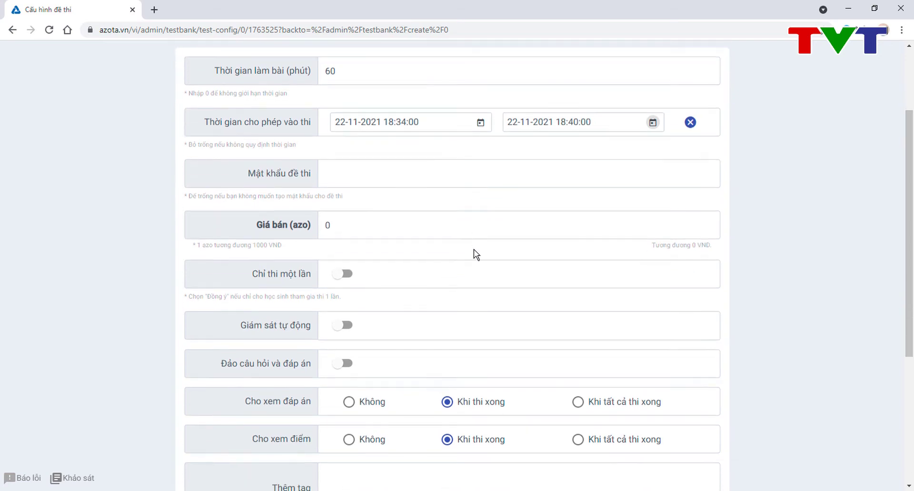
left_click(340, 247)
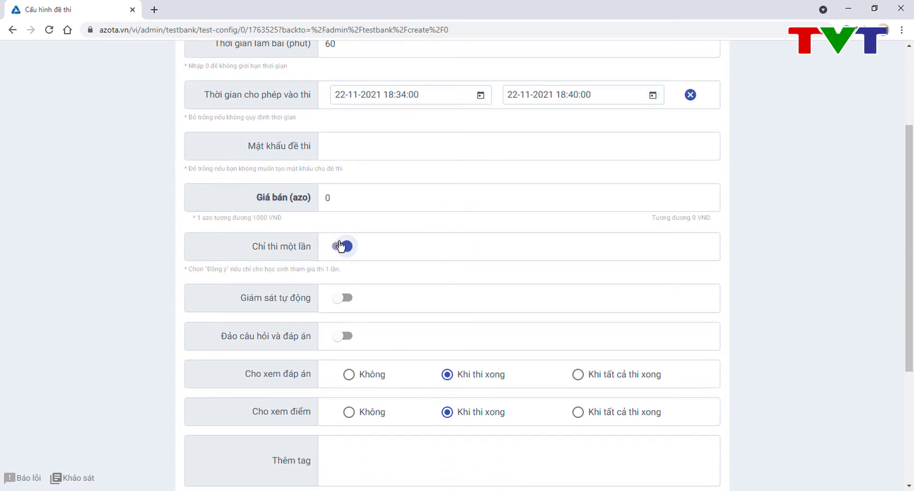
scroll(340, 246, "down", 2)
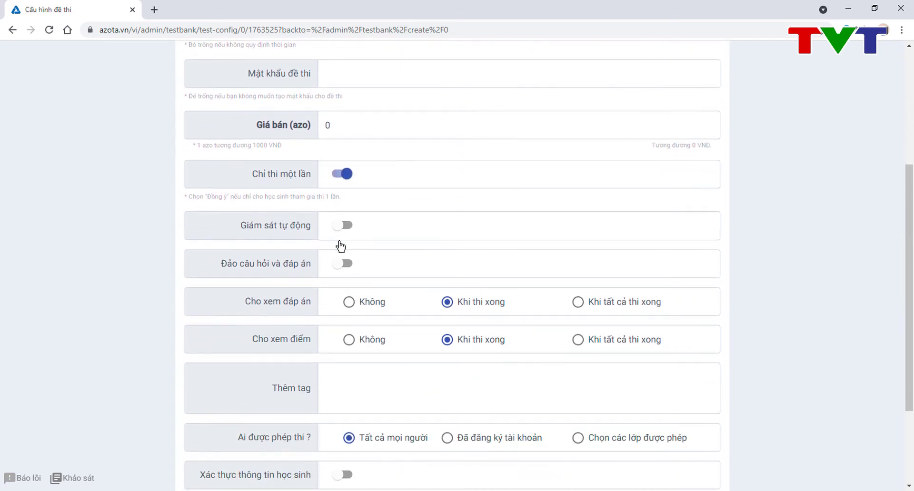
left_click(346, 232)
left_click(347, 232)
scroll(347, 232, "down", 1)
left_click(348, 229)
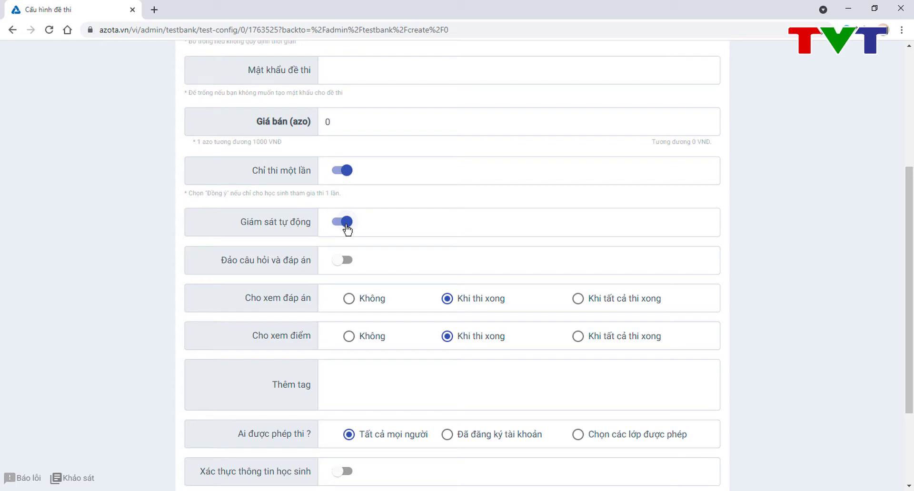
Step: Enable 'Đảo câu hỏi và đáp án' and set 'Cho xem đáp án' to 'Khi tất cả thi xong'
scroll(347, 229, "down", 1)
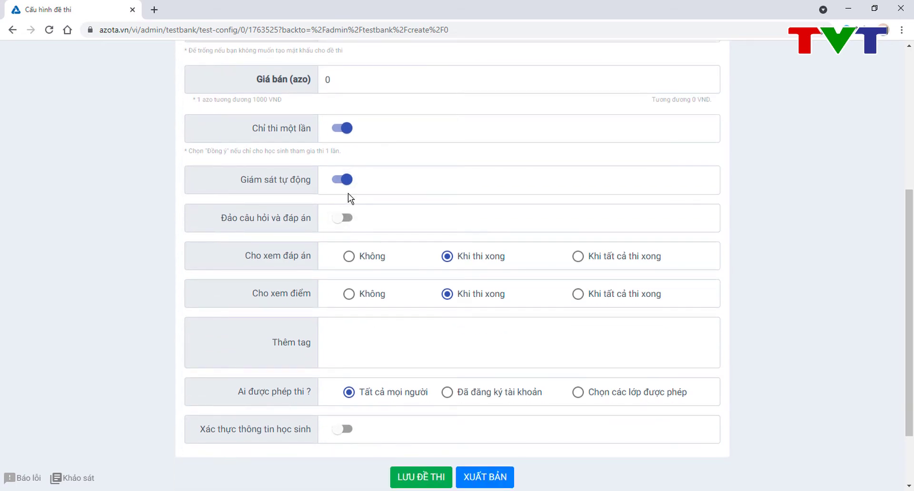
left_click(347, 219)
scroll(361, 233, "down", 1)
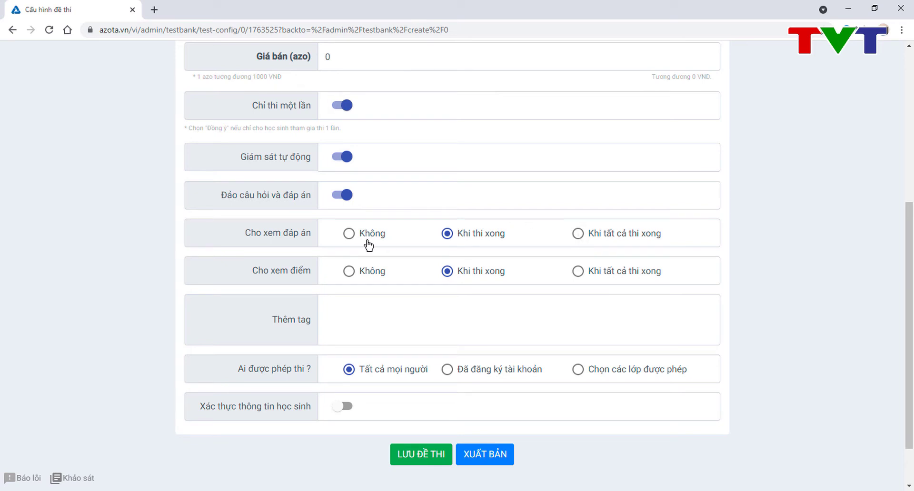
left_click(579, 234)
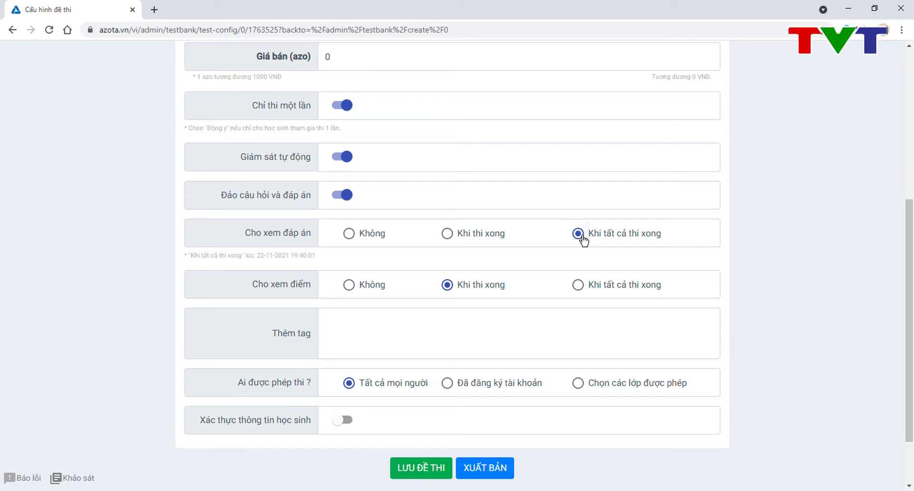
scroll(582, 238, "down", 1)
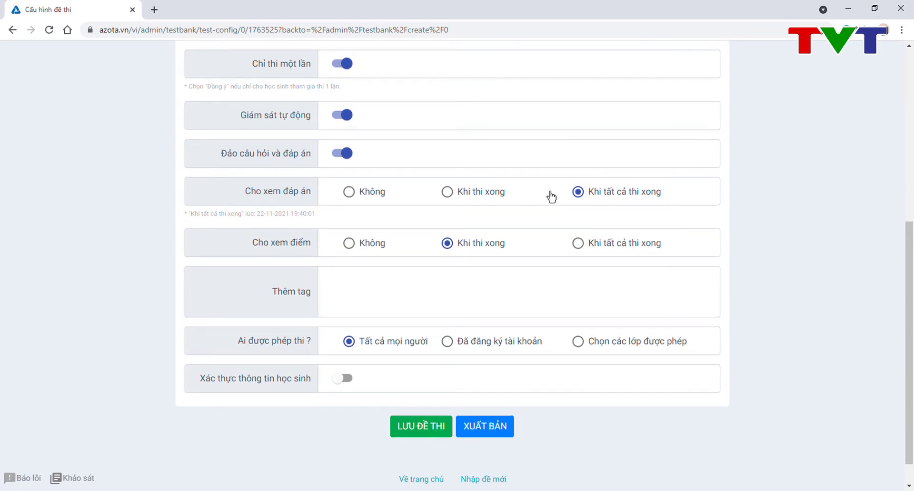
left_click(361, 193)
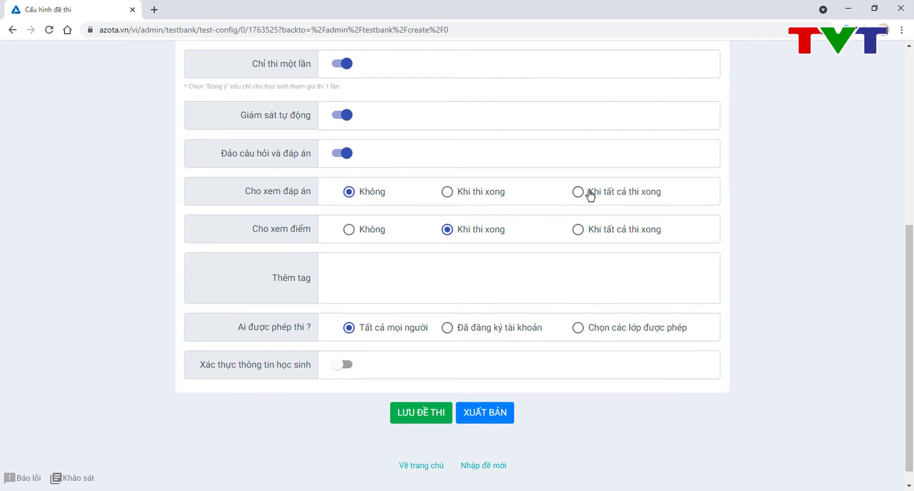
left_click(577, 192)
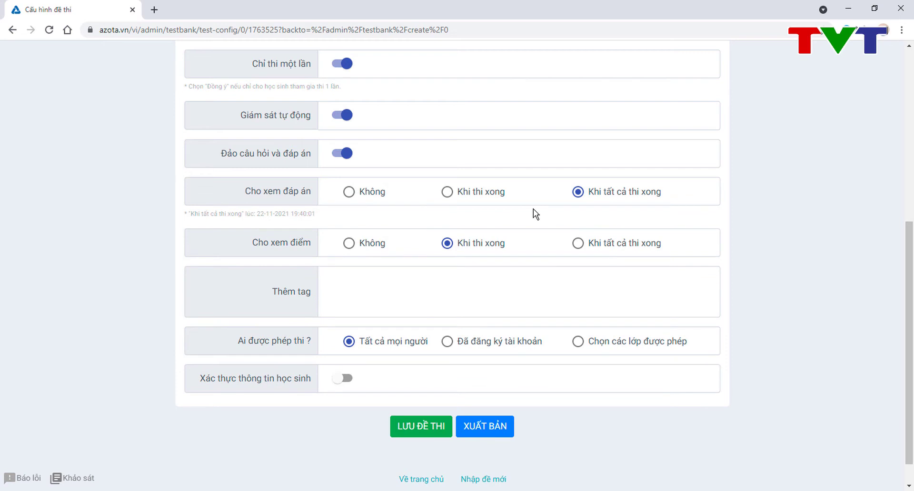
scroll(533, 209, "down", 1)
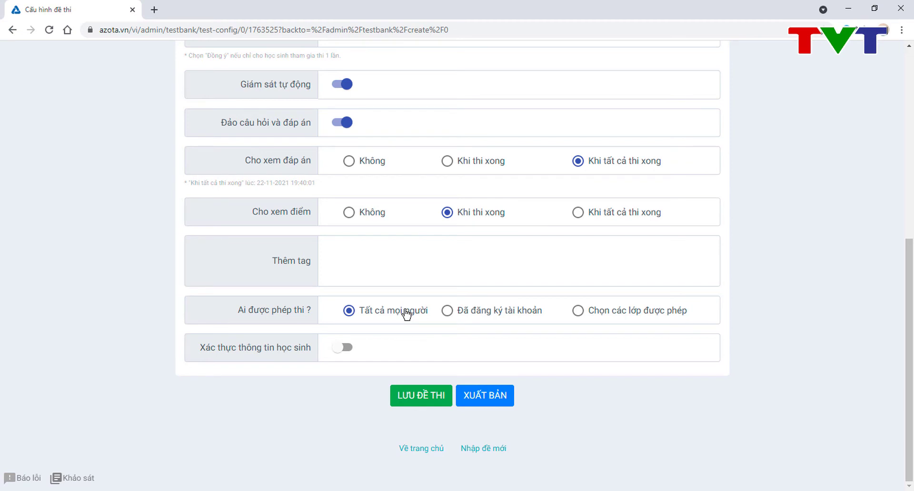
left_click(578, 311)
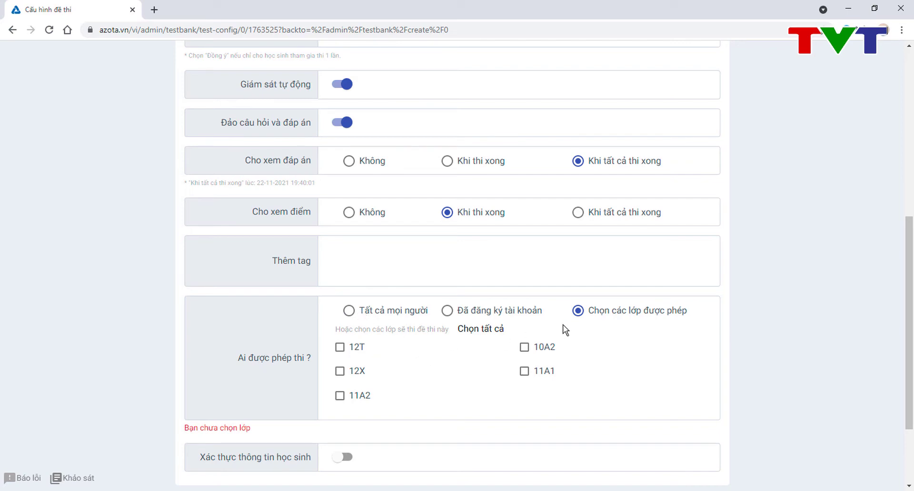
left_click(524, 348)
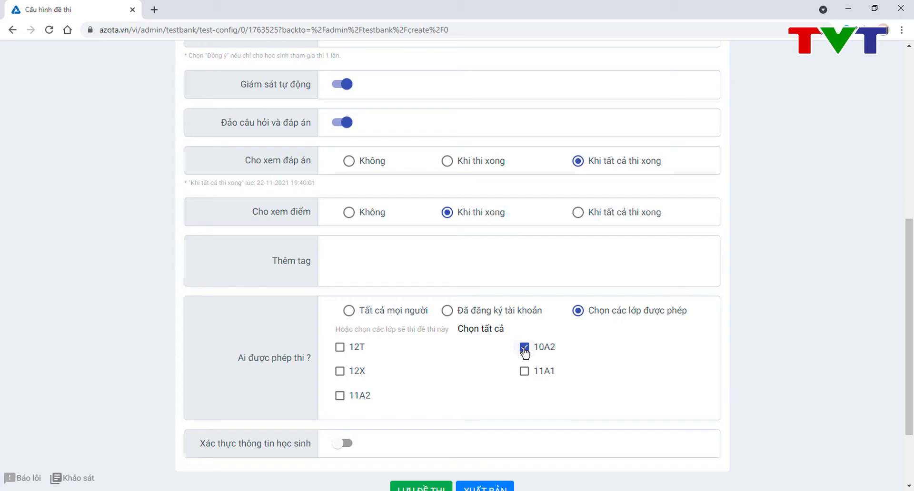
left_click(524, 349)
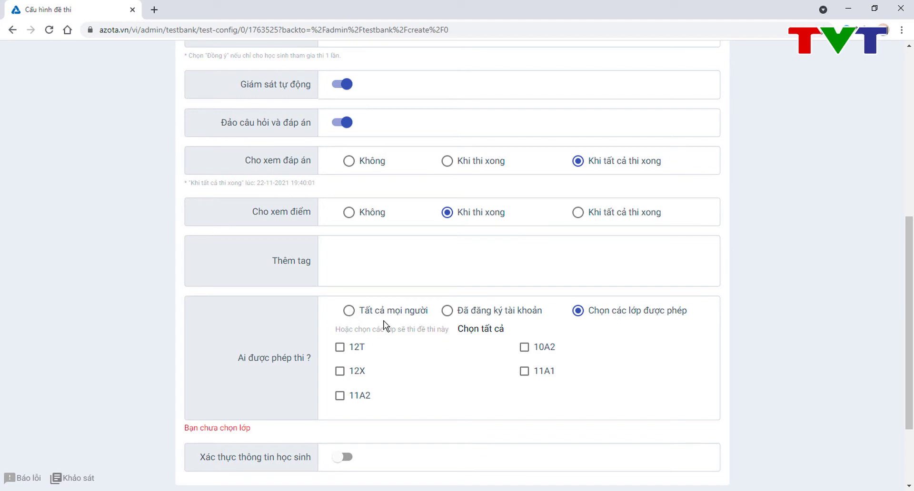
left_click(348, 311)
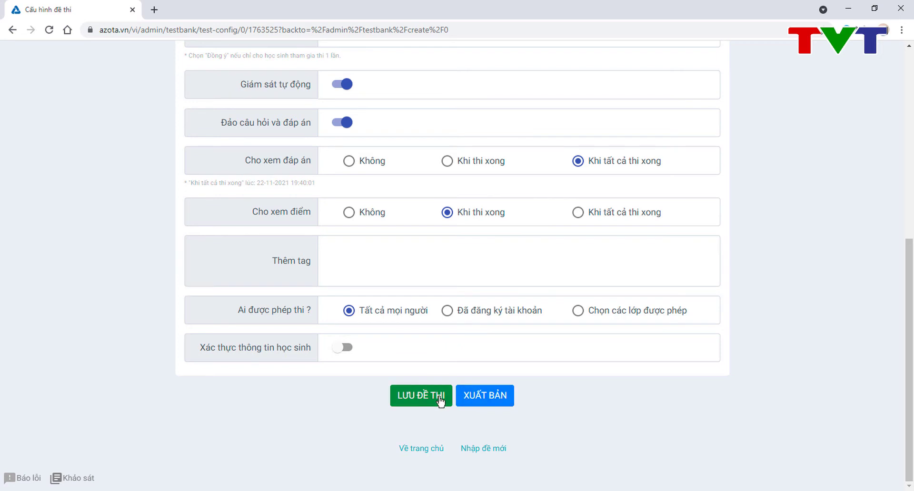
Step: Publish 'Đề kiểm tra giữa kỳ', copy its exam link, and open an Incognito window
left_click(484, 401)
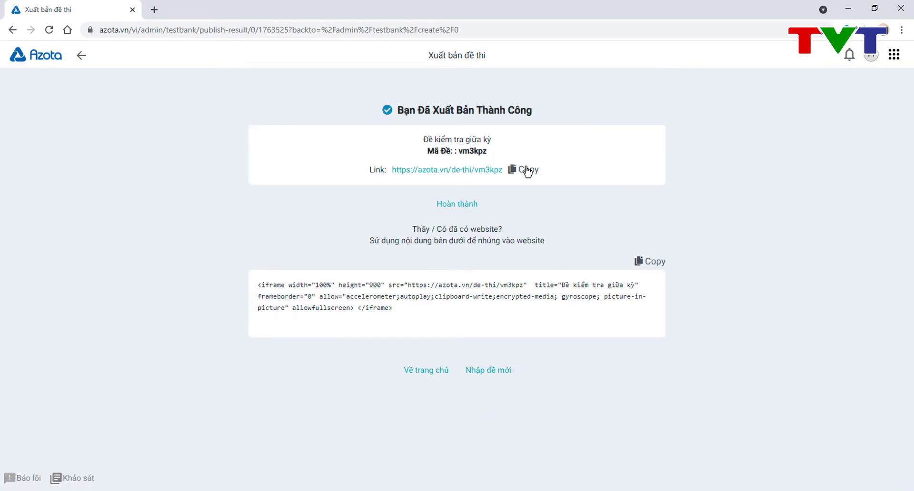
left_click(526, 170)
left_click(526, 170)
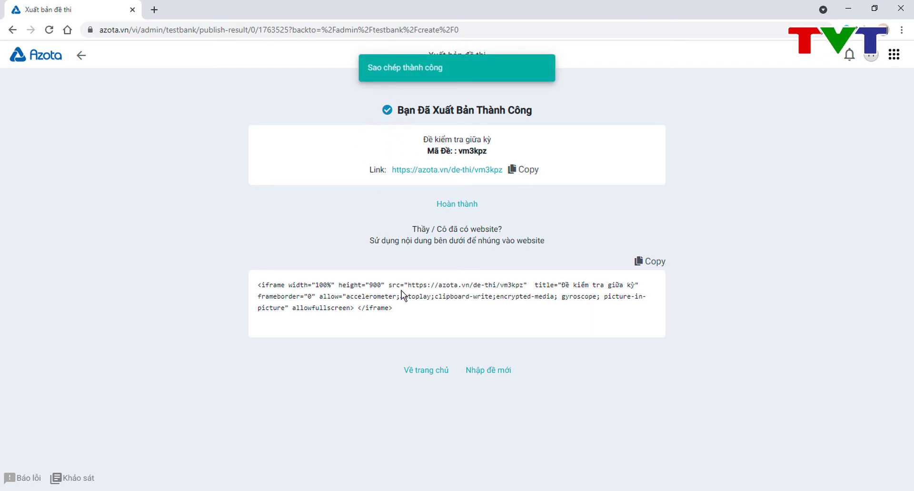
key("ctrl+shift+n")
left_click(258, 28)
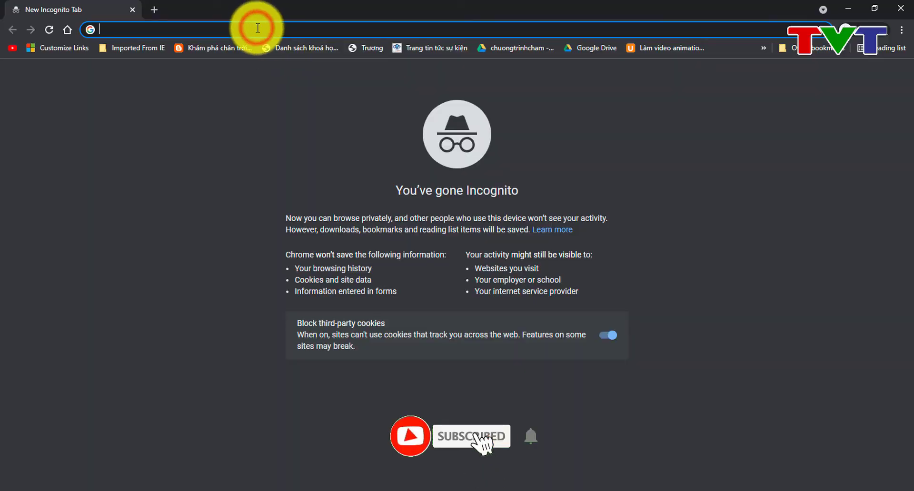
Step: Load the pasted exam link and start the de toan 9.docx test
key("ctrl+v")
key("Return")
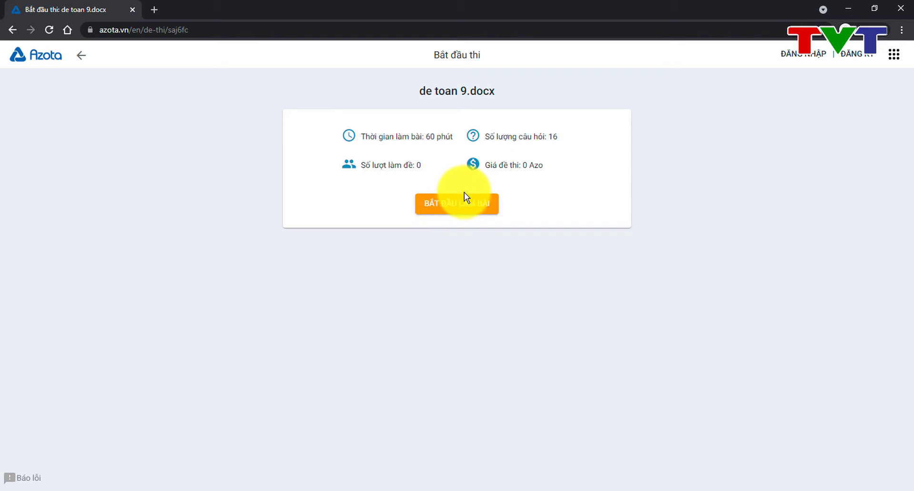
left_click(458, 213)
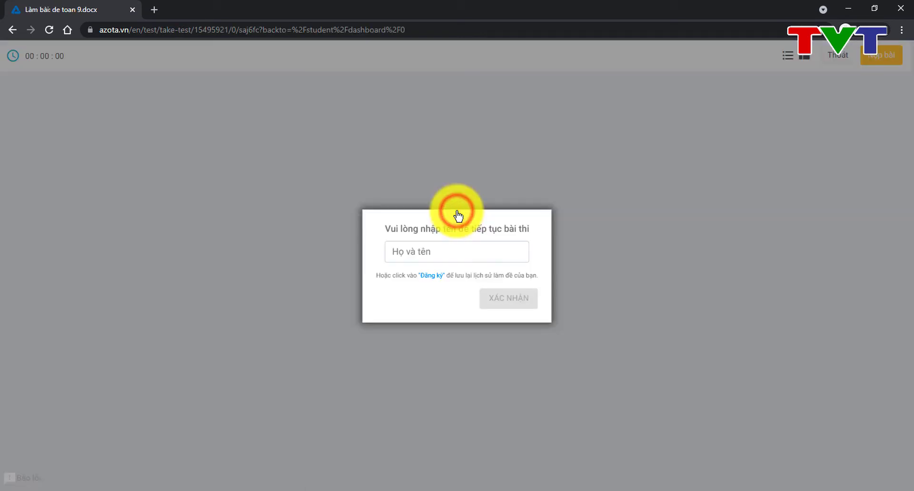
Step: Enter the student's full name in 'Họ và tên' and confirm with XÁC NHẬN
left_click(441, 246)
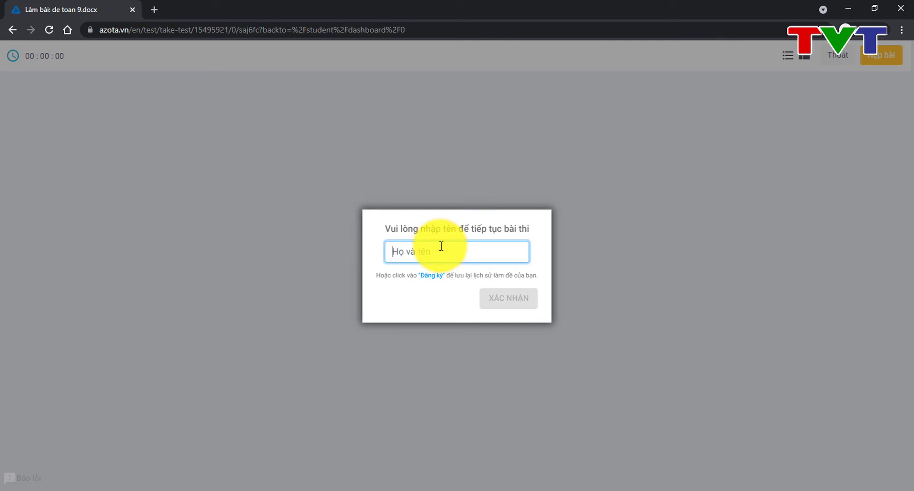
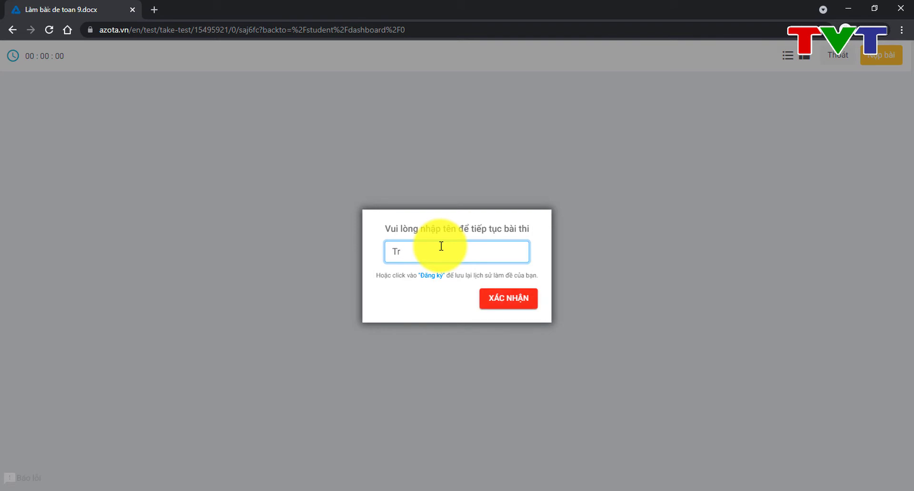
type("Tà")
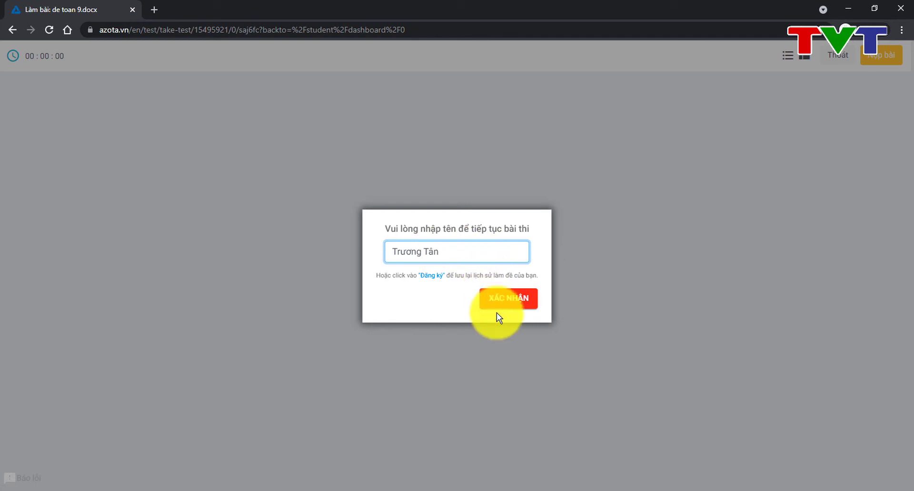
left_click(497, 302)
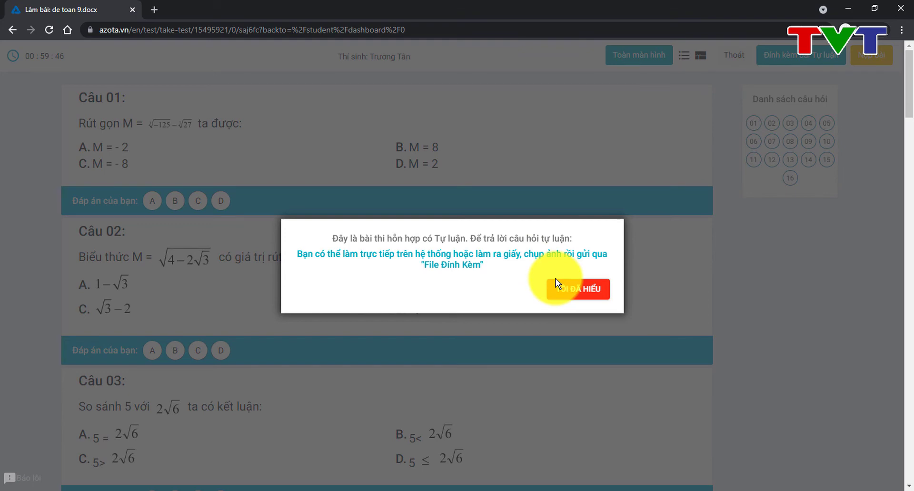
Step: Dismiss the essay and monitoring notices, then answer Câu 01–04 with A, B, C, D
left_click(563, 290)
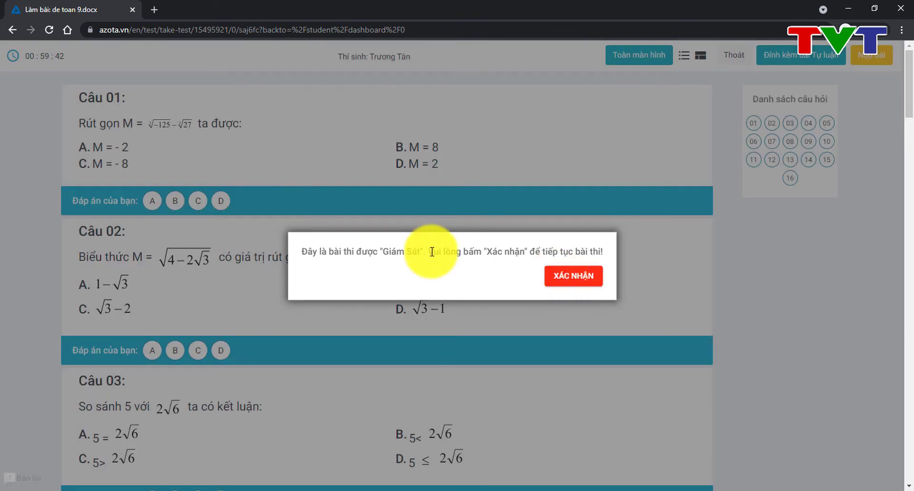
left_click(569, 276)
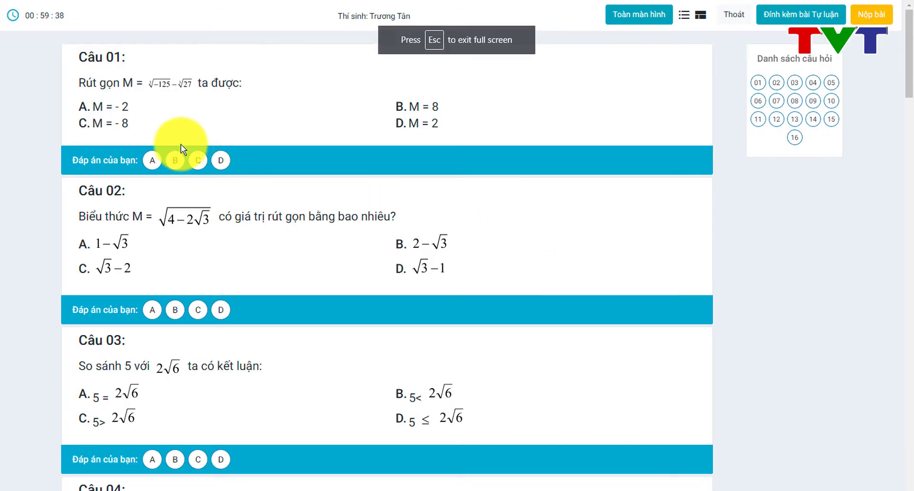
left_click(154, 159)
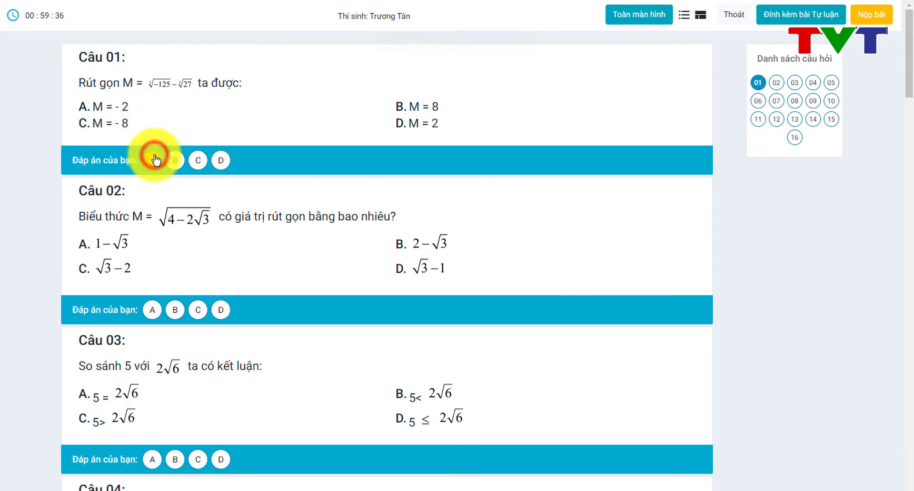
left_click(175, 311)
scroll(176, 314, "down", 3)
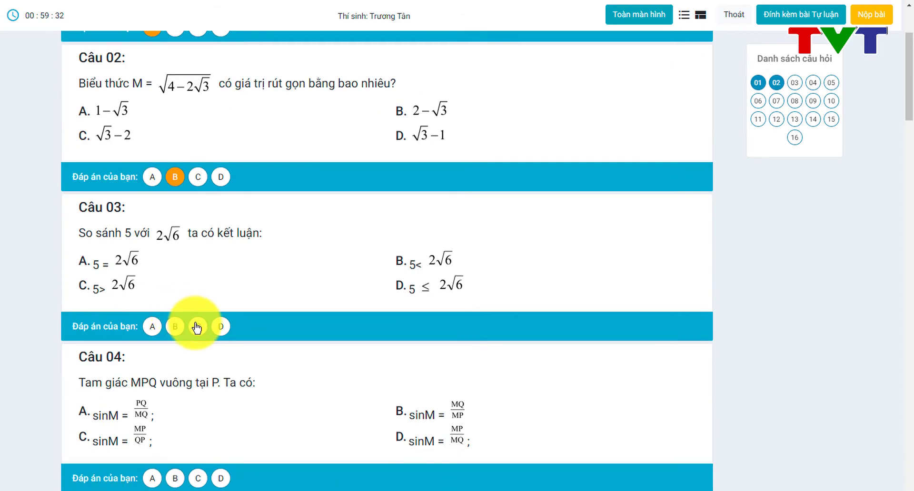
left_click(197, 327)
scroll(195, 323, "down", 4)
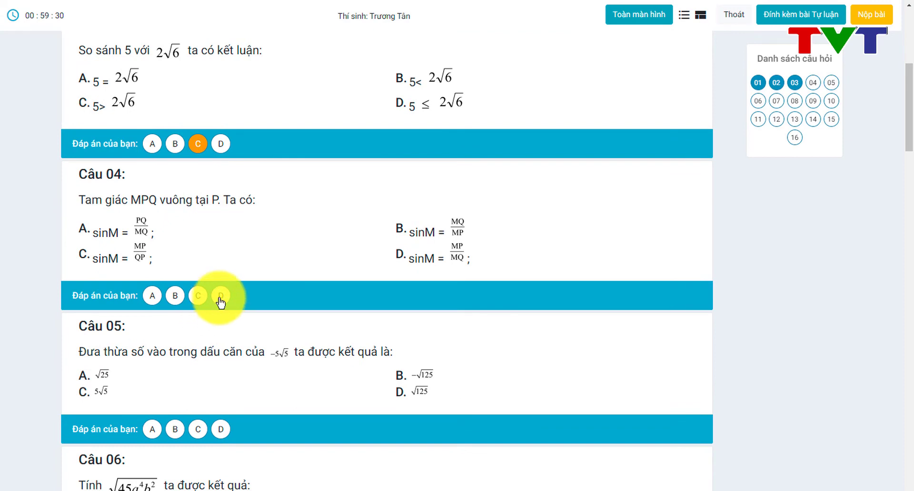
left_click(220, 298)
Step: Answer Câu 05 B, Câu 06 B, Câu 07 C and Câu 08 B
scroll(219, 301, "down", 3)
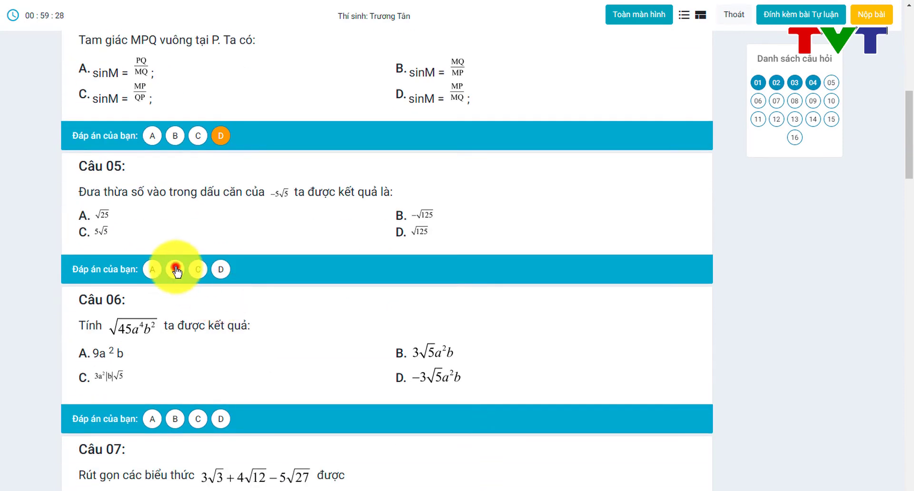
left_click(176, 269)
scroll(175, 259, "down", 4)
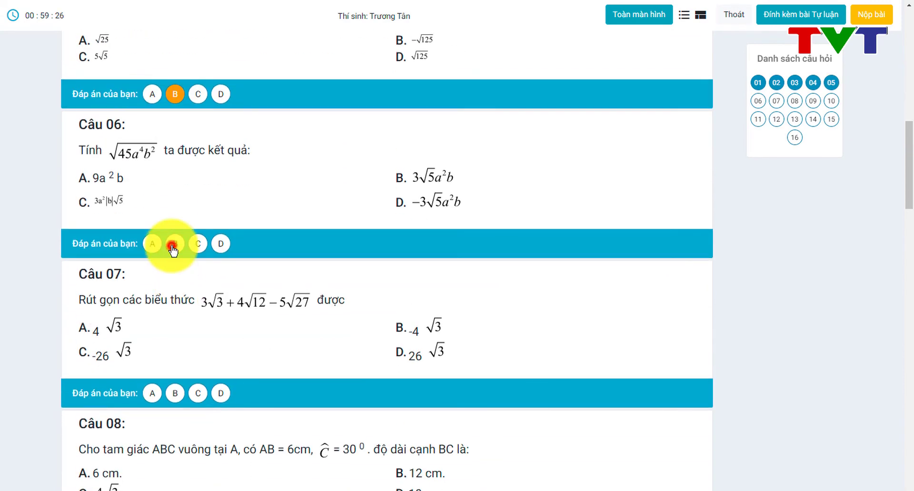
left_click(172, 245)
left_click(182, 393)
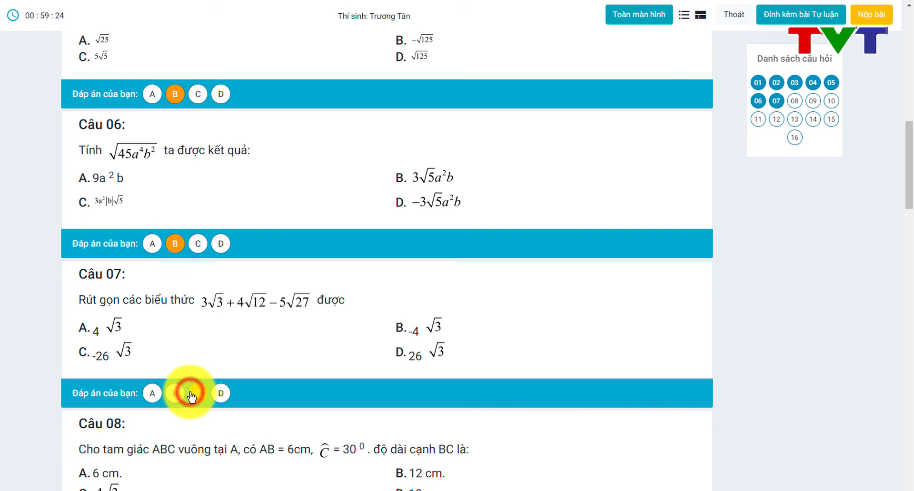
left_click(192, 394)
scroll(185, 371, "down", 4)
left_click(176, 334)
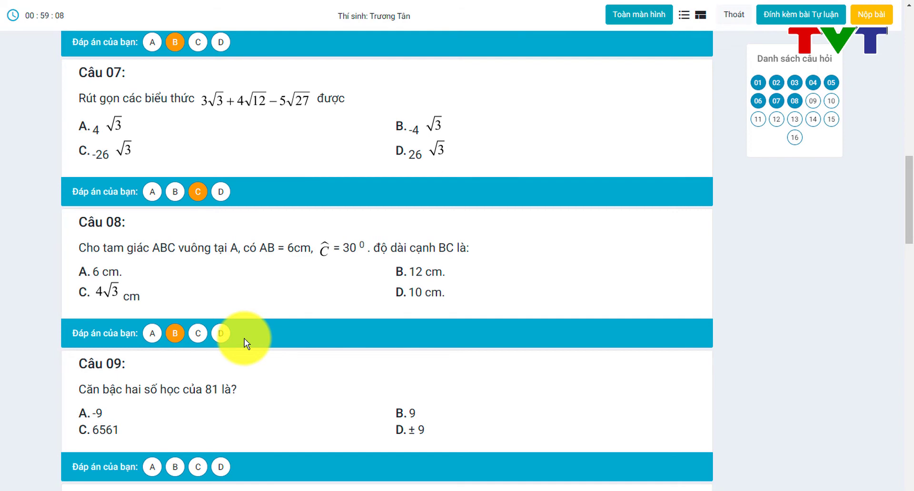
Step: Answer questions 09 to 12 with B, C, B and B
scroll(244, 339, "down", 3)
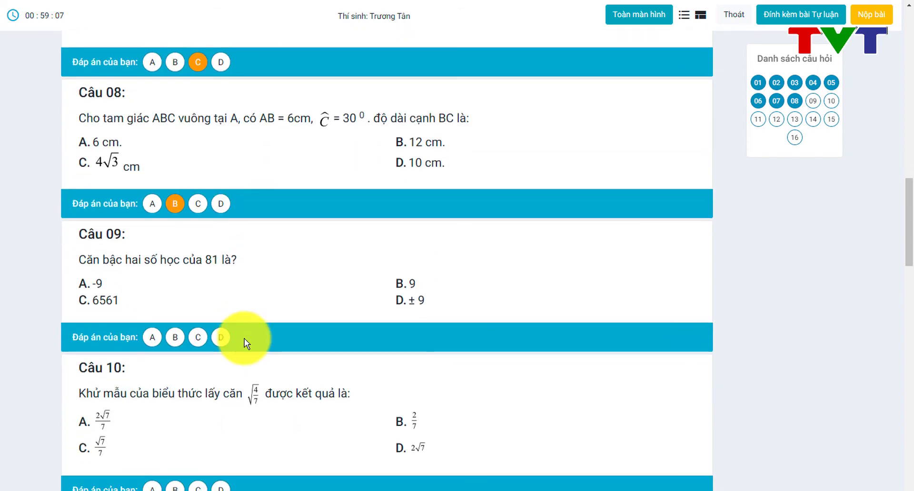
left_click(176, 339)
scroll(179, 343, "down", 4)
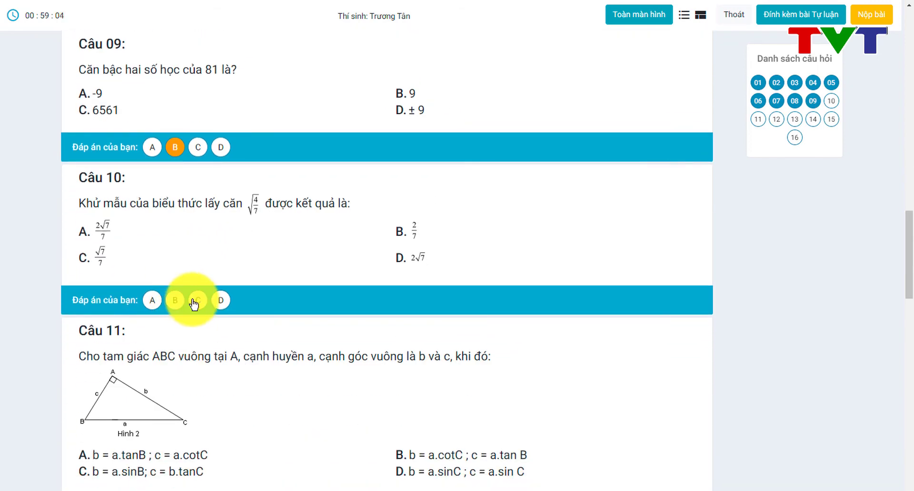
left_click(196, 301)
scroll(190, 299, "down", 5)
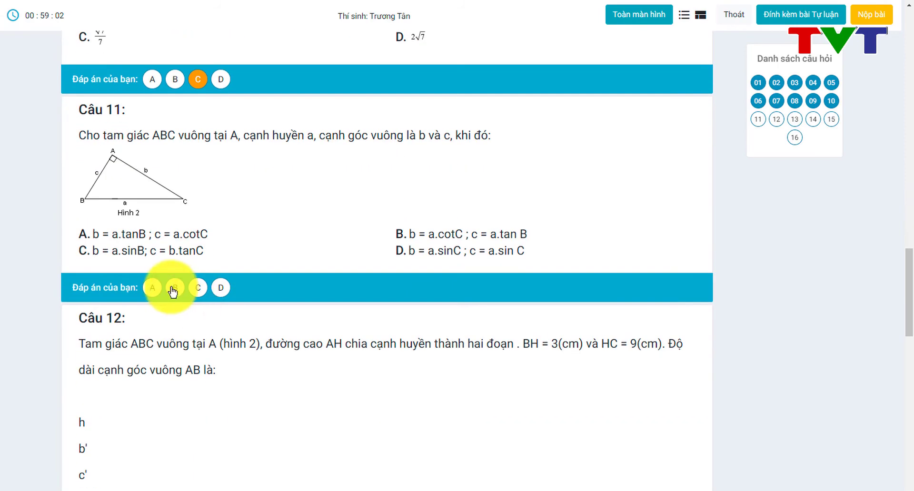
left_click(173, 288)
scroll(172, 291, "down", 10)
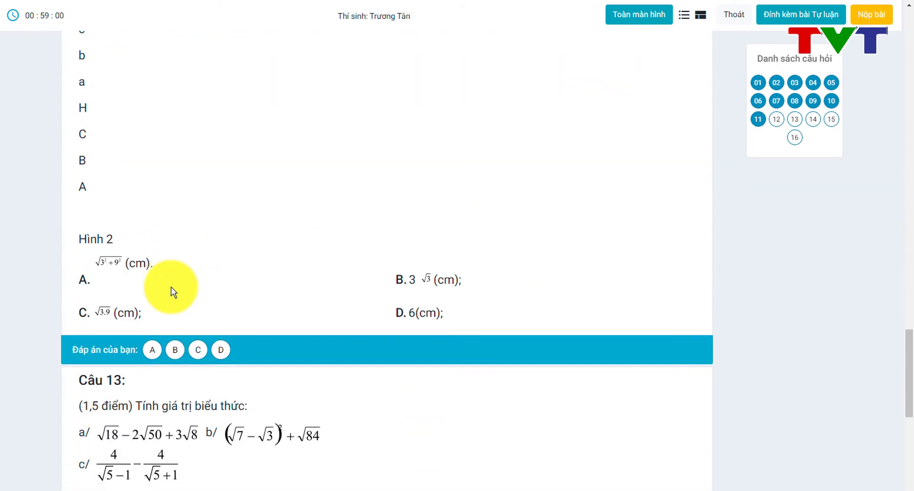
scroll(170, 287, "down", 6)
scroll(171, 287, "up", 14)
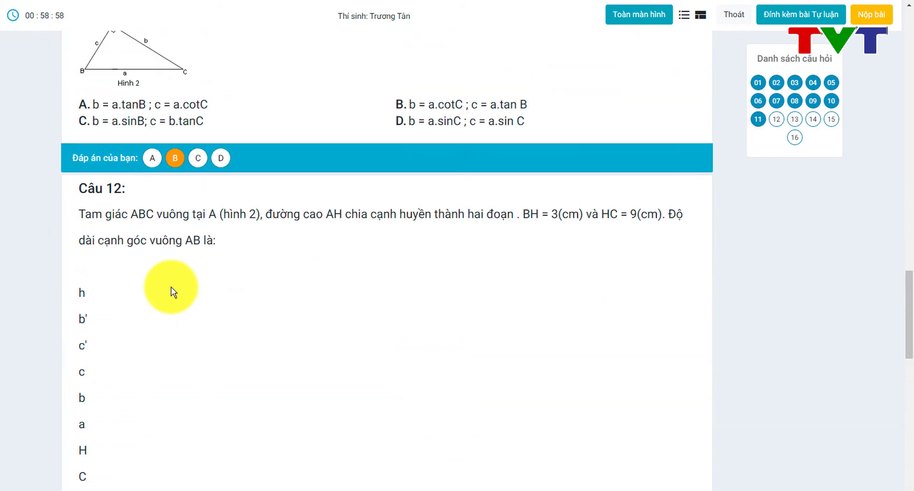
scroll(171, 287, "down", 6)
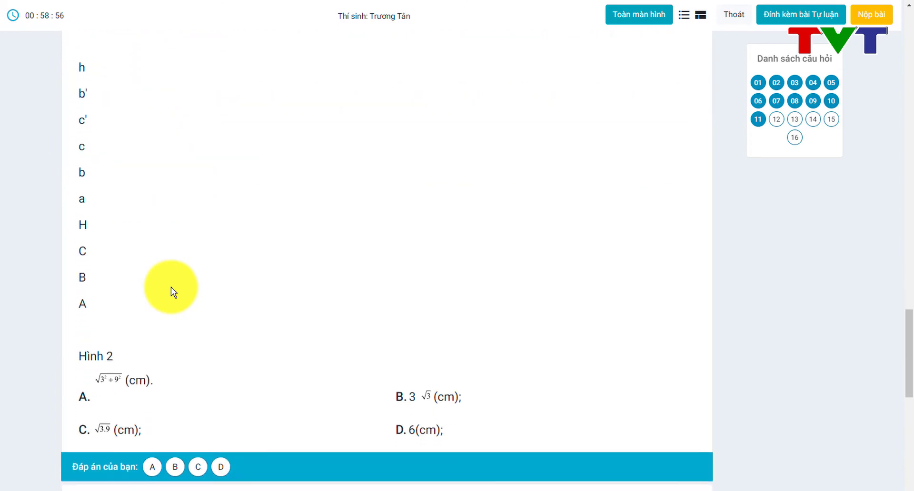
scroll(170, 287, "down", 2)
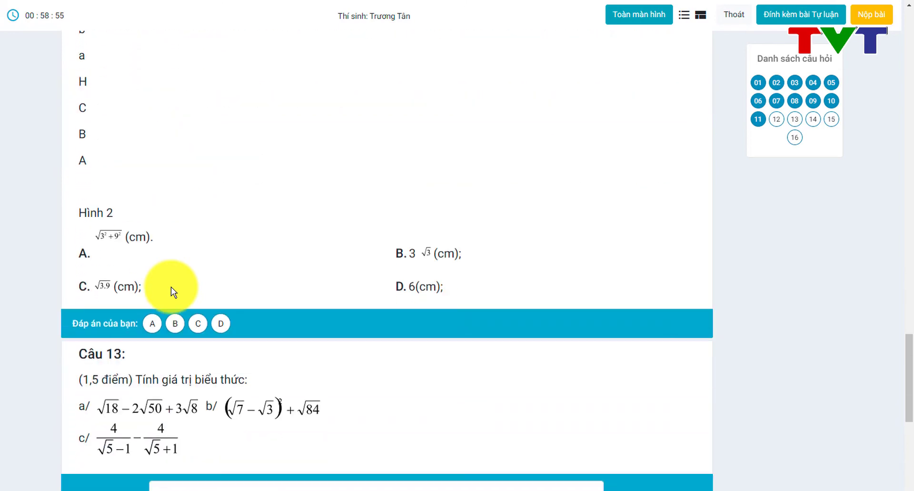
left_click(176, 325)
scroll(178, 328, "down", 3)
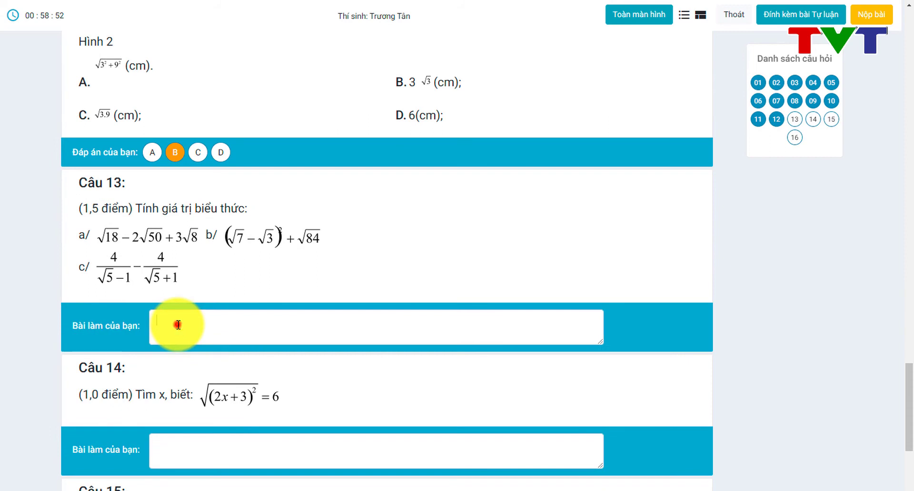
Step: Type short answers into the 'Bài làm của bạn' boxes for Câu 13 to 16
left_click(177, 325)
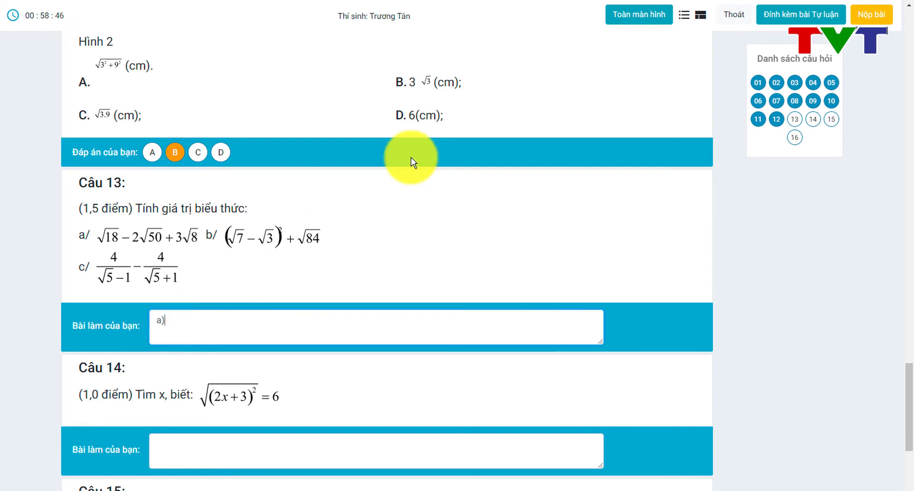
scroll(369, 316, "down", 2)
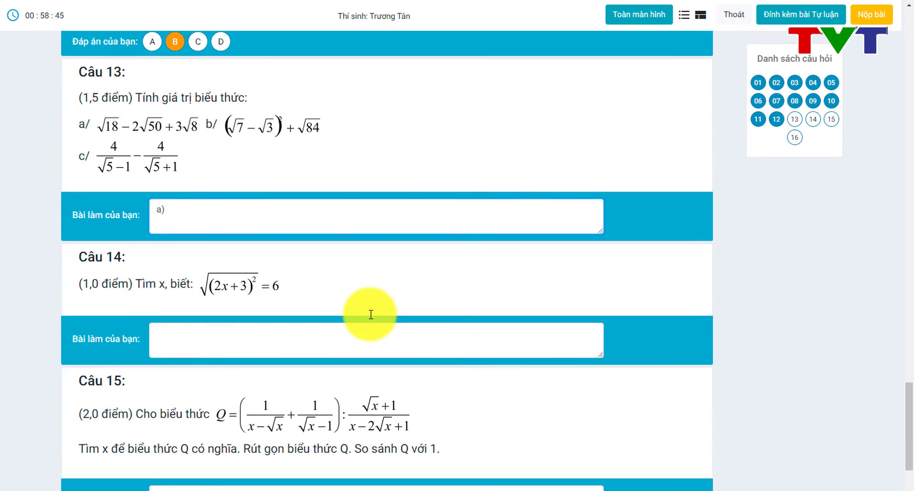
left_click(266, 342)
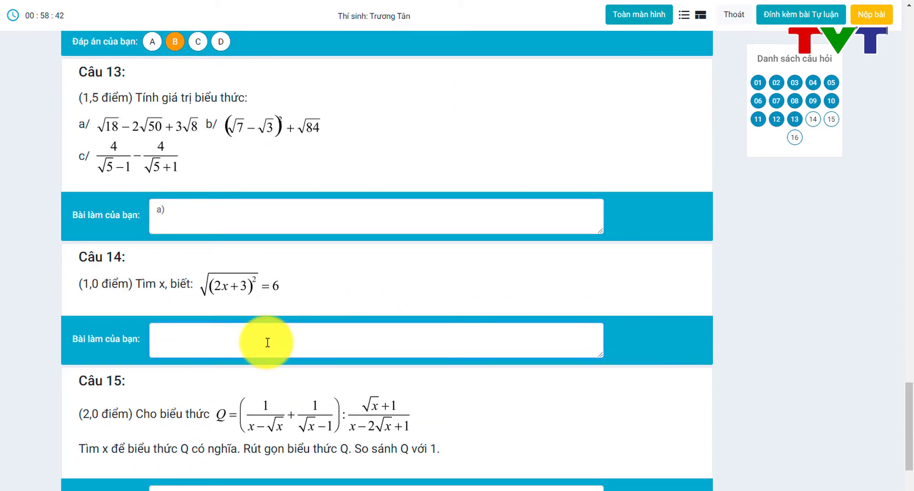
scroll(267, 342, "down", 4)
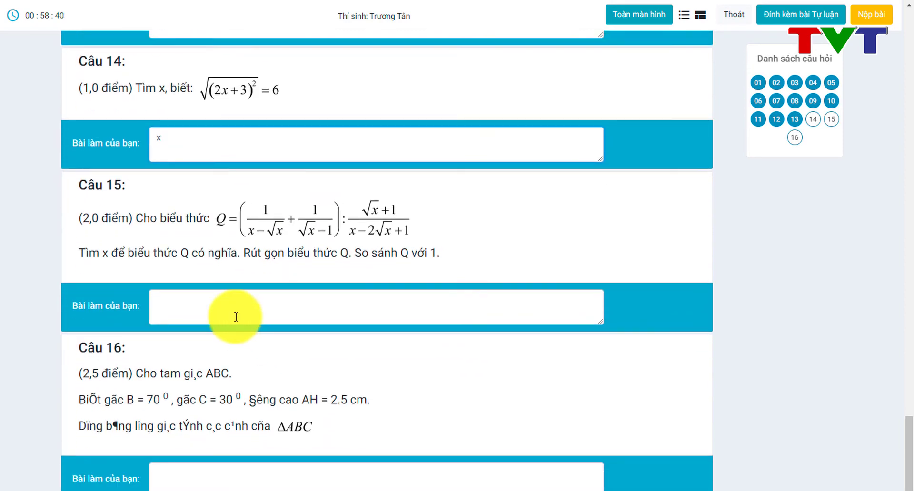
left_click(236, 316)
type("c")
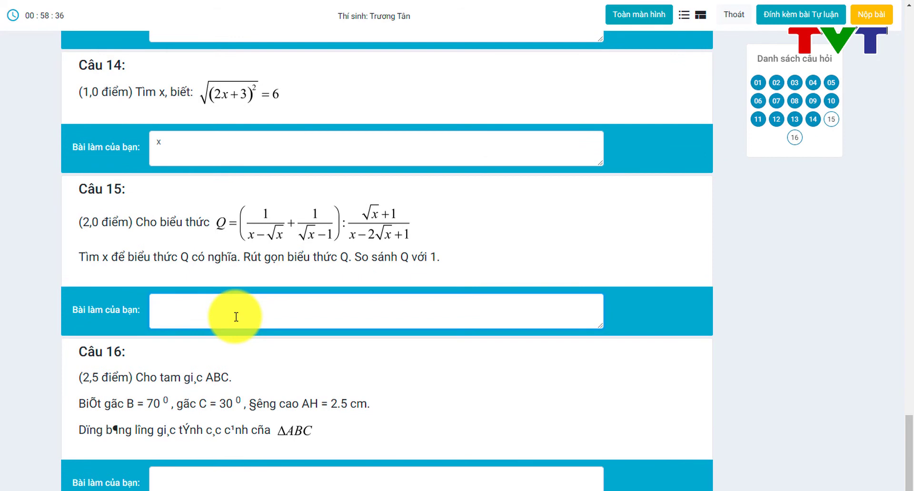
type("Chứng minh")
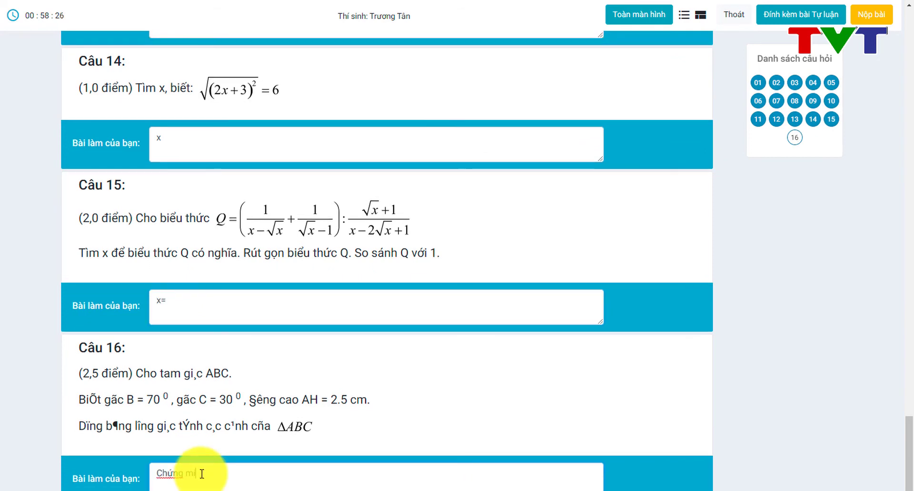
scroll(202, 474, "up", 5)
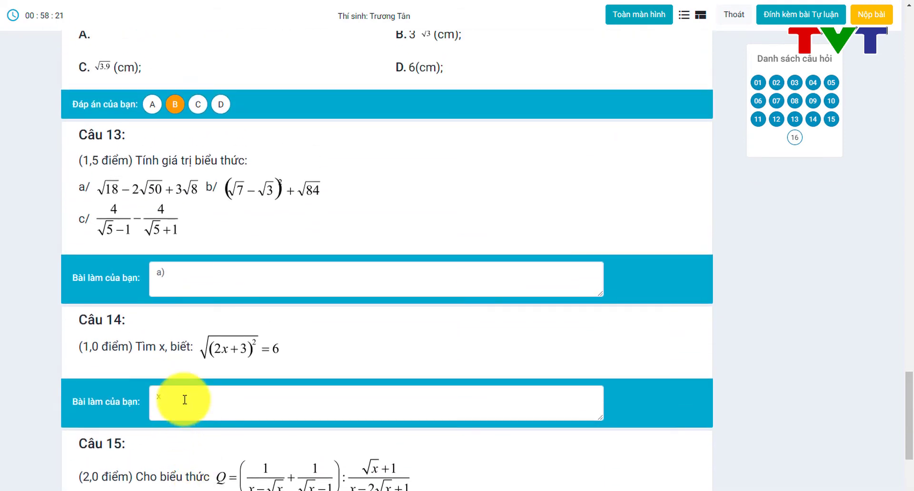
left_click(180, 401)
type("=")
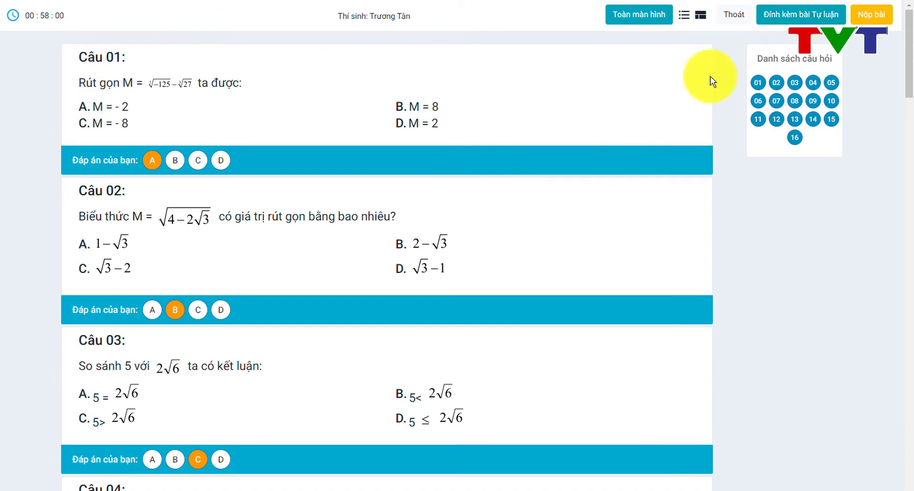
Step: Upload bai tap 1.jpg from Downloads as the attached essay work
left_click(788, 19)
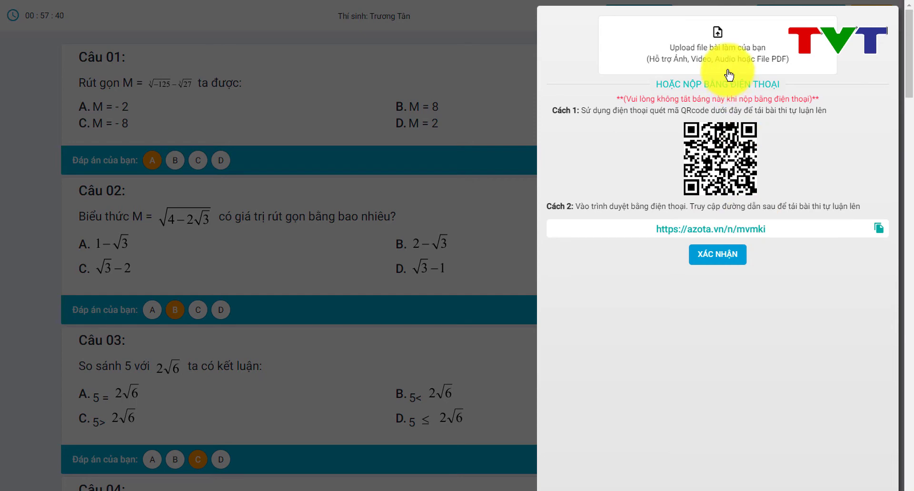
left_click(724, 50)
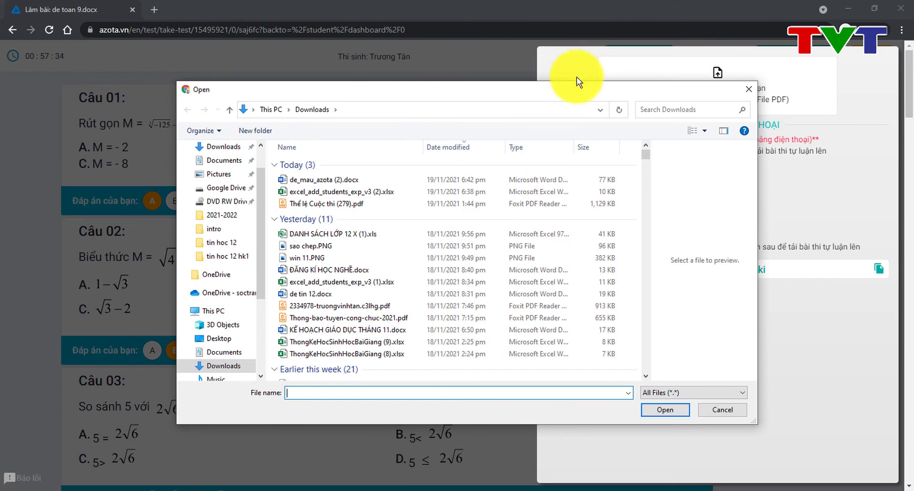
left_click_drag(573, 87, 455, 103)
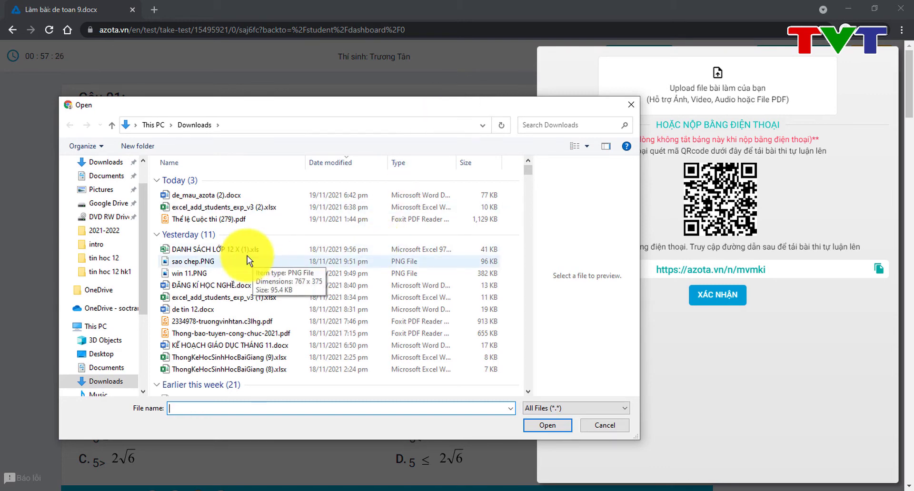
scroll(210, 288, "down", 2)
scroll(210, 288, "down", 1)
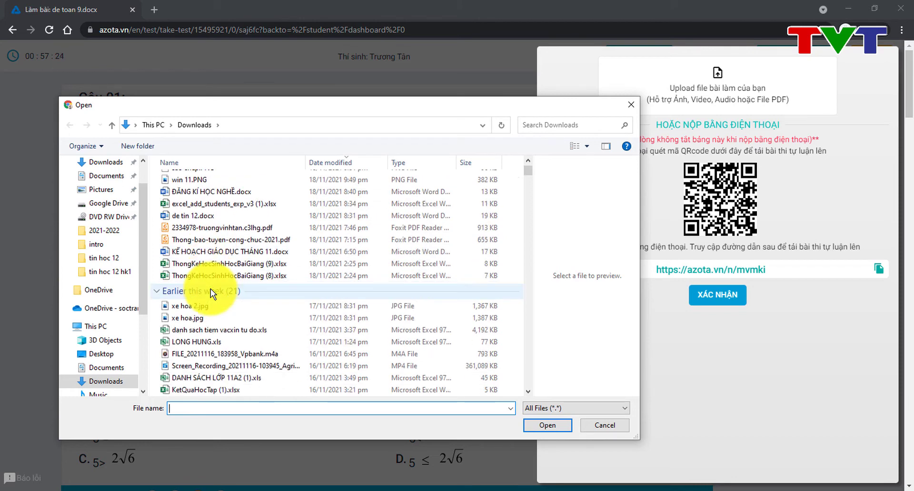
scroll(211, 288, "down", 1)
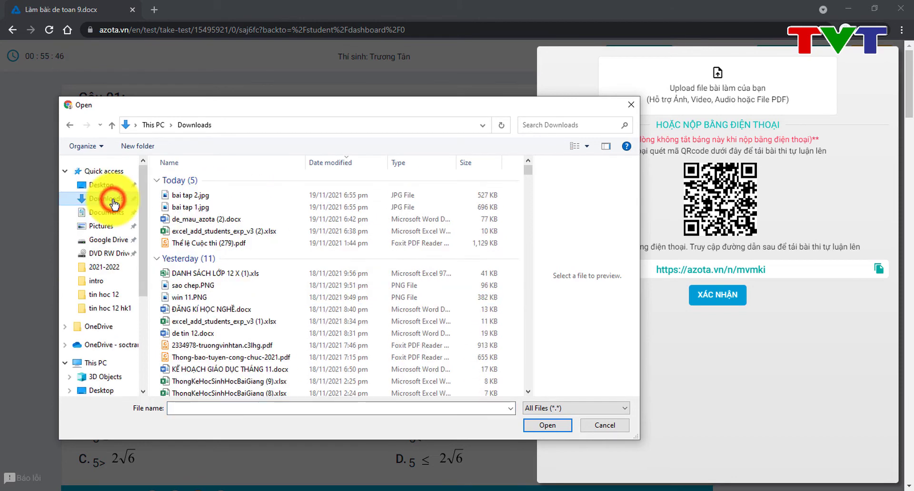
left_click(188, 206)
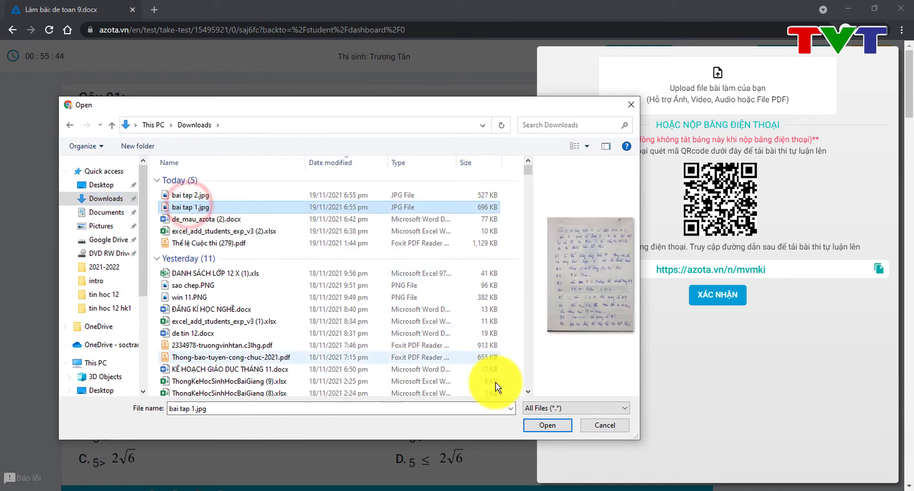
left_click(536, 426)
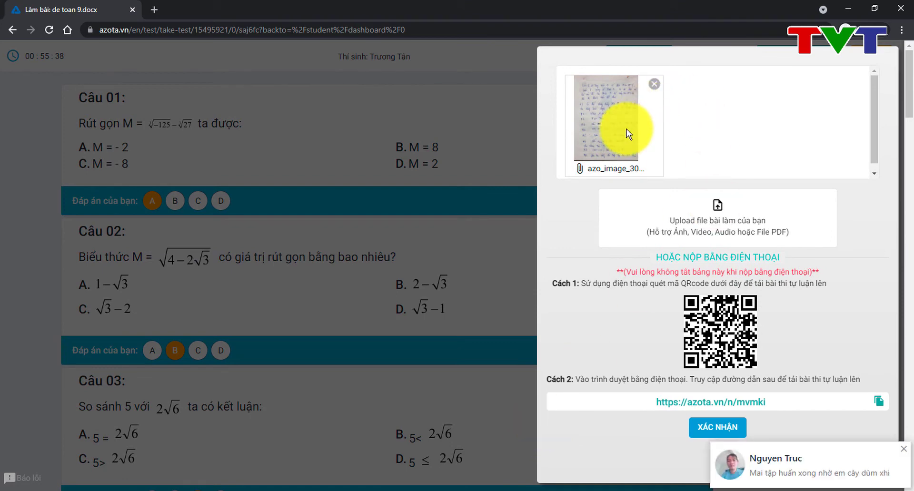
left_click(714, 206)
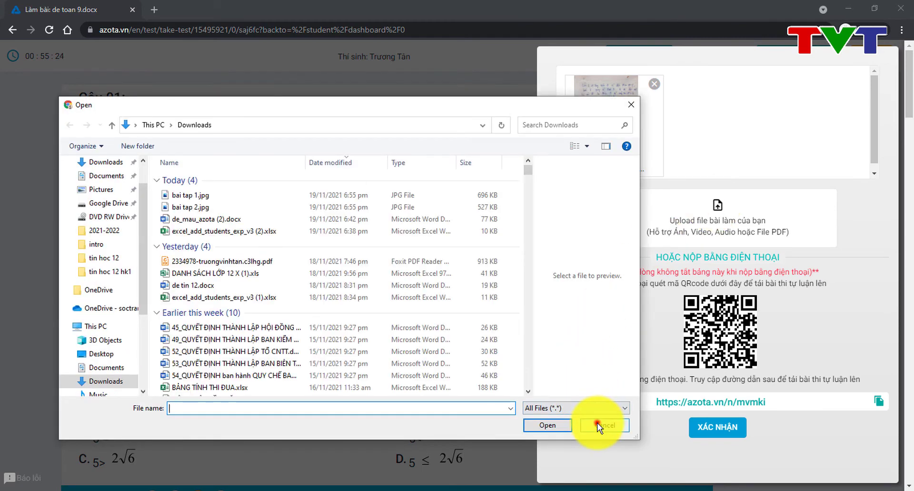
left_click(597, 423)
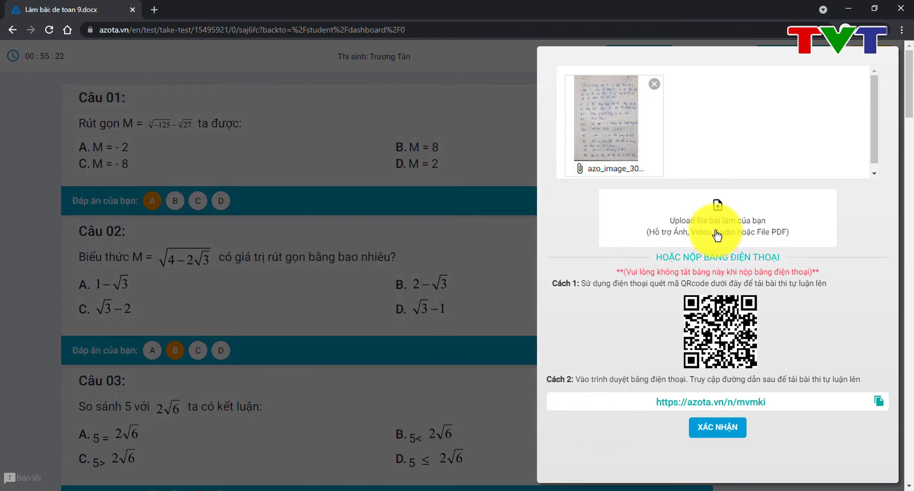
Step: Confirm the attached essay photo, then submit the exam with Nộp bài and HOÀN THÀNH
left_click(717, 429)
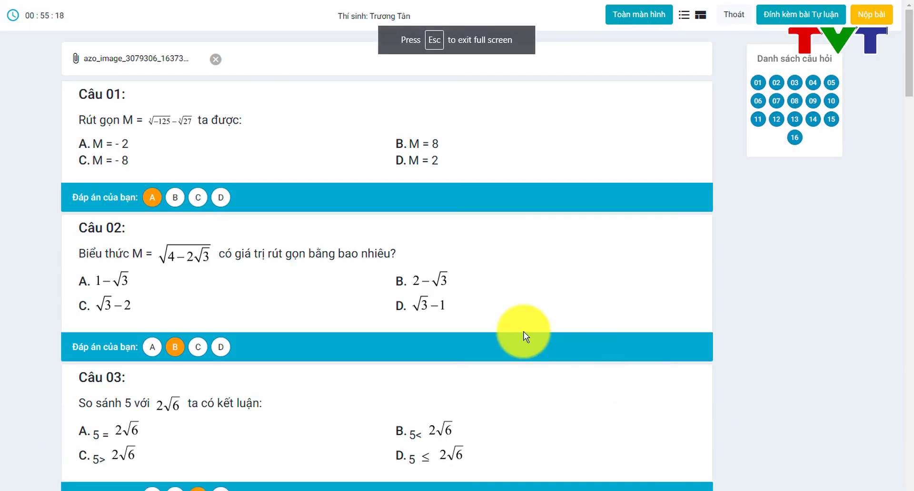
scroll(561, 244, "down", 20)
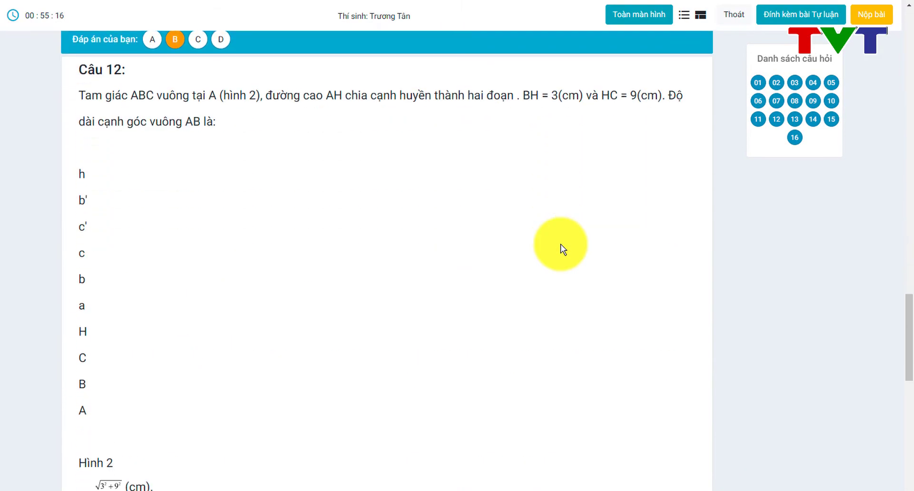
scroll(561, 244, "up", 20)
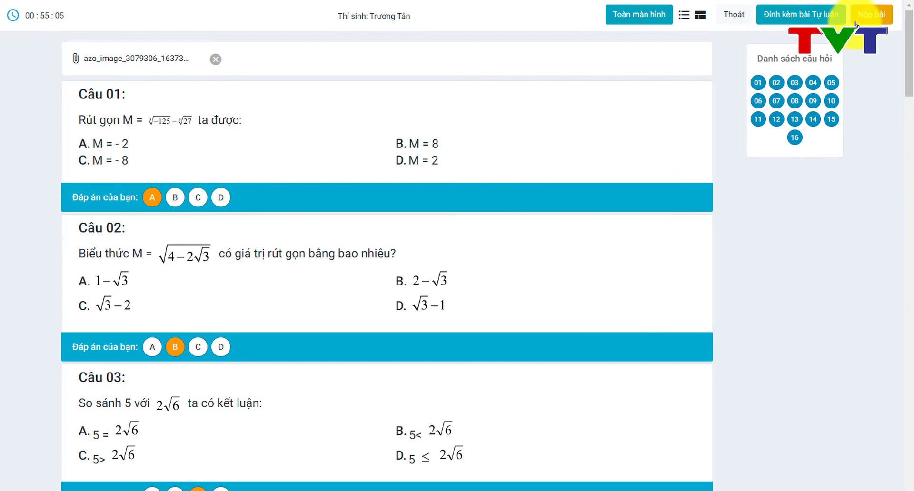
left_click(856, 24)
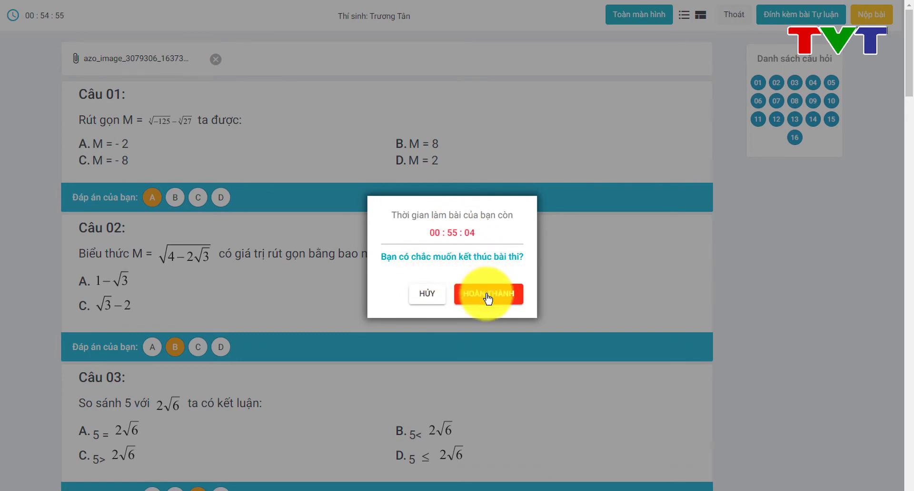
left_click(488, 299)
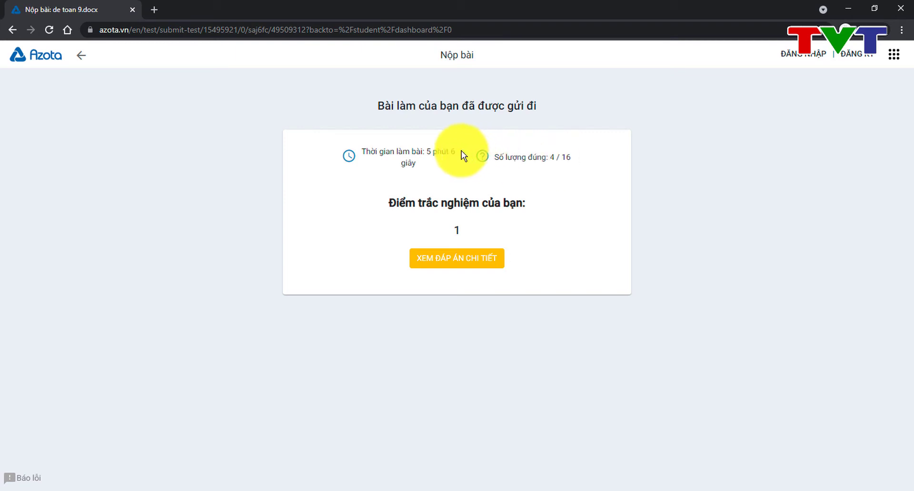
Step: Review the submitted answers, then preview the first exam in the teacher's collection
left_click(461, 262)
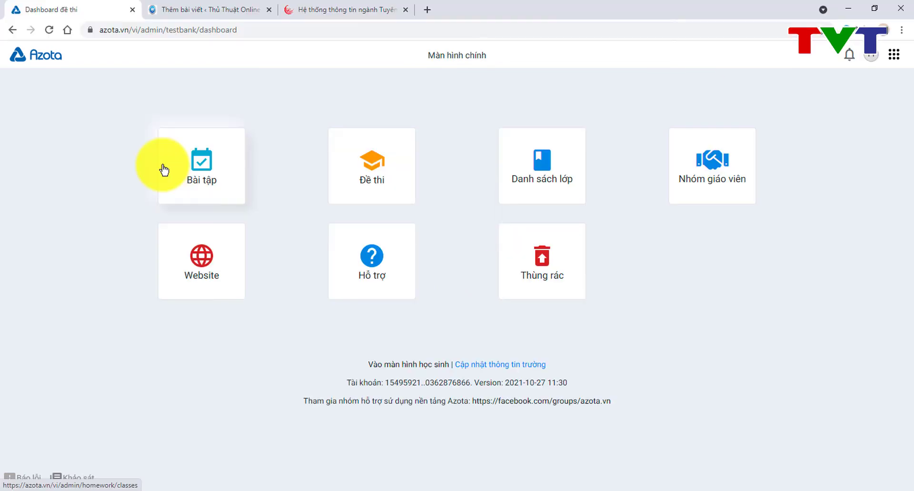
left_click(377, 192)
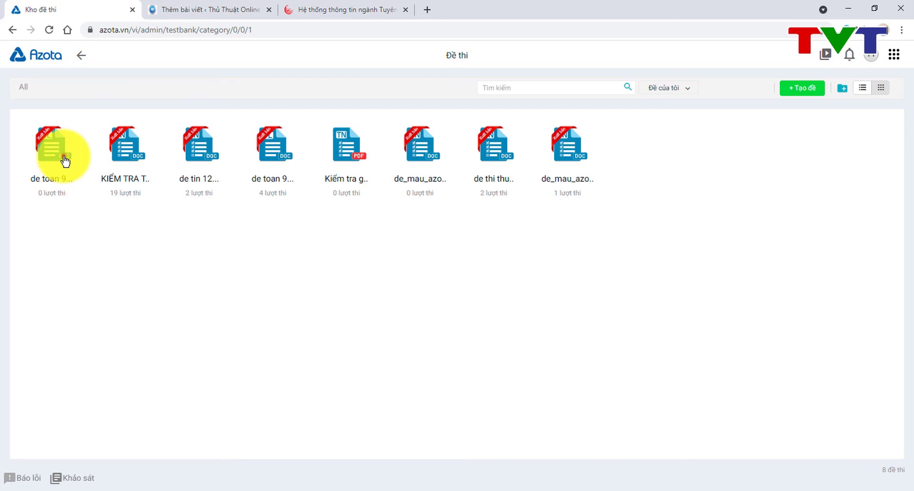
left_click(66, 162)
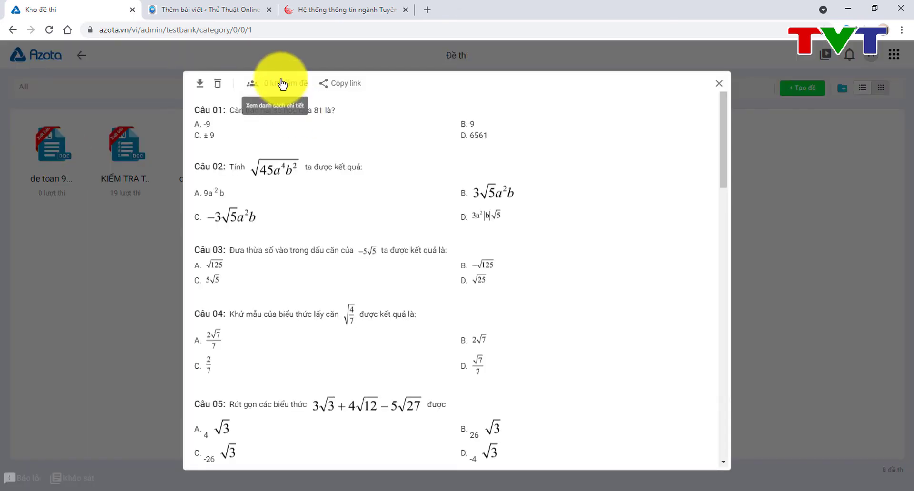
Step: Reopen de toan 9.docx, view its submissions list, and open it in the editor
left_click(719, 87)
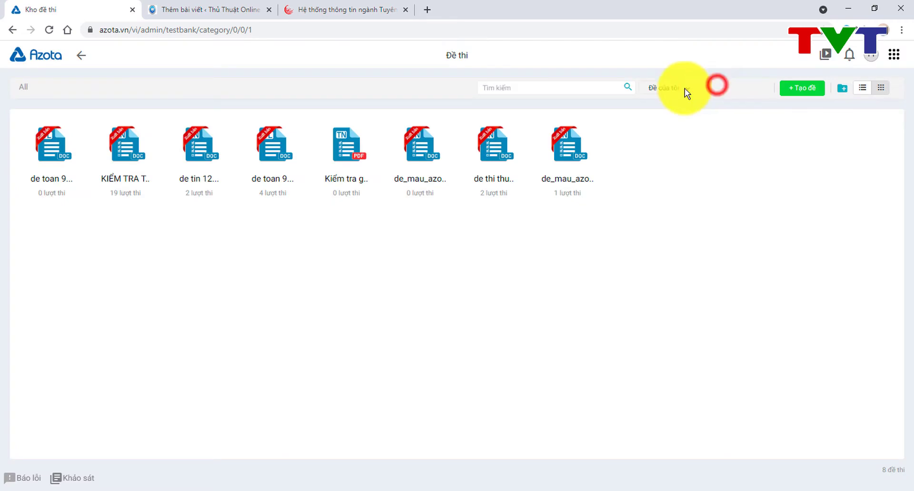
left_click(48, 153)
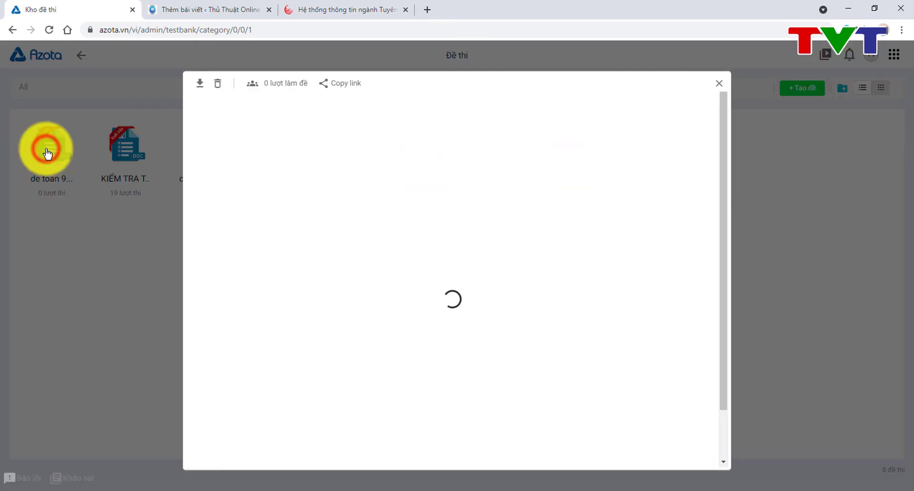
left_click(285, 88)
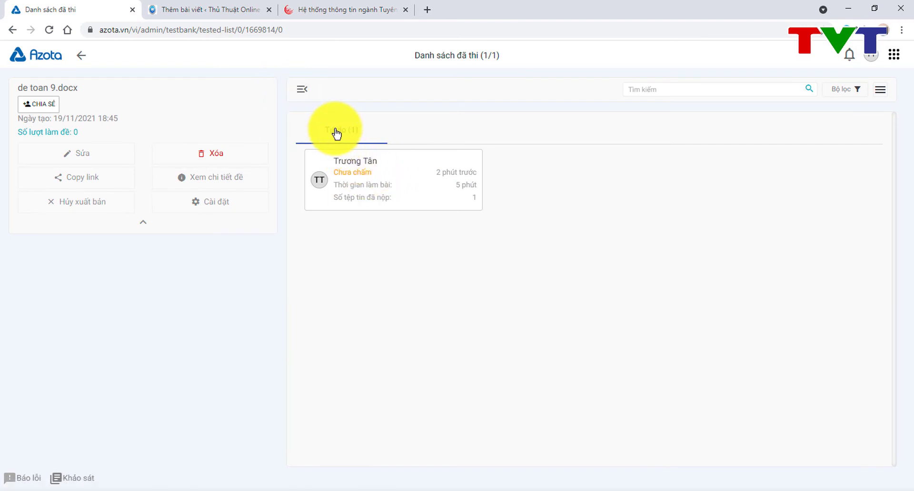
left_click(114, 157)
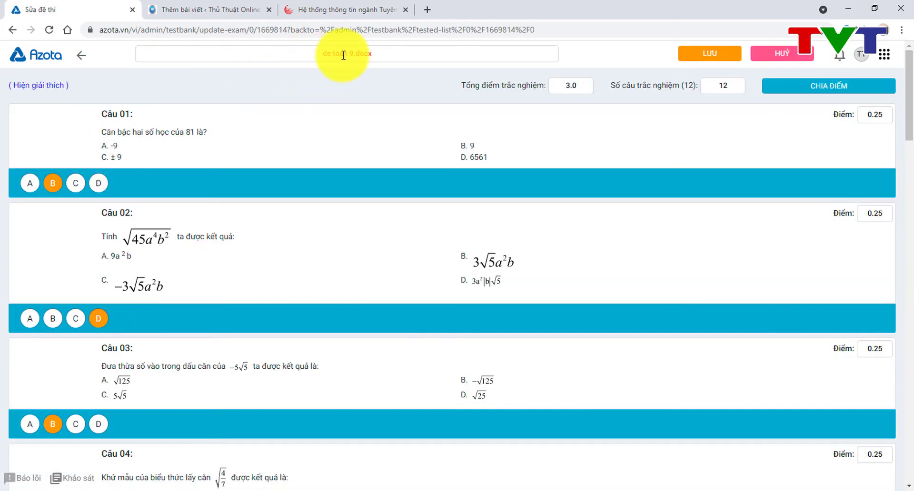
Step: Rename de toan 9.docx to 'Kiểm tra giữa kỳ', save, and go back to submissions
triple_click(343, 55)
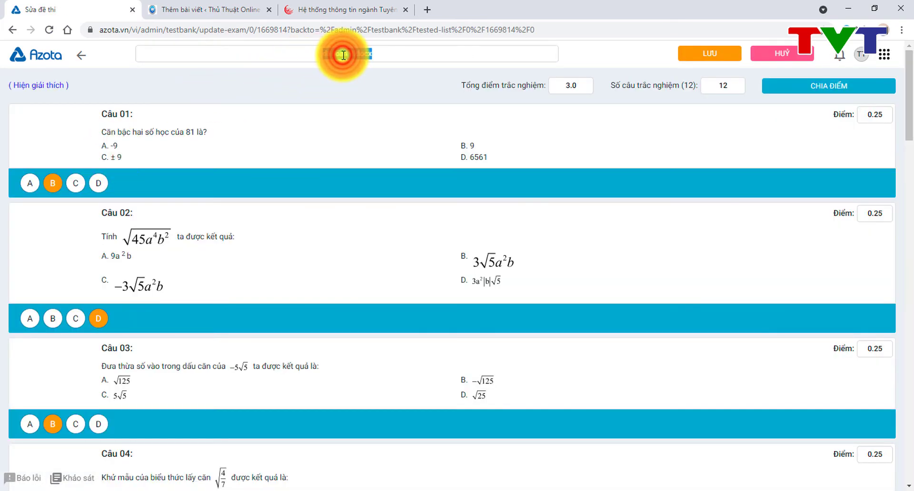
key("BackSpace")
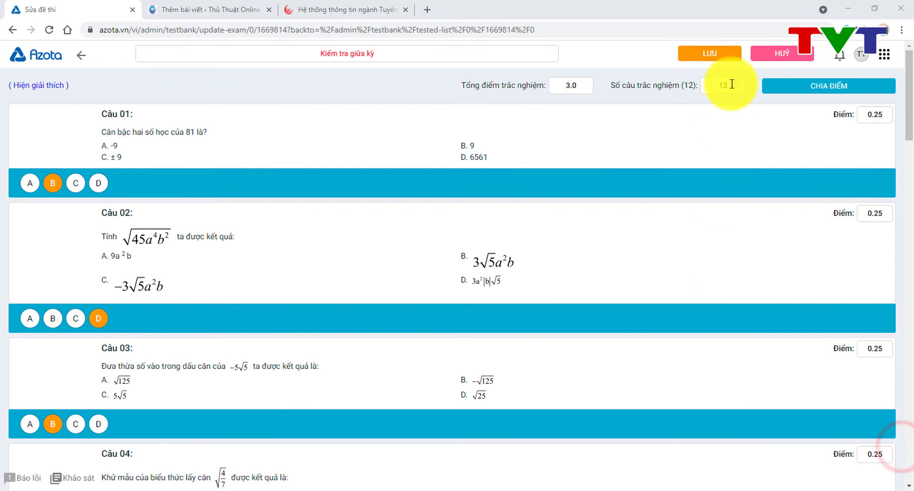
left_click(731, 55)
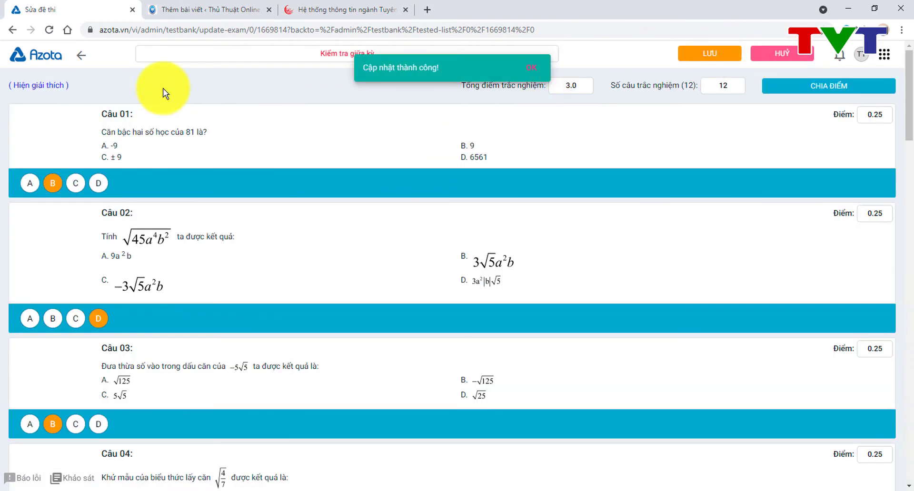
left_click(81, 55)
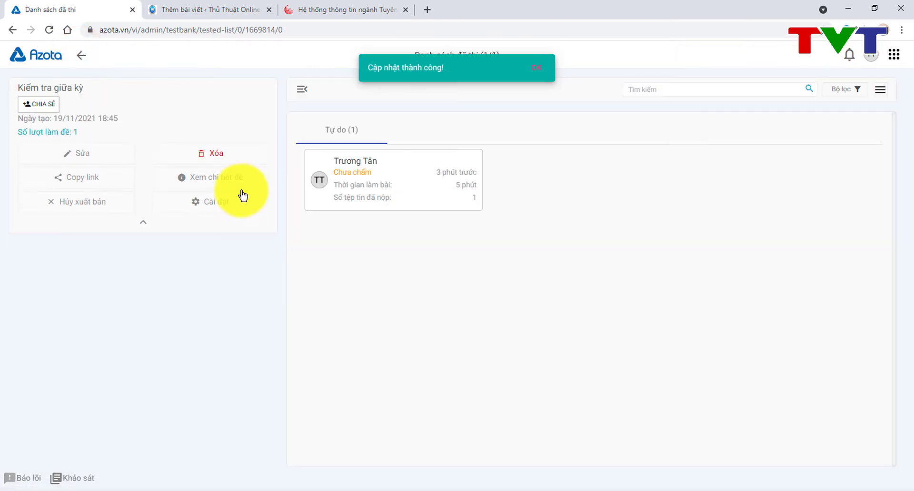
Step: Open the student's submission and review the Trắc nghiệm results, scored 1 with 4/16 correct
left_click(404, 176)
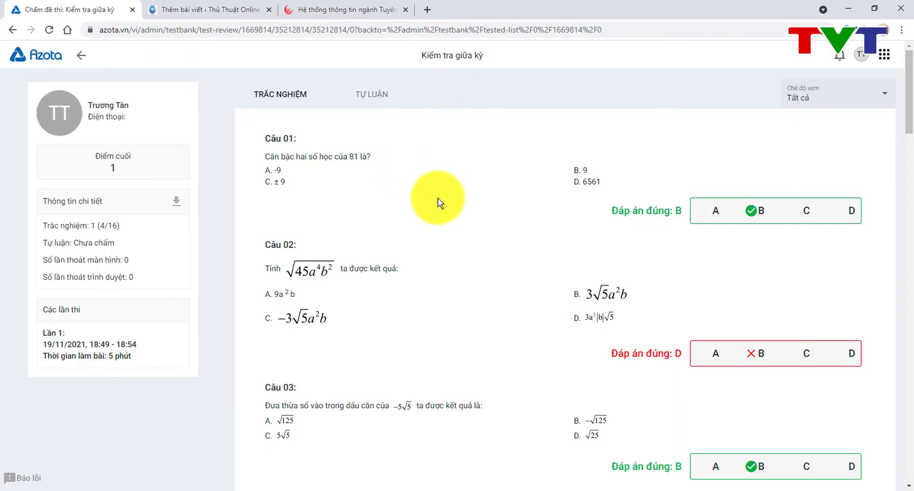
scroll(469, 251, "down", 5)
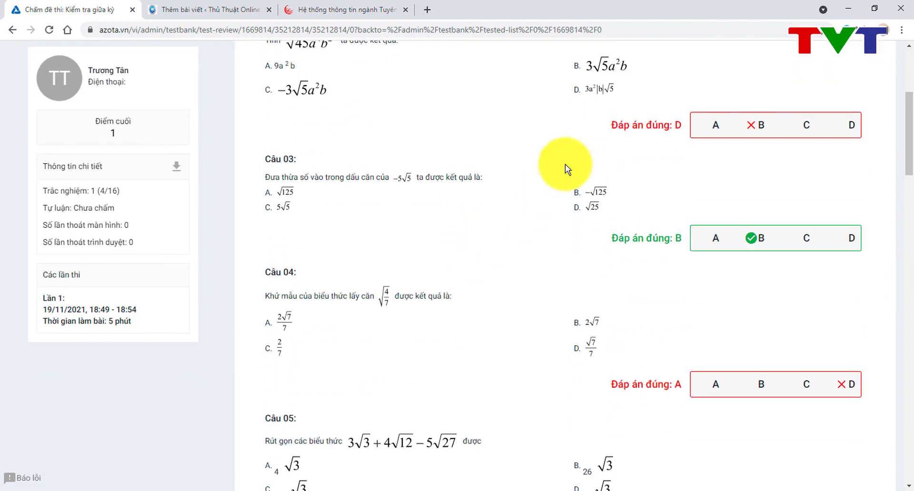
scroll(622, 117, "up", 3)
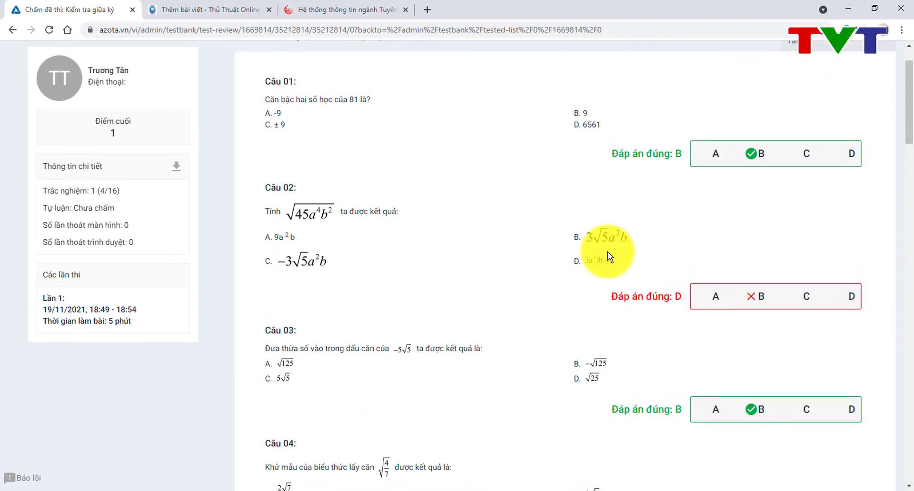
scroll(605, 257, "down", 2)
scroll(602, 261, "down", 18)
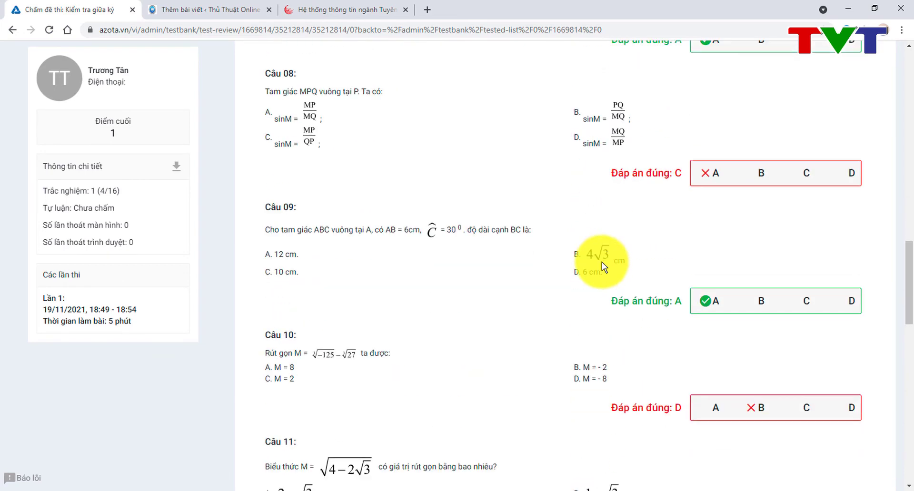
scroll(602, 262, "down", 15)
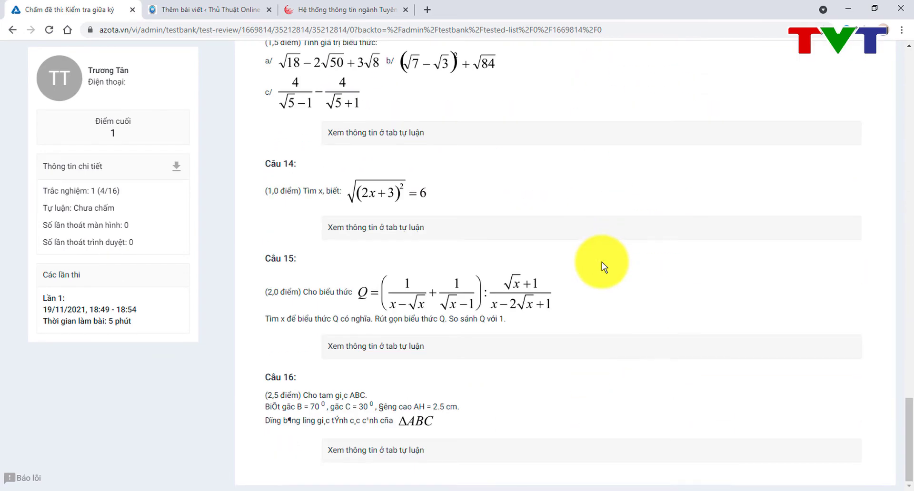
scroll(602, 262, "up", 5)
scroll(602, 262, "down", 3)
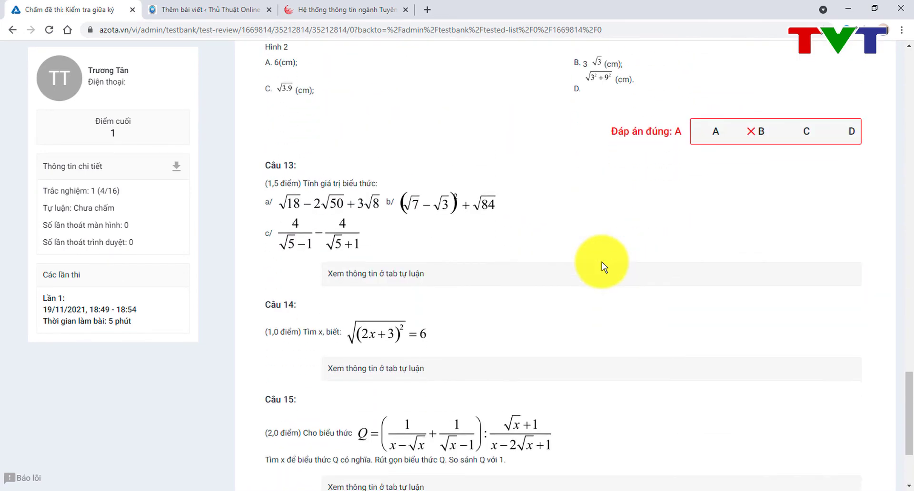
scroll(602, 262, "down", 2)
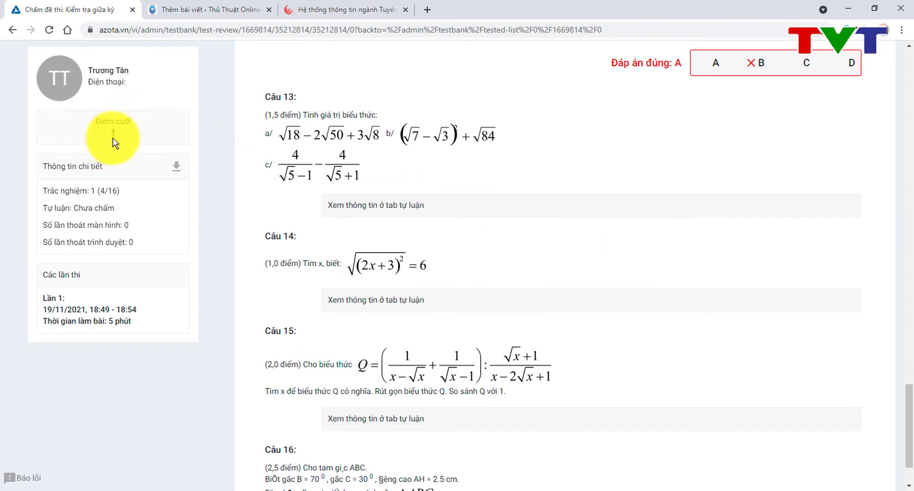
scroll(425, 176, "down", 2)
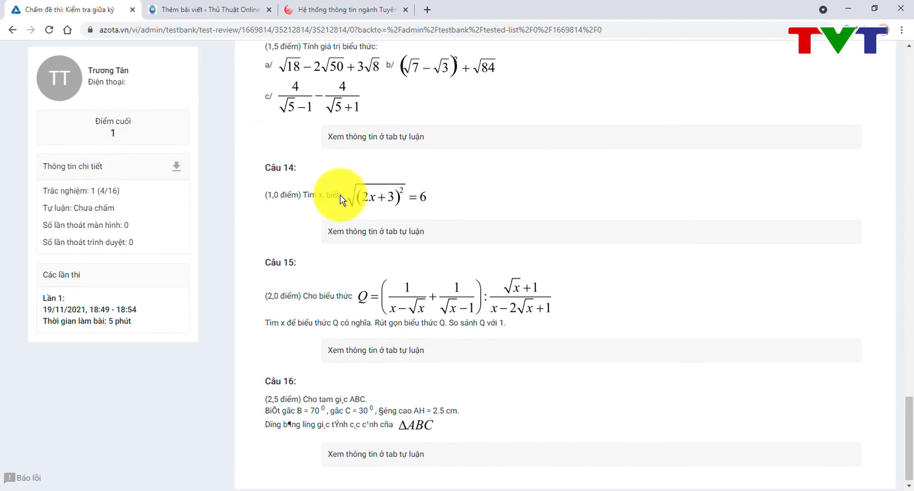
scroll(416, 195, "up", 20)
scroll(415, 196, "up", 8)
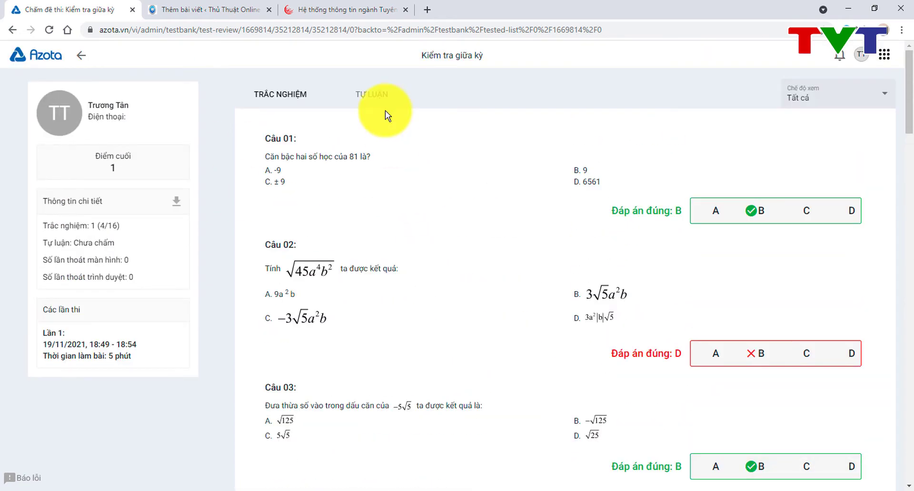
Step: Switch to the Tự luận tab and give Câu 13 a score of 1
left_click(379, 92)
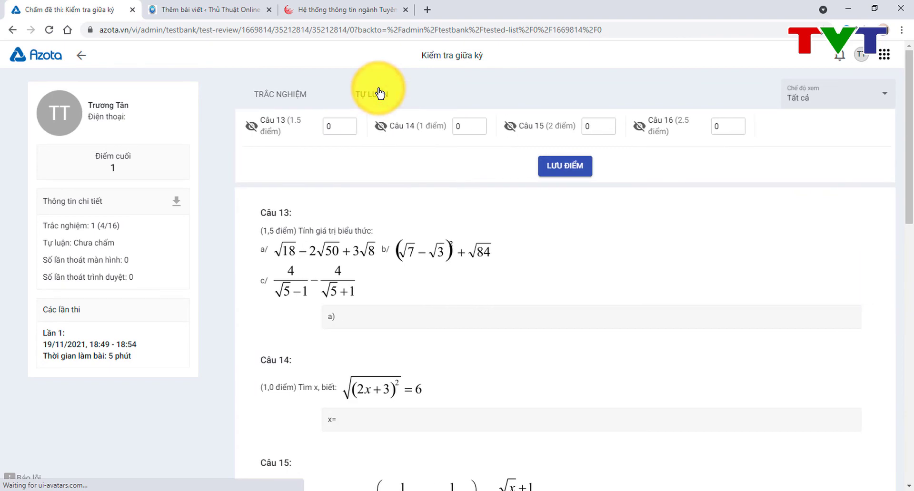
scroll(421, 209, "down", 3)
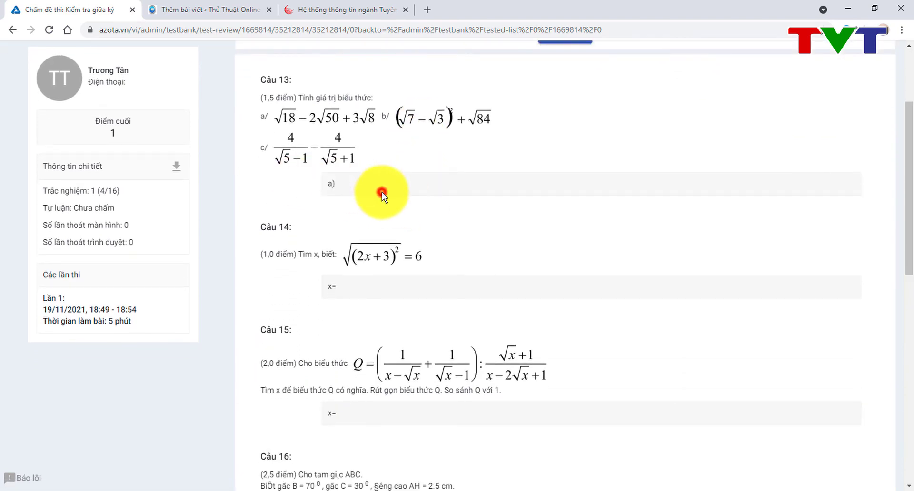
scroll(382, 193, "up", 3)
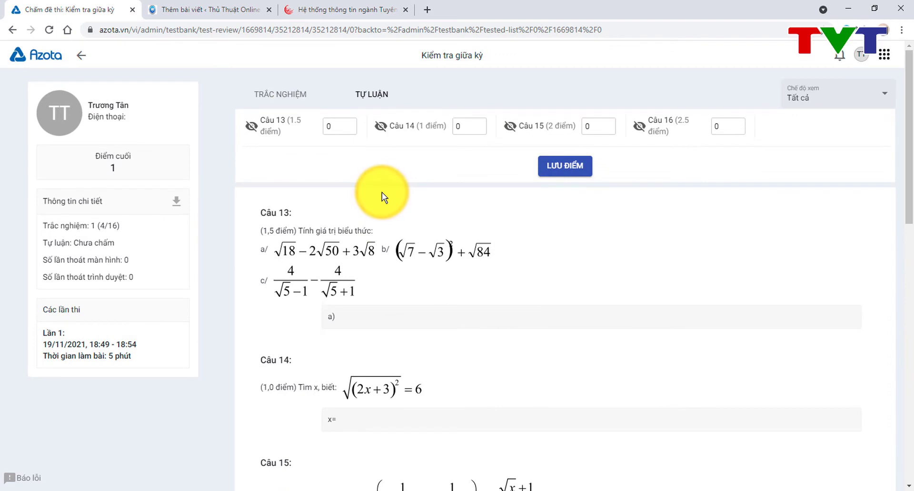
left_click(334, 125)
left_click(350, 124)
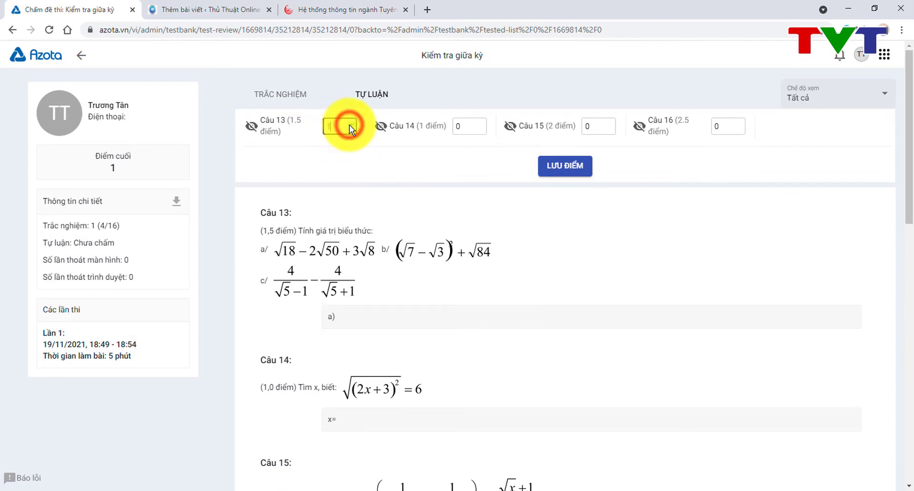
Step: Scroll down to view the student's uploaded handwritten answer photo
scroll(427, 196, "down", 1)
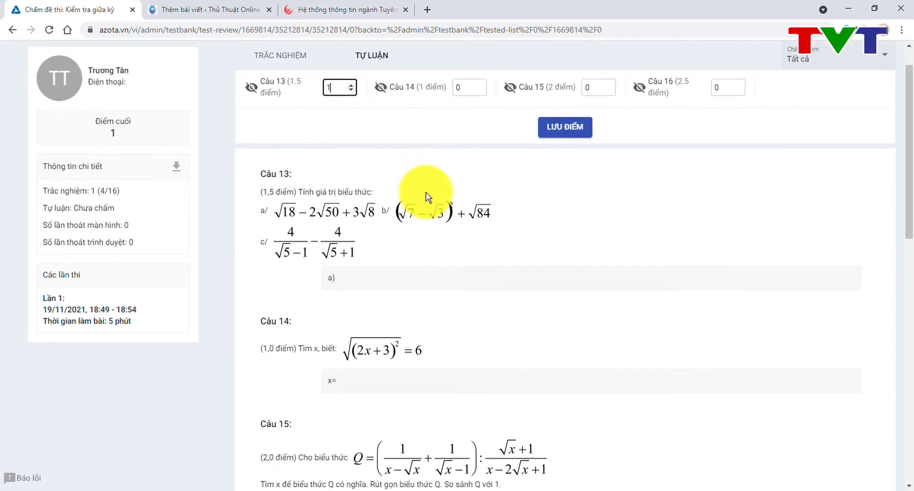
scroll(428, 196, "down", 4)
scroll(418, 196, "up", 5)
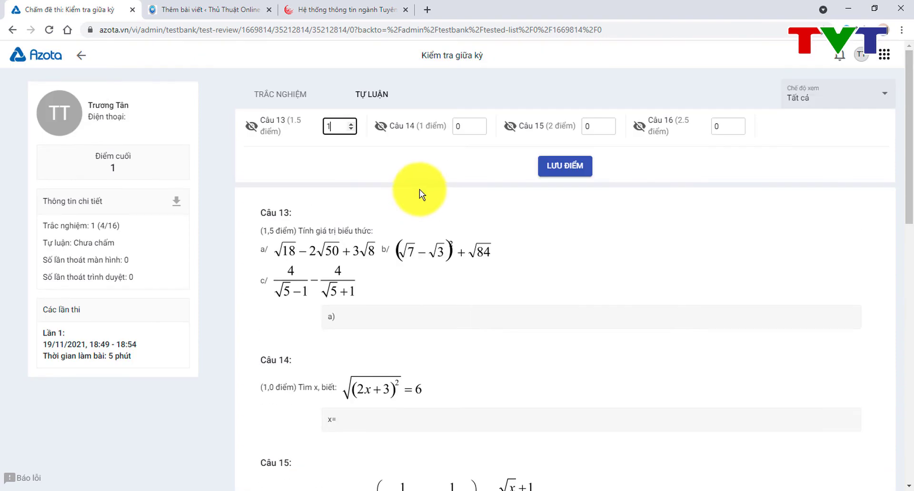
scroll(464, 320, "down", 8)
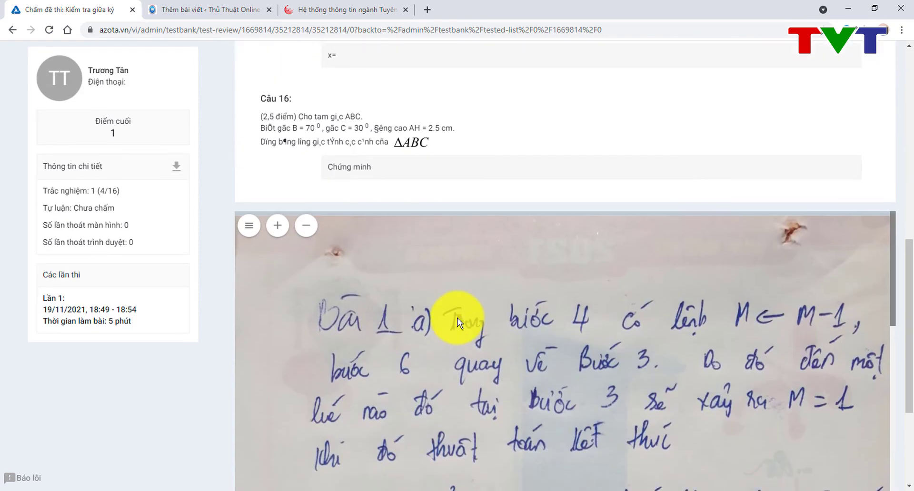
scroll(458, 320, "down", 1)
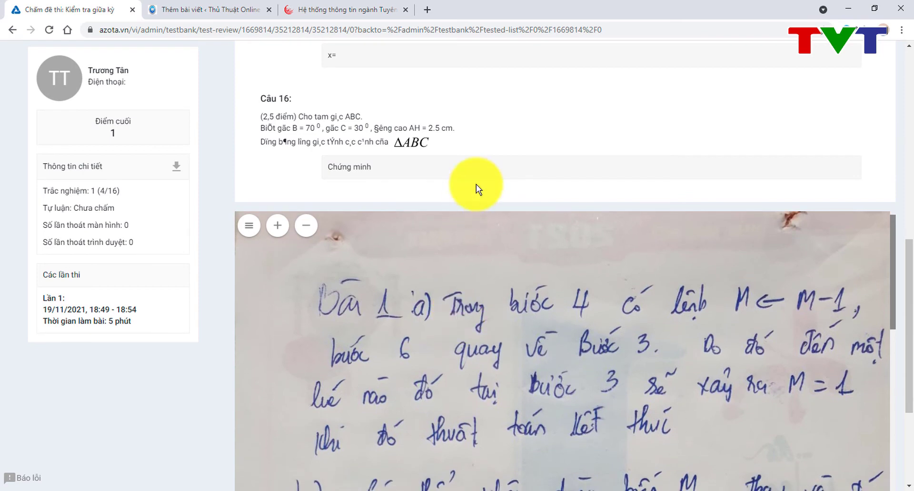
scroll(476, 184, "up", 11)
scroll(476, 185, "down", 15)
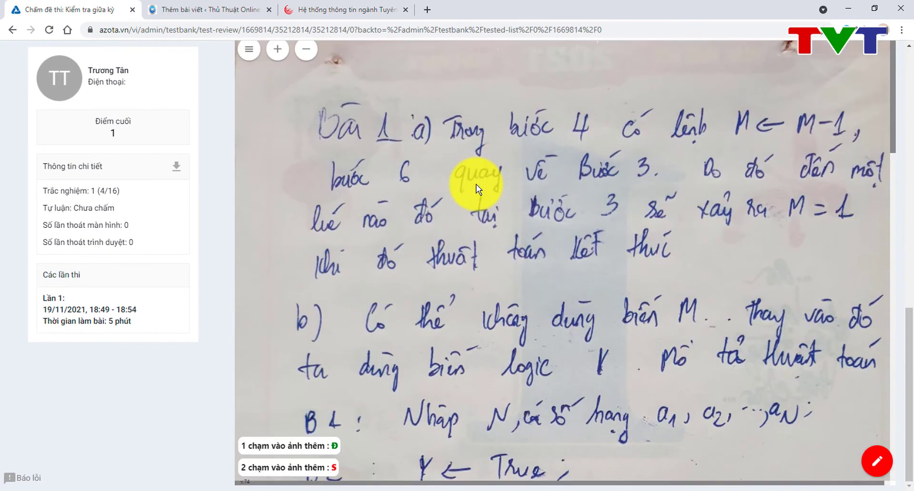
scroll(476, 185, "down", 4)
scroll(476, 184, "up", 5)
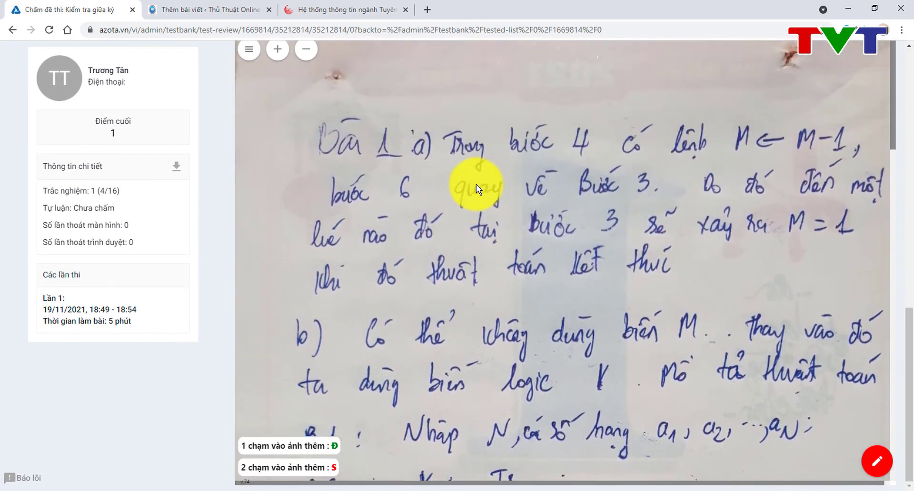
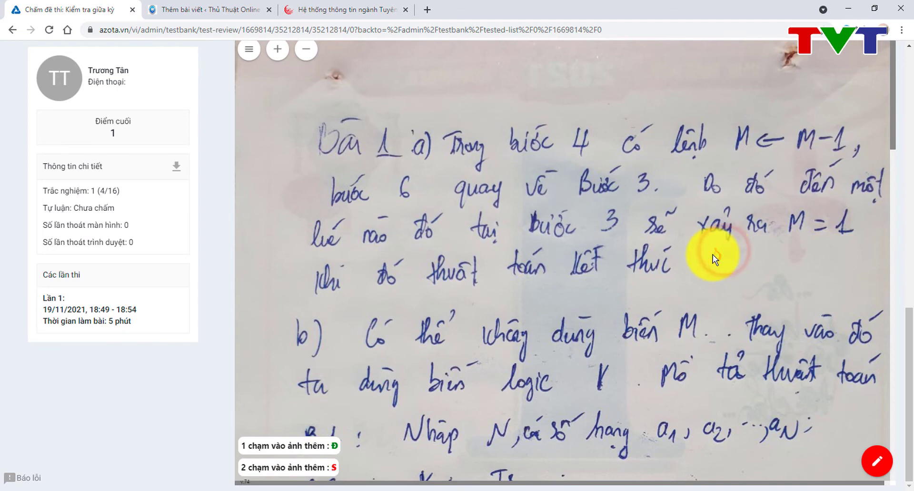
Step: Place red 'đ' correct marks after 'thì' in B5 and after 'True;' in B6
scroll(713, 256, "down", 5)
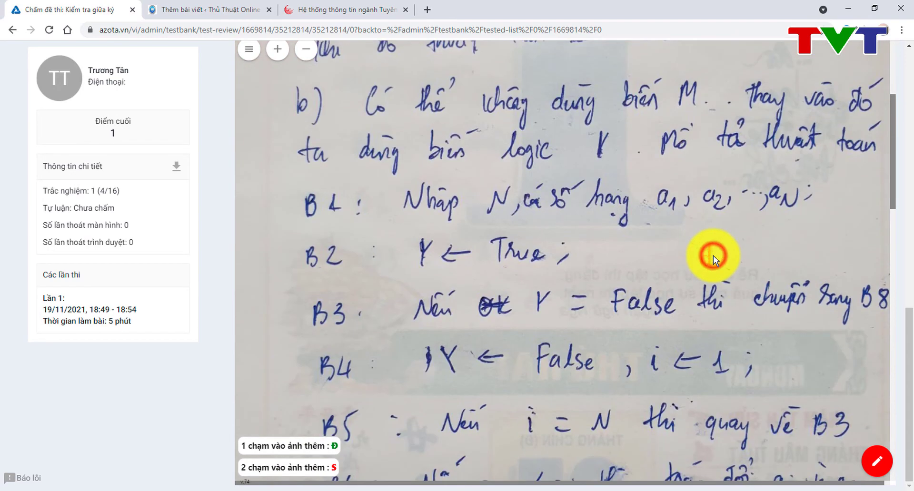
scroll(713, 256, "down", 2)
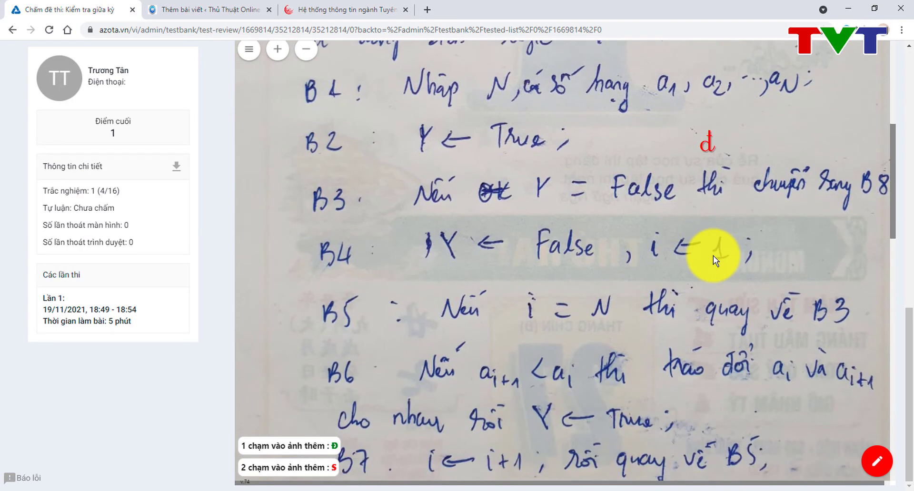
left_click(668, 313)
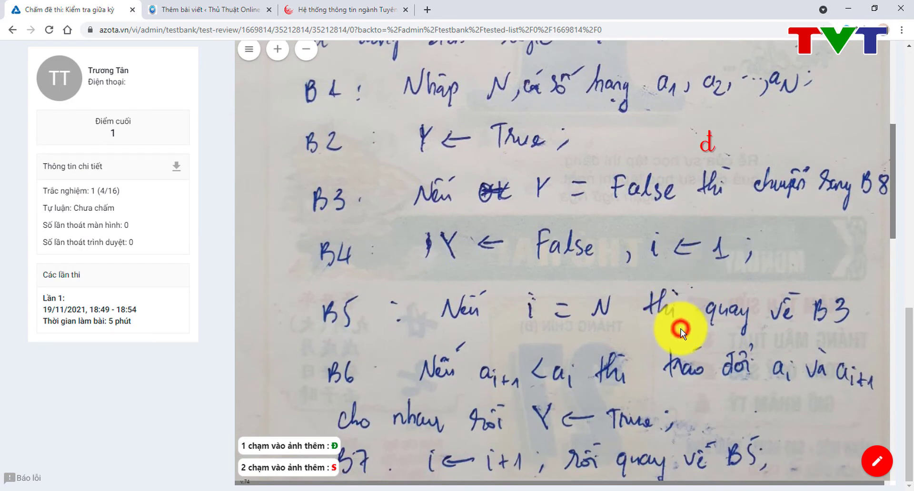
scroll(681, 328, "down", 5)
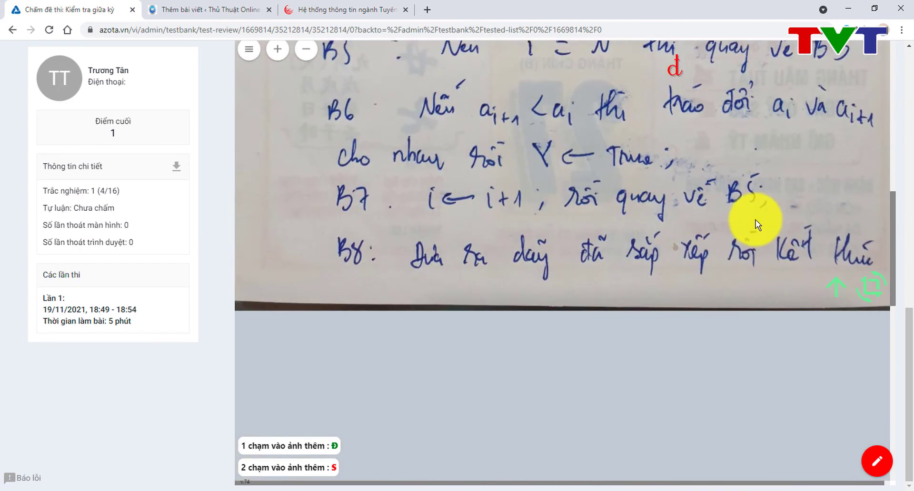
scroll(755, 219, "up", 2)
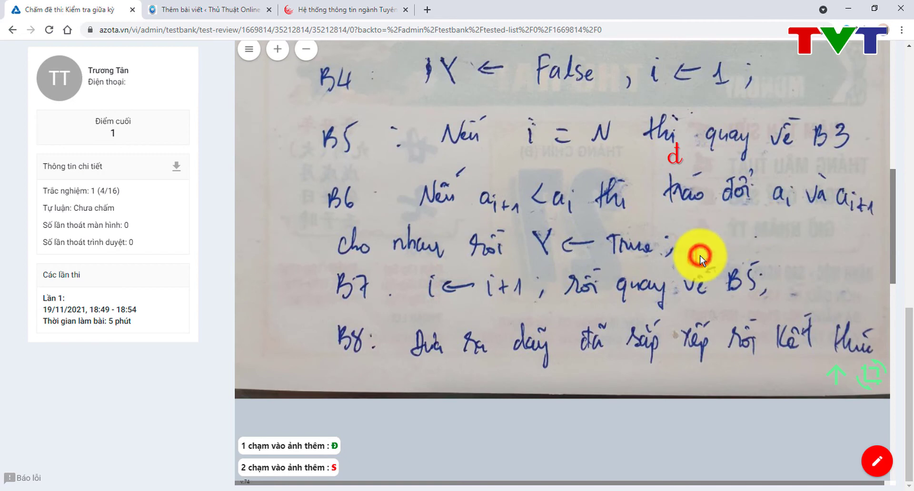
left_click(700, 257)
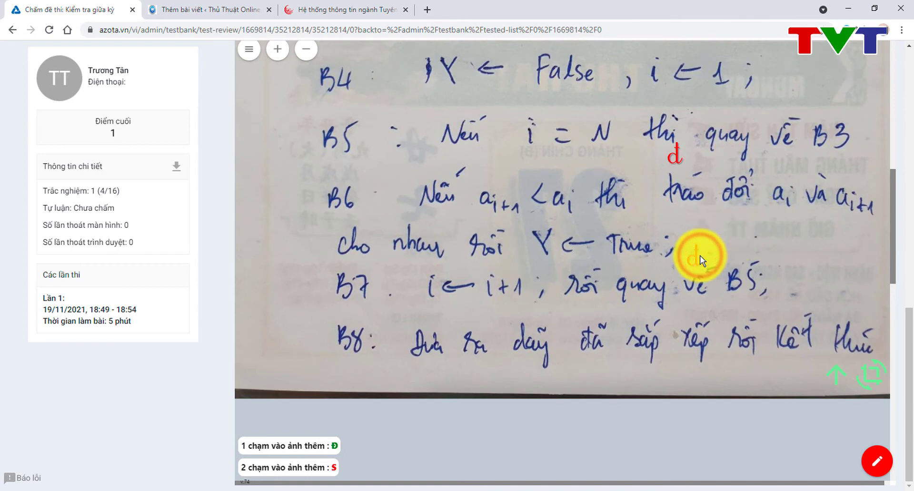
Step: Erase the red marks beside B5, B6 and B2 with the drawing eraser
left_click(877, 463)
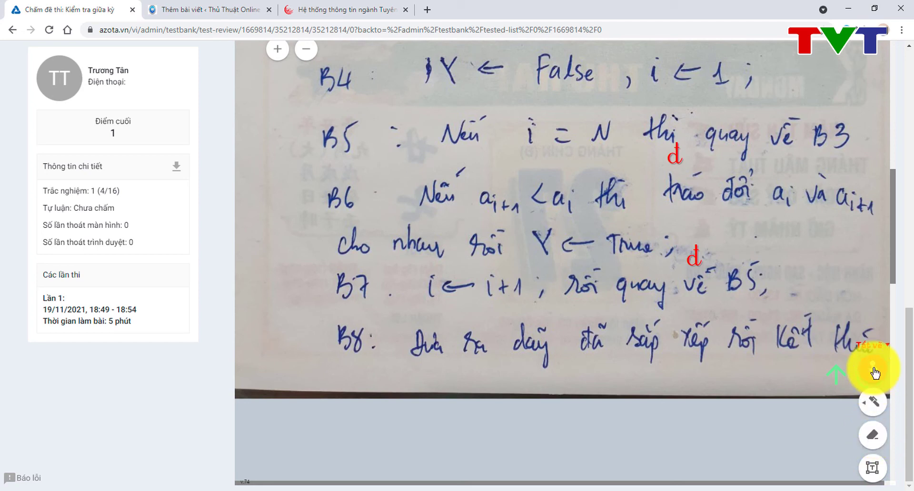
left_click(874, 438)
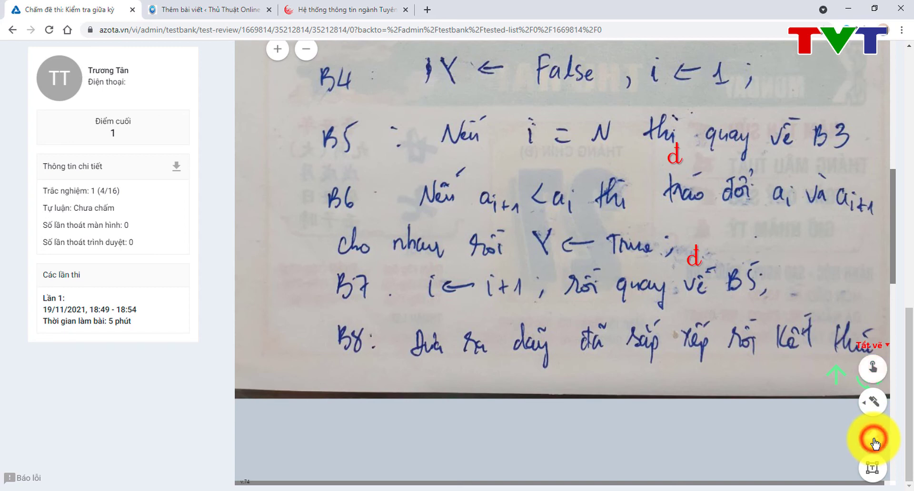
scroll(742, 280, "up", 10)
left_click(742, 285)
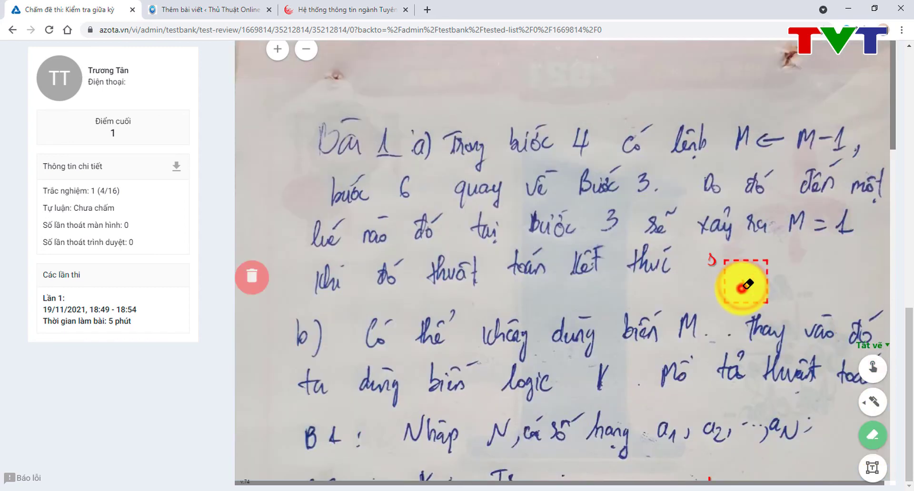
left_click(709, 258)
scroll(707, 191, "down", 8)
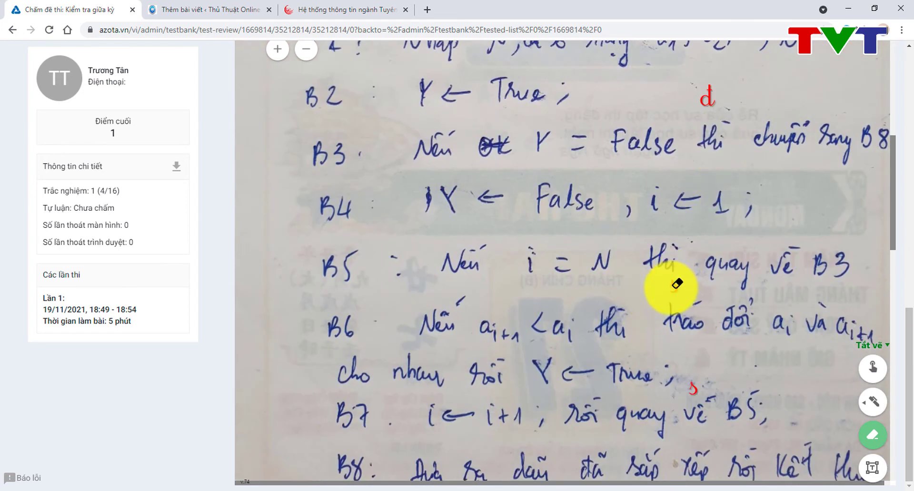
left_click(674, 286)
left_click(696, 387)
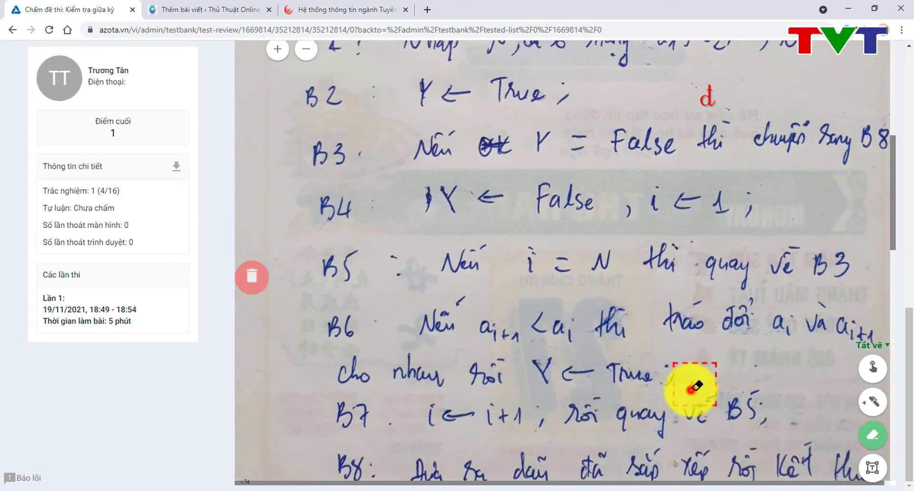
scroll(693, 387, "down", 6)
scroll(696, 387, "up", 12)
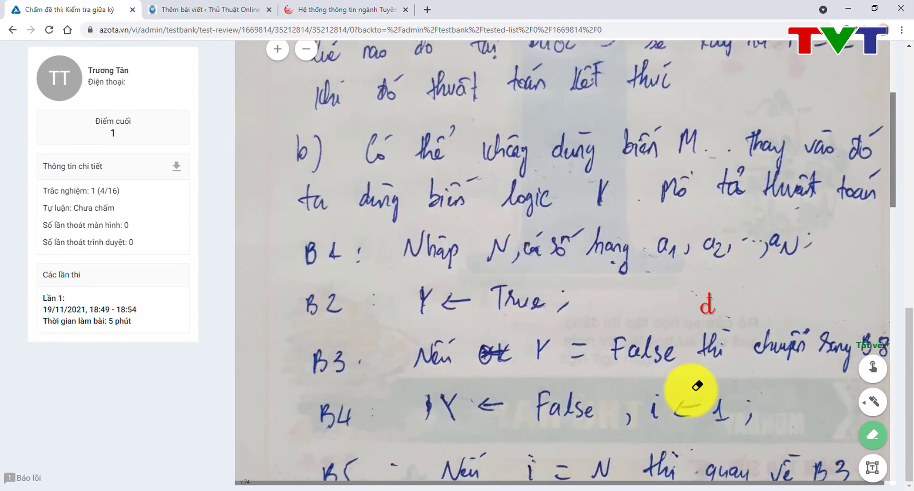
left_click(708, 389)
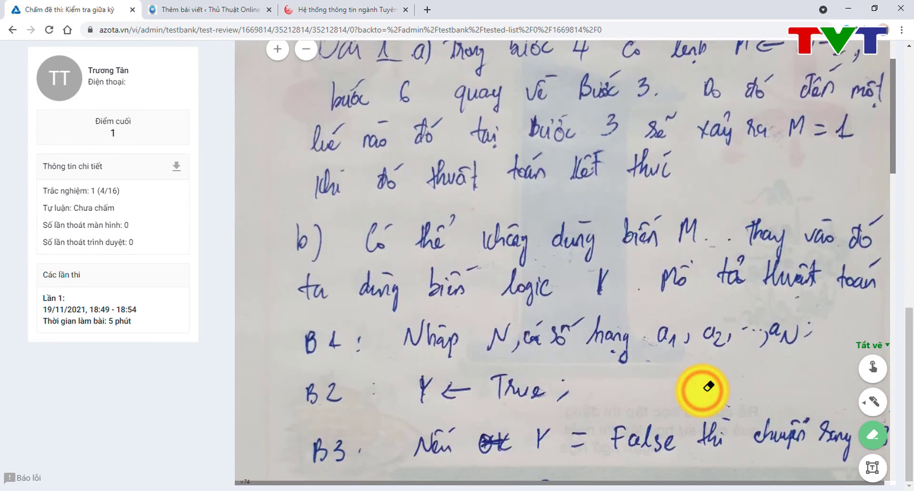
scroll(708, 386, "up", 2)
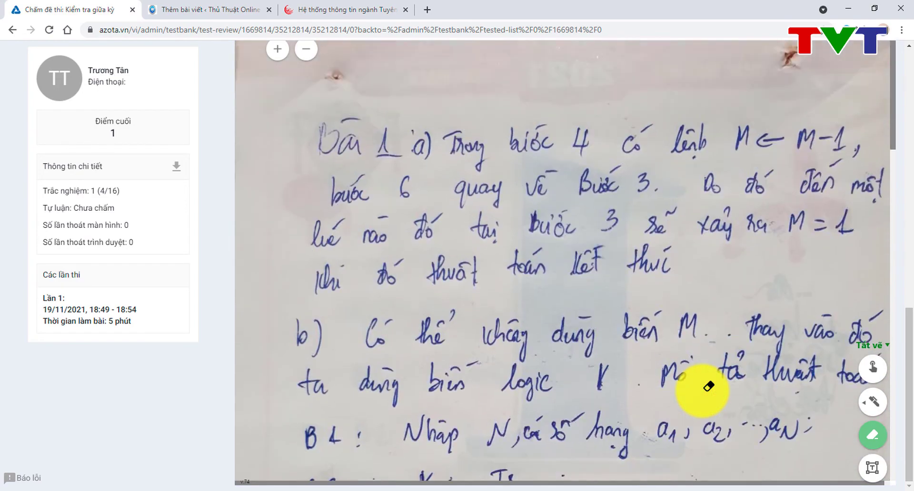
Step: Handwrite a green 'UW' above Bài 1 with the pen, then choose Tắt vẽ
left_click(873, 408)
scroll(731, 286, "up", 3)
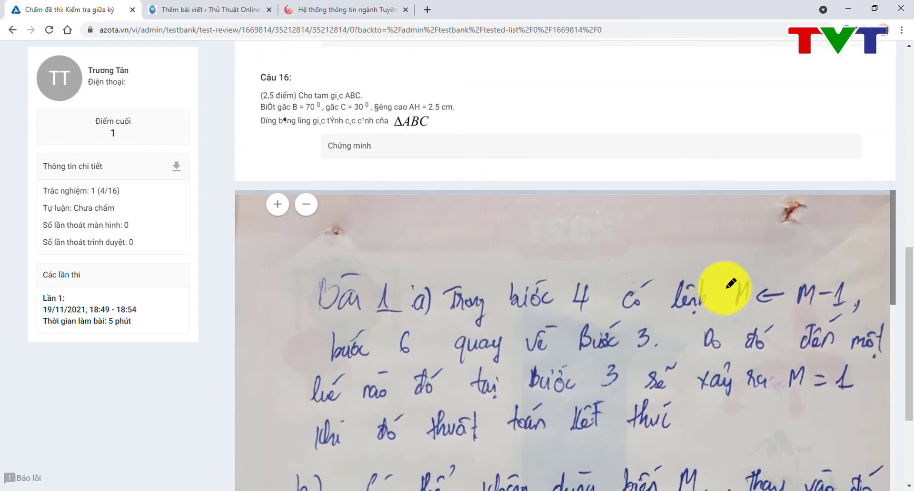
scroll(731, 284, "down", 3)
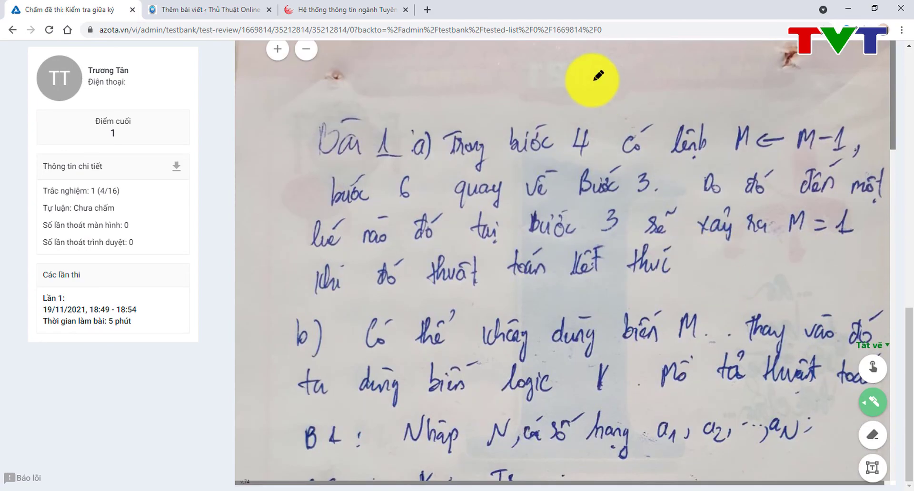
mouse_move(592, 80)
left_mouse_down()
mouse_move(601, 90)
mouse_move(622, 76)
left_mouse_up()
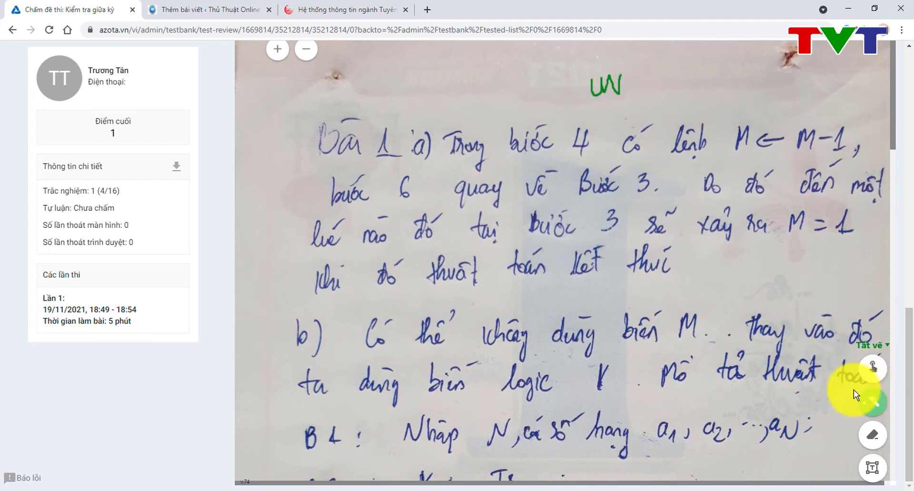
left_click(873, 433)
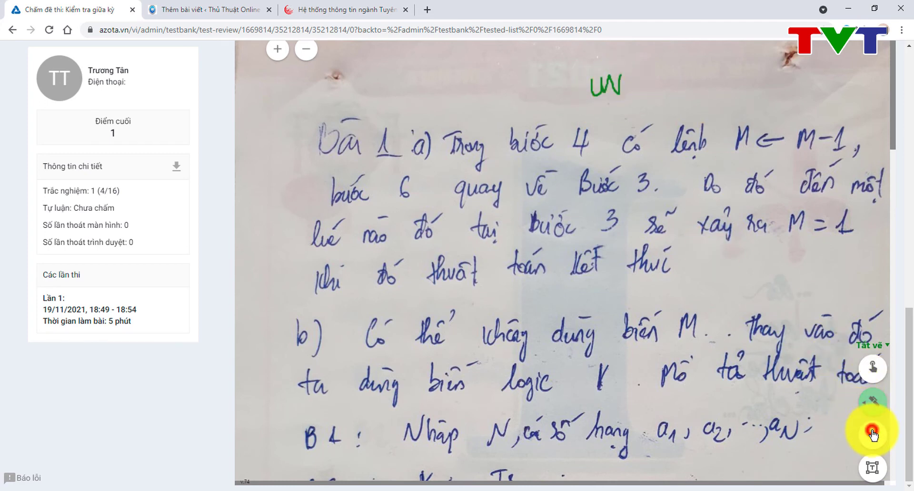
left_click(874, 344)
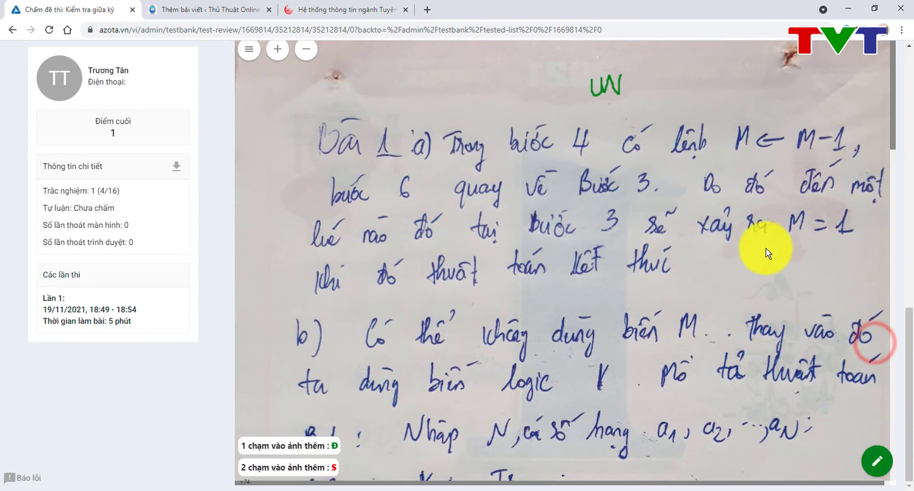
Step: Add red 'đ' marks over the UW note, after 'thúc', and on the 1 in B4
left_click(612, 86)
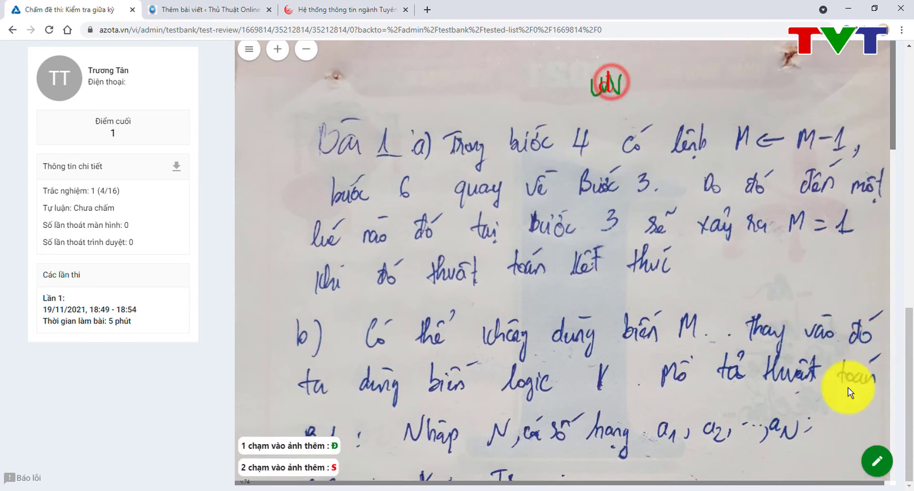
left_click(684, 265)
scroll(707, 351, "down", 4)
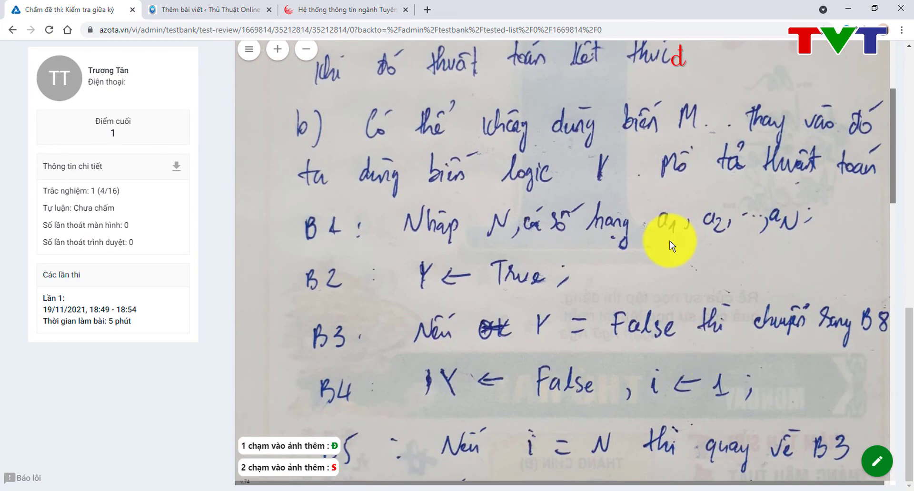
scroll(670, 240, "up", 4)
scroll(670, 241, "down", 5)
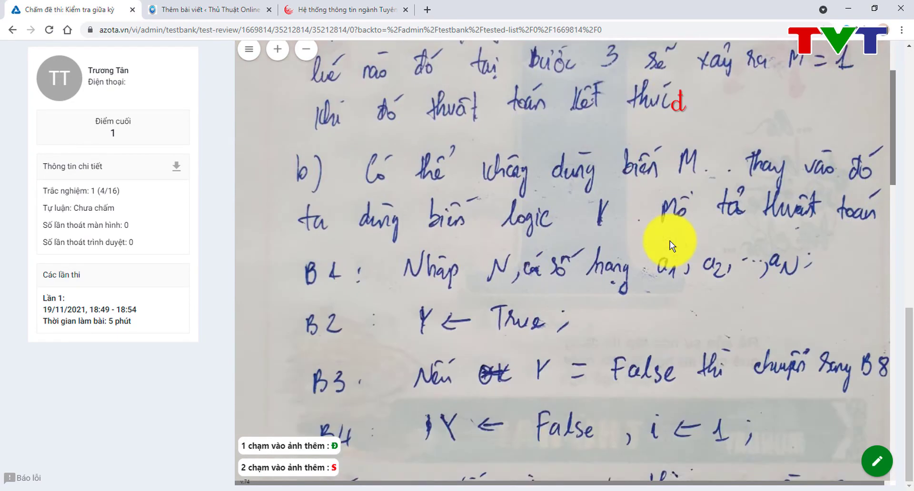
double_click(732, 312)
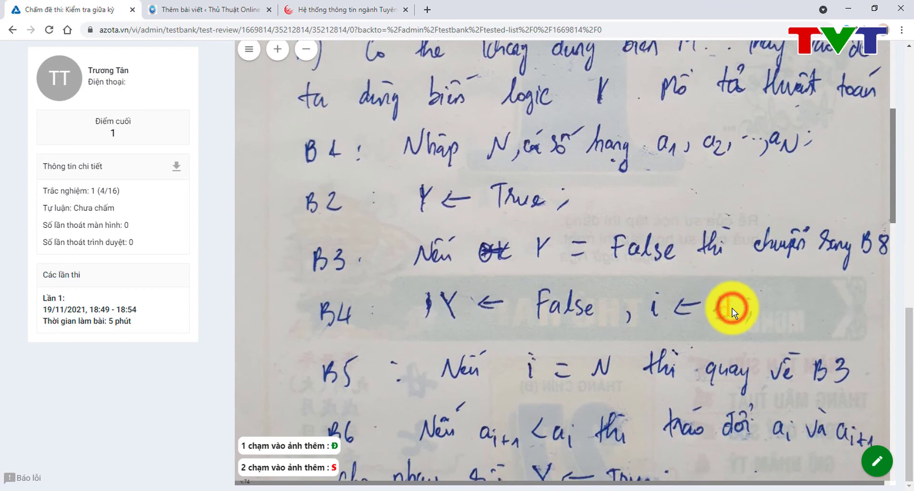
scroll(734, 313, "down", 6)
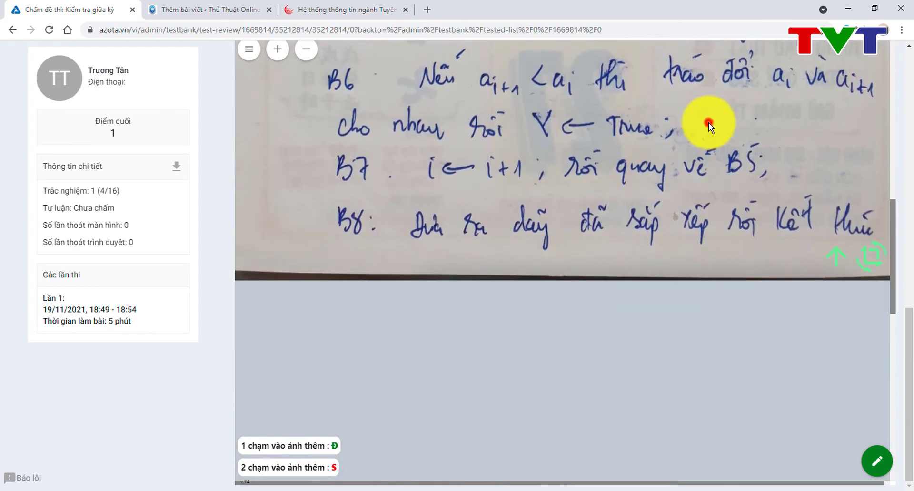
scroll(709, 122, "up", 12)
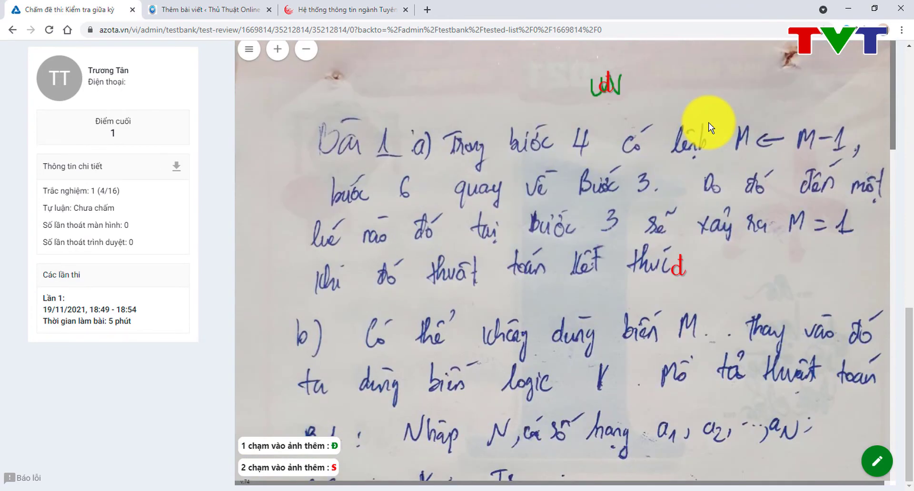
Step: Give Câu 15 a score of 1 and Câu 16 a score of 2, then save with LƯU ĐIỂM
left_click(910, 54)
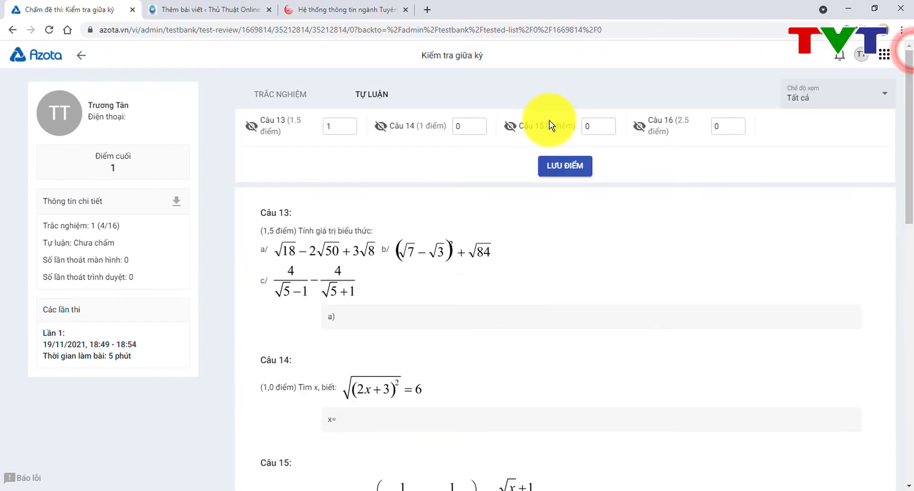
left_click(607, 125)
type("1")
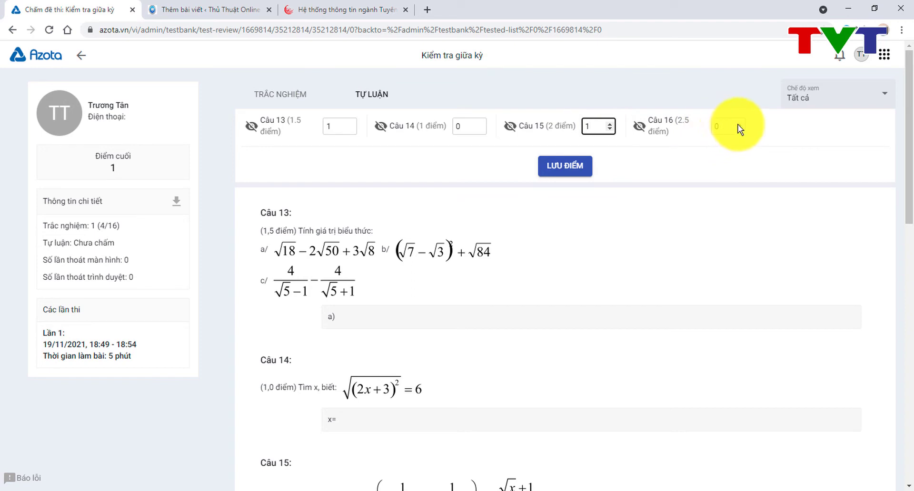
left_click(738, 125)
type("1")
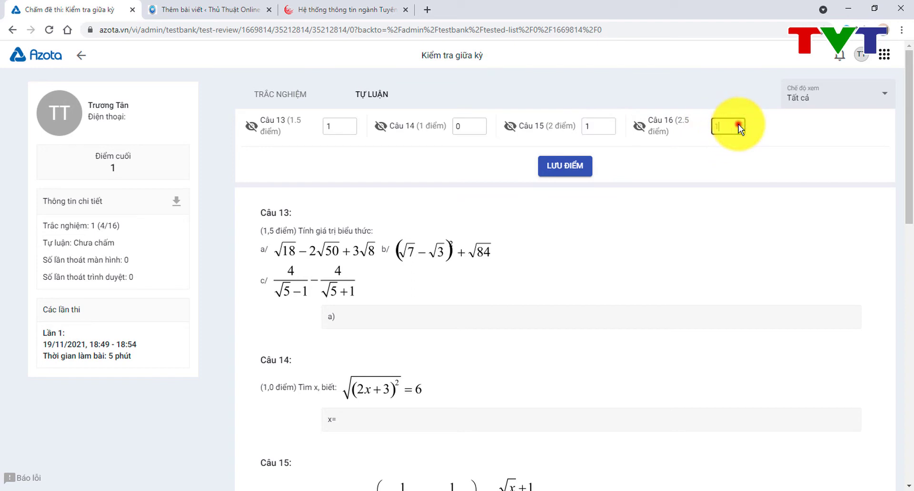
key("BackSpace")
type("2")
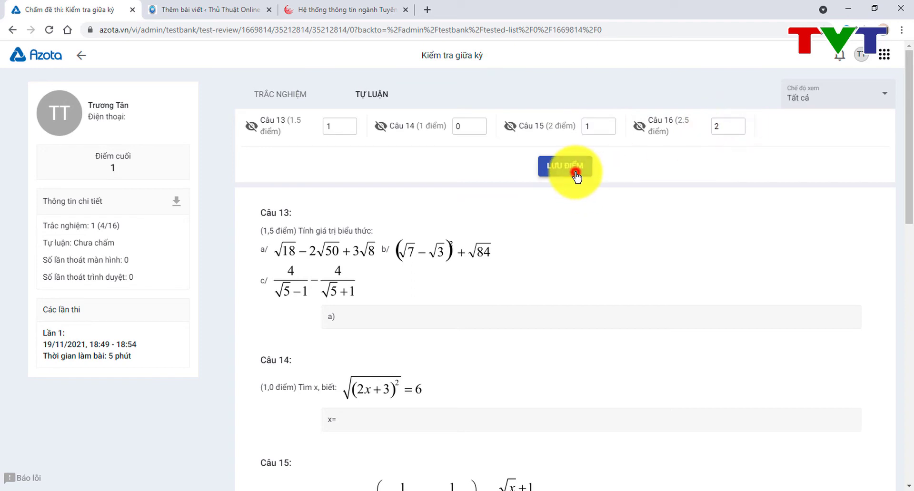
left_click(575, 174)
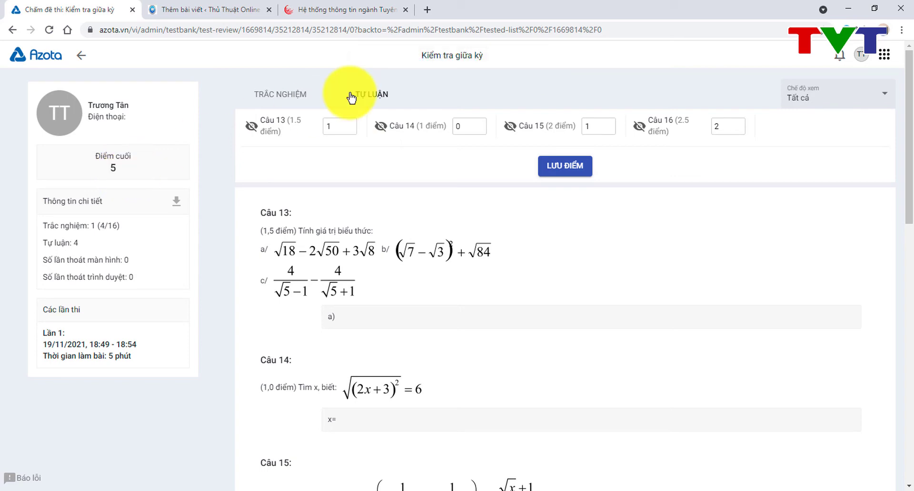
Step: Review the TRẮC NGHIỆM answers, then return to the Kiểm tra giữa kỳ submissions list
left_click(320, 101)
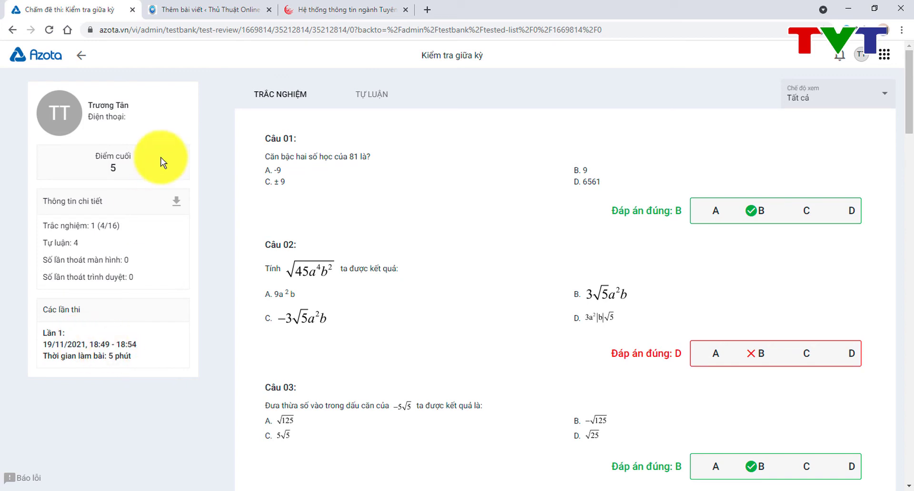
left_click(86, 56)
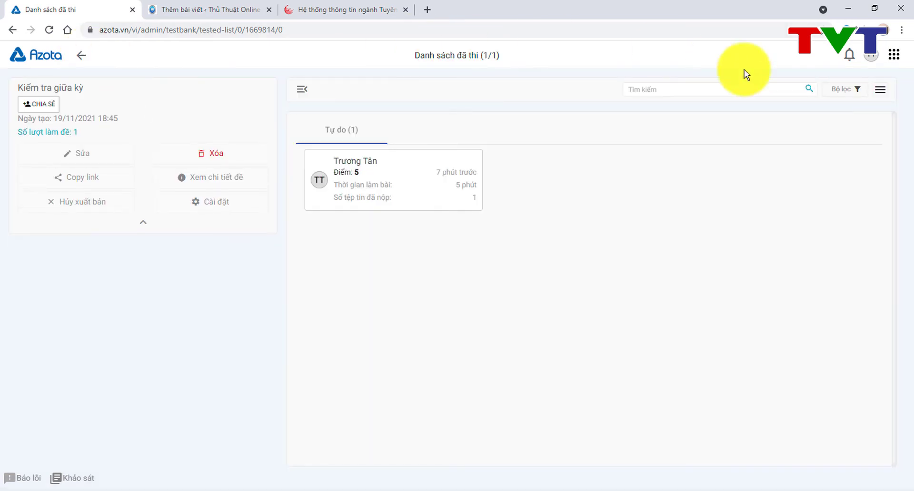
Step: Export the Kiểm tra giữa kỳ latest-attempt scores to Excel and open the xlsx
left_click(874, 91)
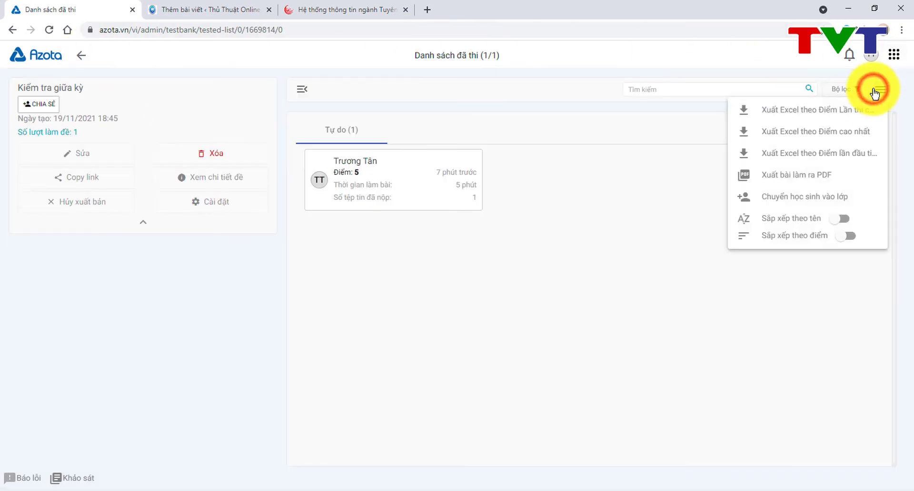
left_click(838, 113)
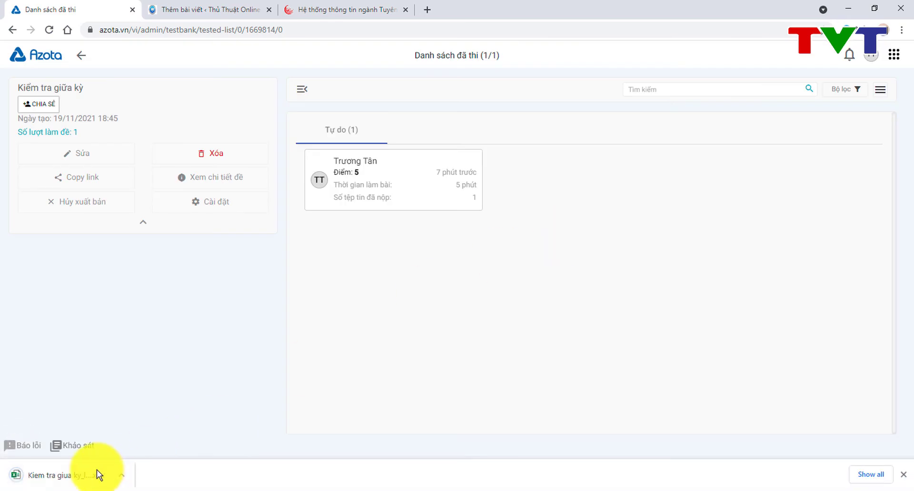
left_click(86, 477)
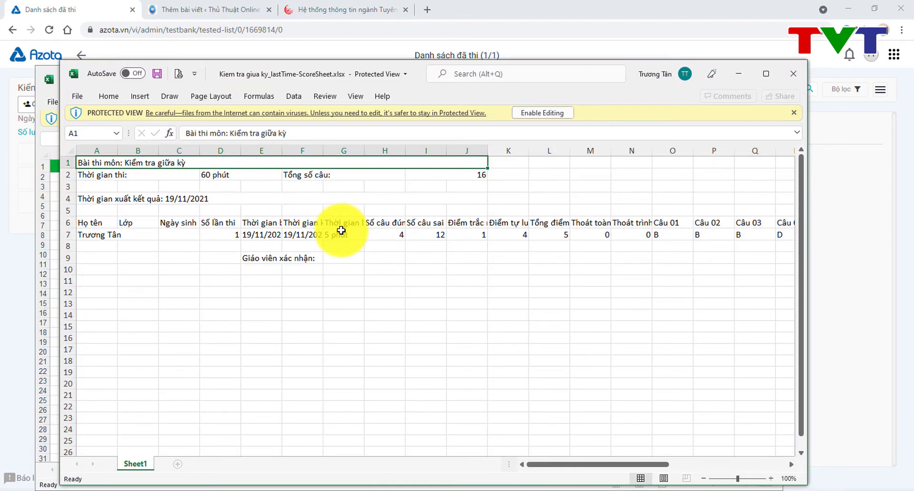
Step: Check the G7 time and Tổng điểm column, close Excel, and preview the bank's second test
left_click(341, 234)
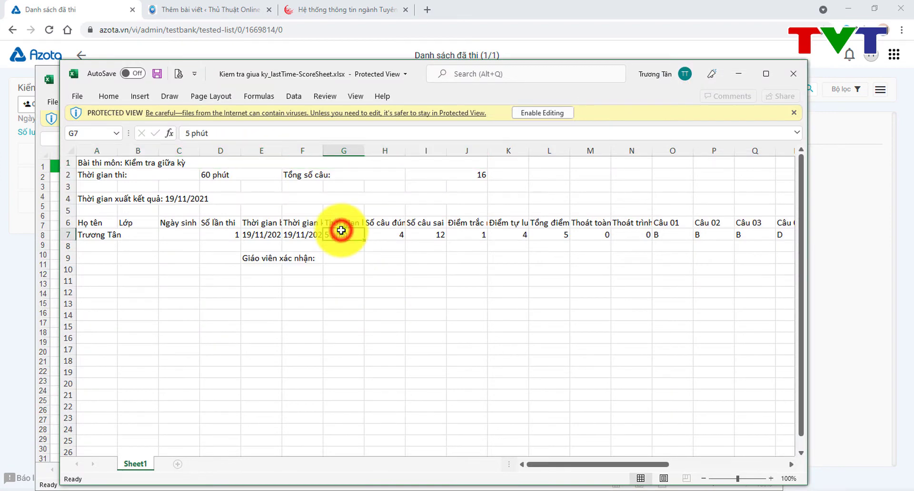
left_click(538, 219)
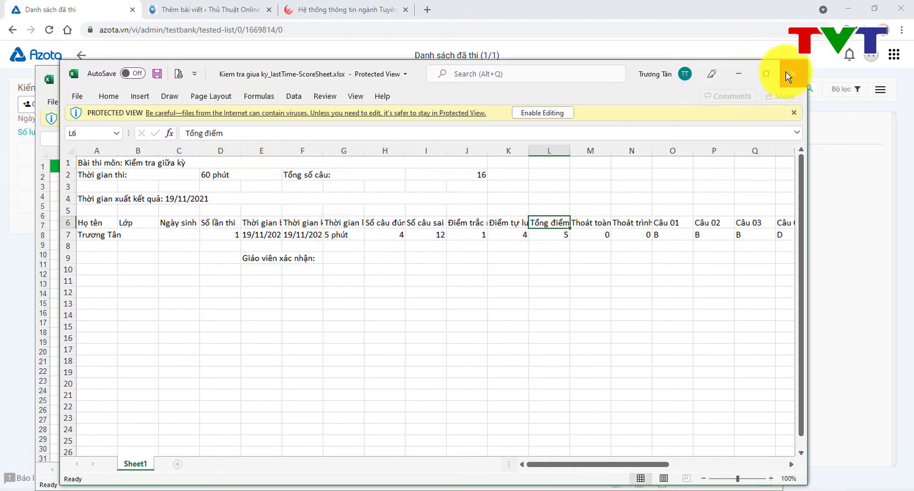
left_click(786, 72)
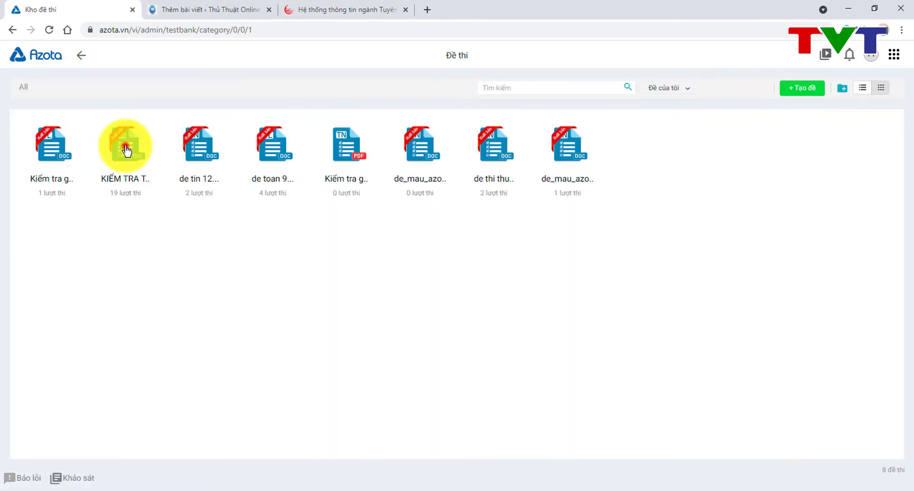
left_click(125, 147)
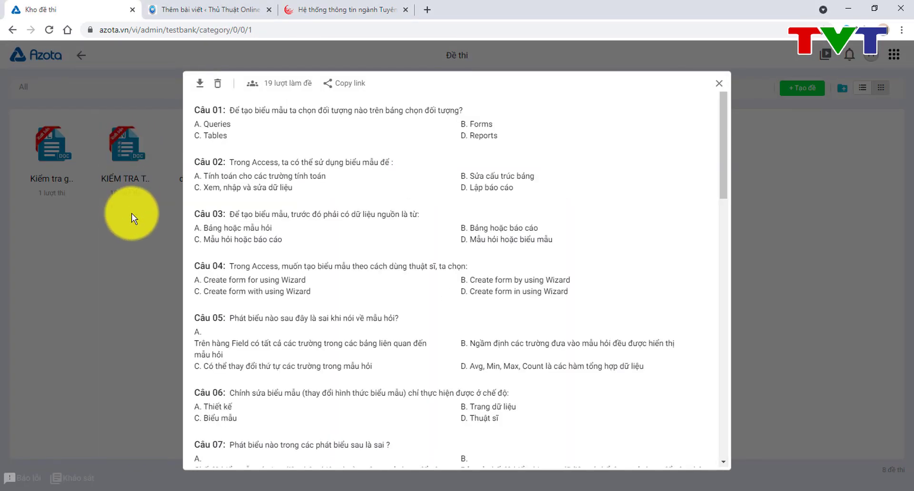
Step: Open the '19 lượt làm đề' list for KIỂM TRA THƯỜNG XUYÊN and browse the student scores
left_click(291, 84)
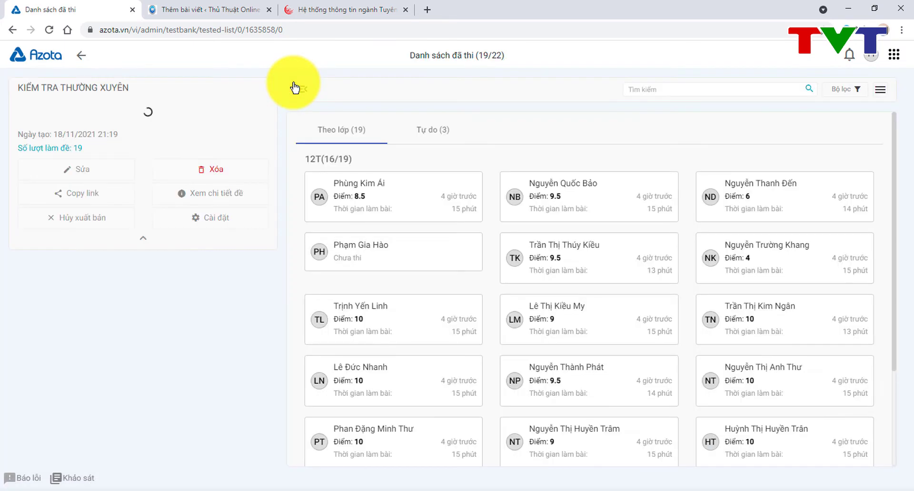
scroll(750, 248, "down", 2)
scroll(751, 249, "down", 2)
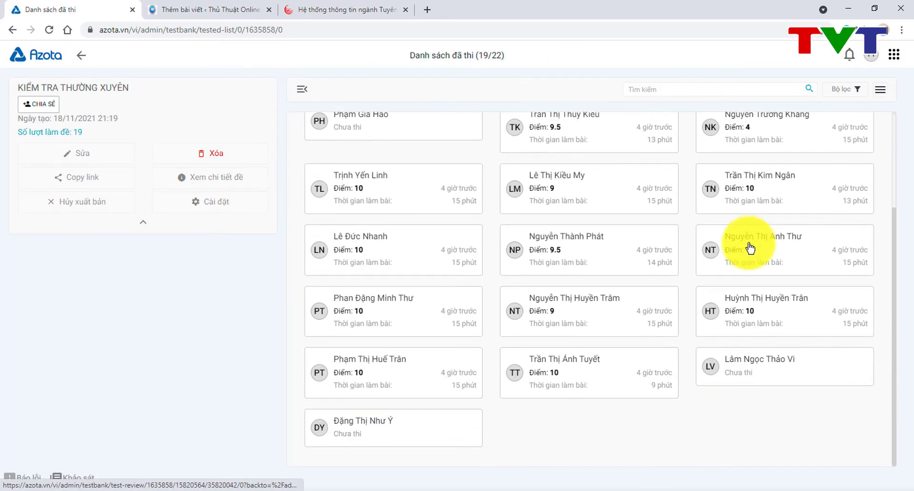
scroll(751, 248, "up", 3)
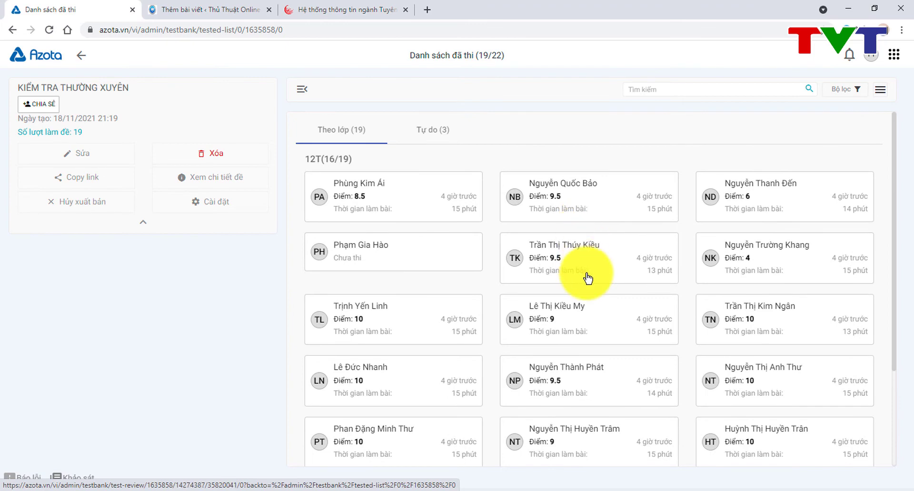
left_click(880, 90)
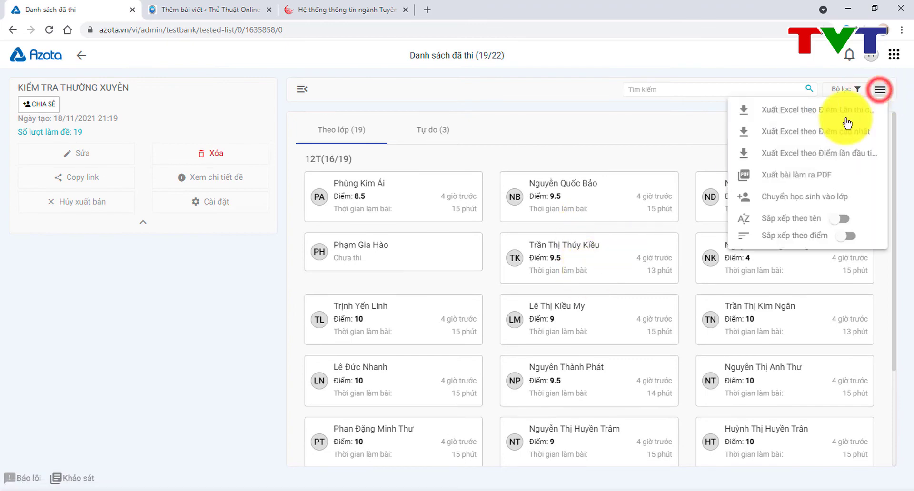
Step: Export the KIỂM TRA THƯỜNG XUYÊN latest-attempt scores and open the xlsx in Excel
left_click(810, 113)
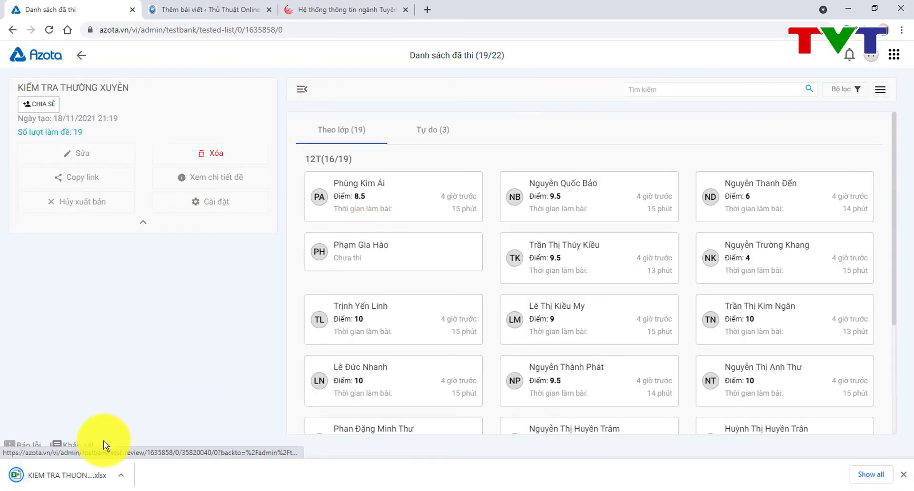
left_click(62, 477)
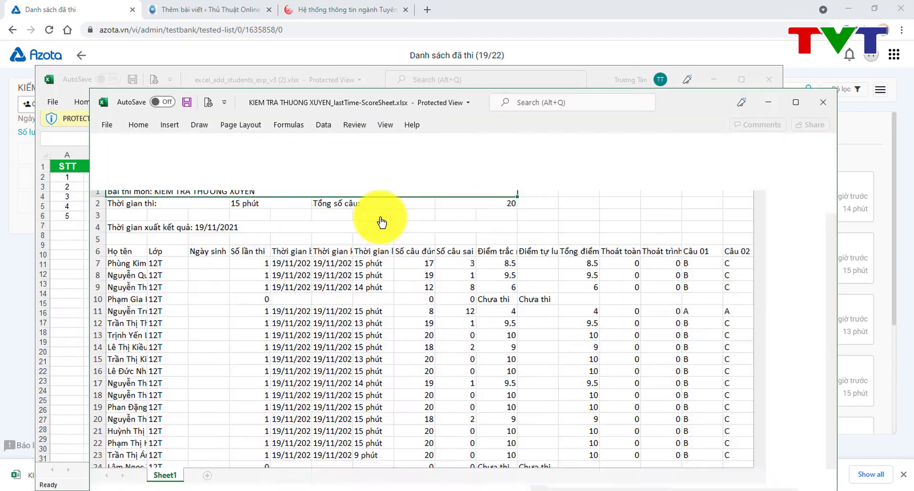
Step: Check the answer counts in H16 and I16, the J17 score, and the Chưa thi entry in J10
left_click(446, 371)
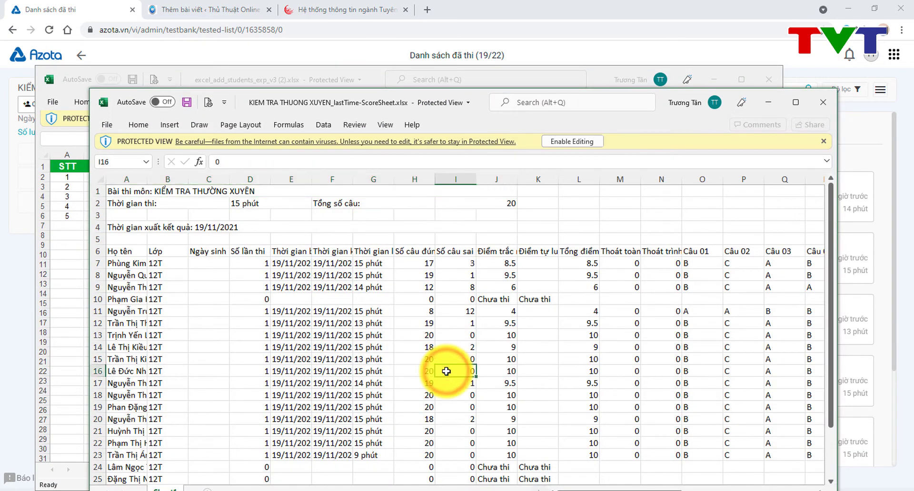
scroll(446, 372, "down", 2)
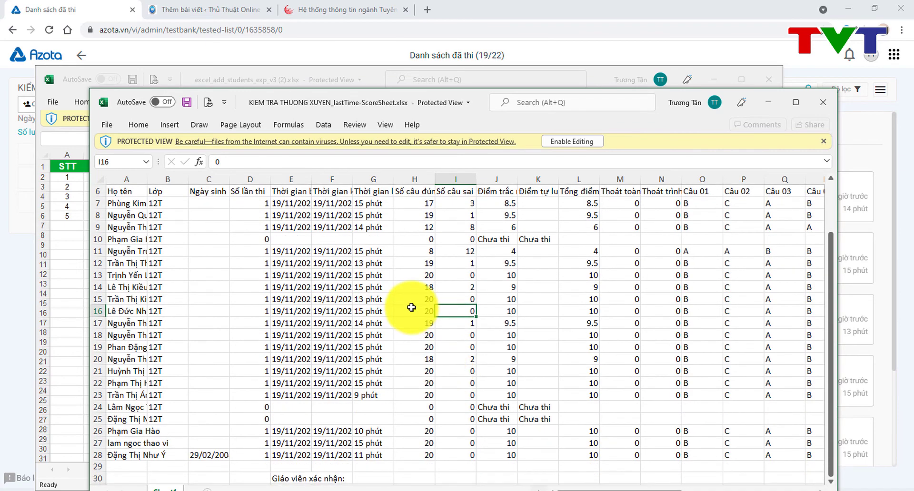
left_click(411, 308)
left_click(507, 321)
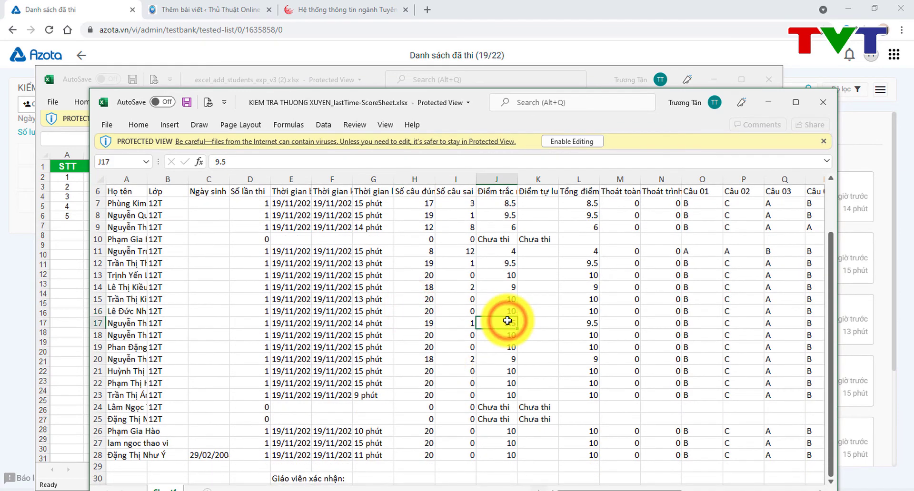
scroll(507, 321, "up", 1)
scroll(508, 320, "down", 3)
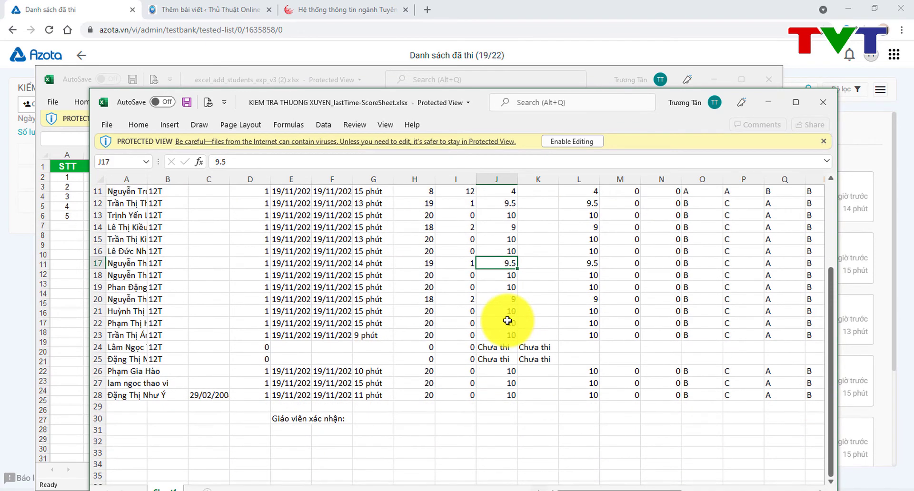
scroll(507, 321, "up", 3)
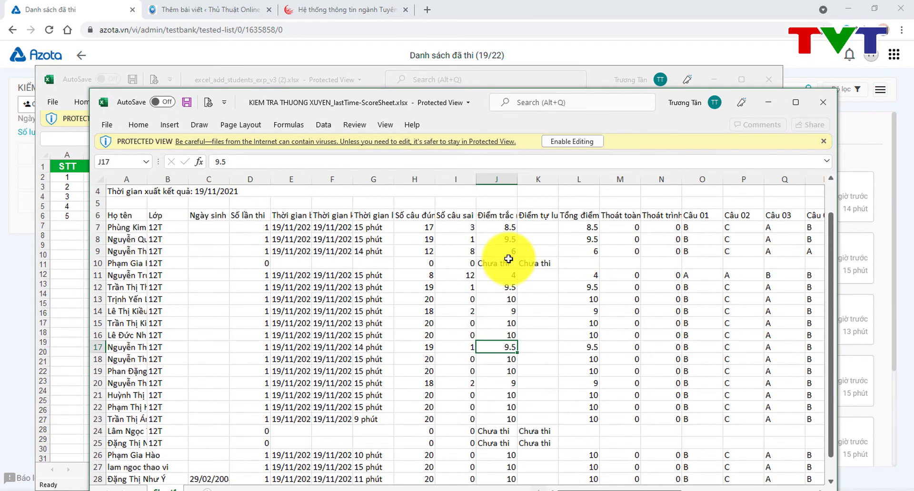
left_click(508, 259)
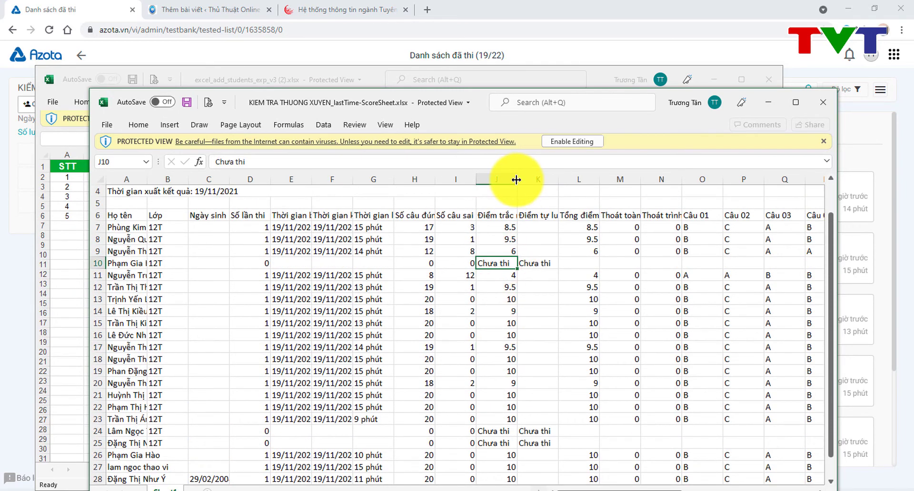
Step: Widen columns J and A to show full headers and names, check J9, then minimize the sheet
left_click_drag(516, 180, 534, 180)
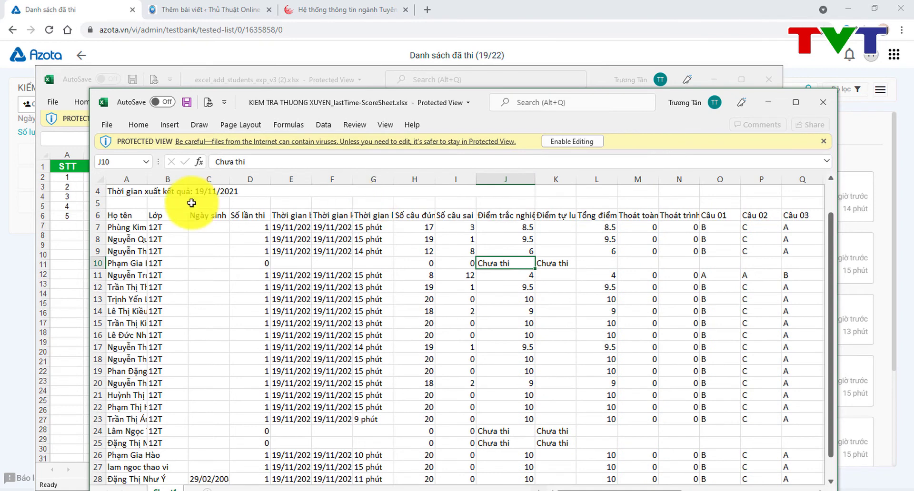
left_click_drag(147, 184, 225, 184)
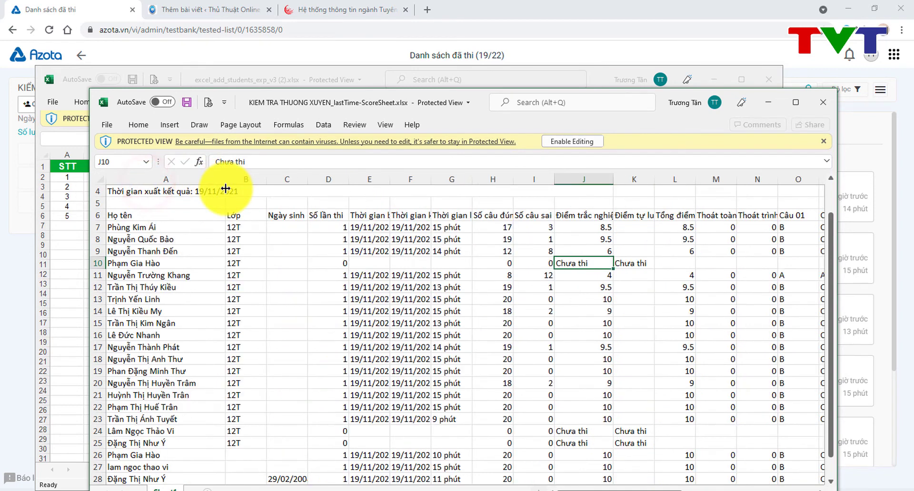
left_click(619, 251)
left_click(600, 252)
scroll(600, 252, "down", 2)
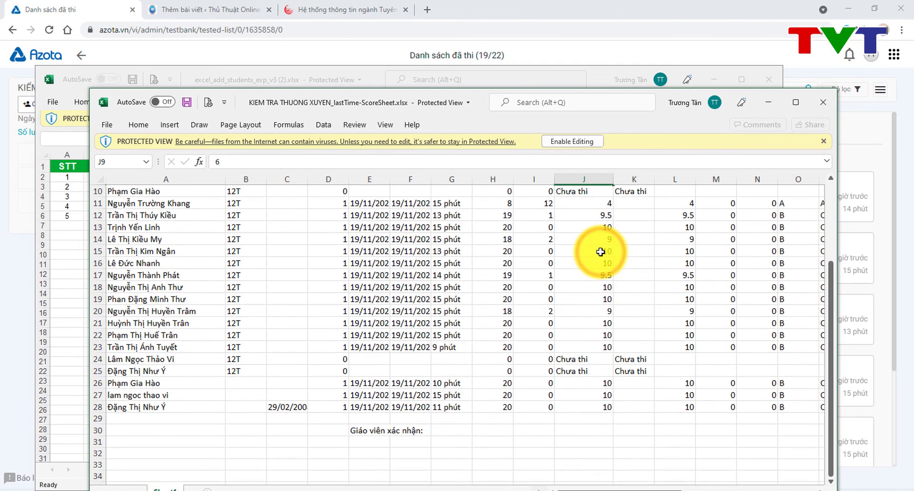
scroll(600, 252, "up", 1)
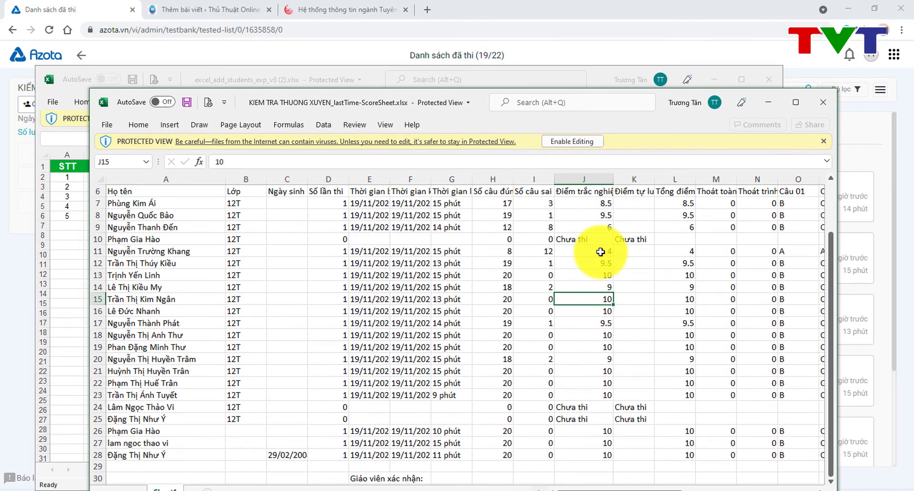
left_click(772, 102)
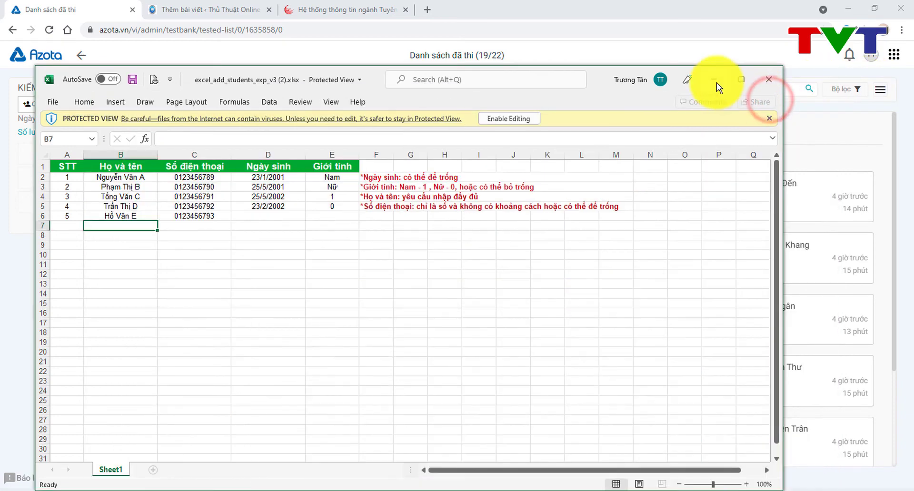
Step: Minimize the student list workbook, review the three Tự do takers, and leave the results list
left_click(715, 81)
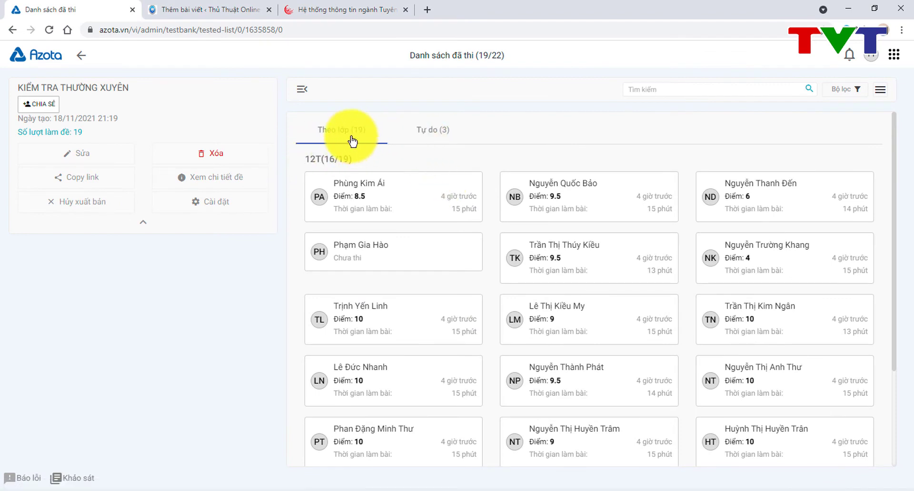
left_click(422, 131)
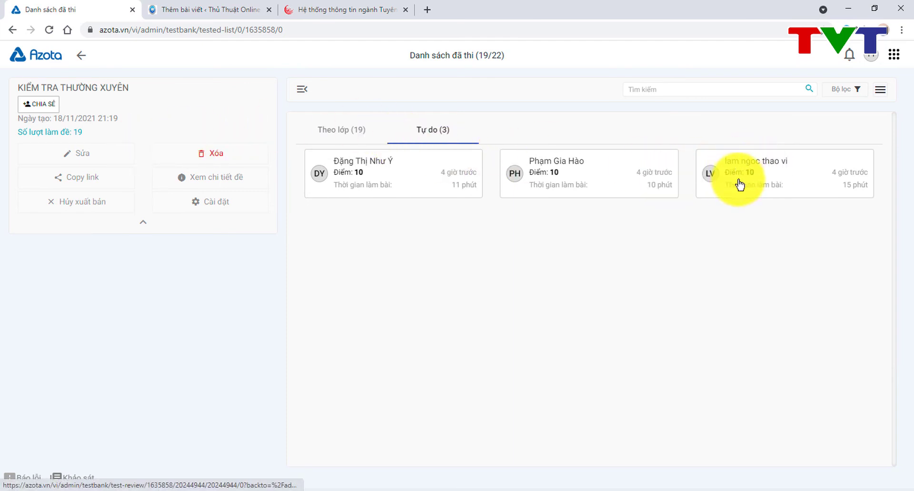
left_click(83, 57)
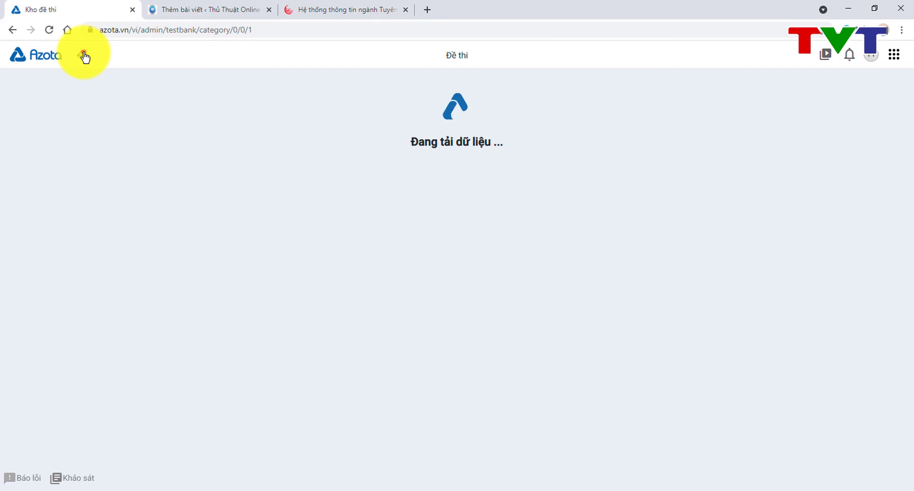
Step: Return to the dashboard, open the exam bank, and bring de toan 9.docx forward in Word
left_click(83, 56)
left_click(379, 164)
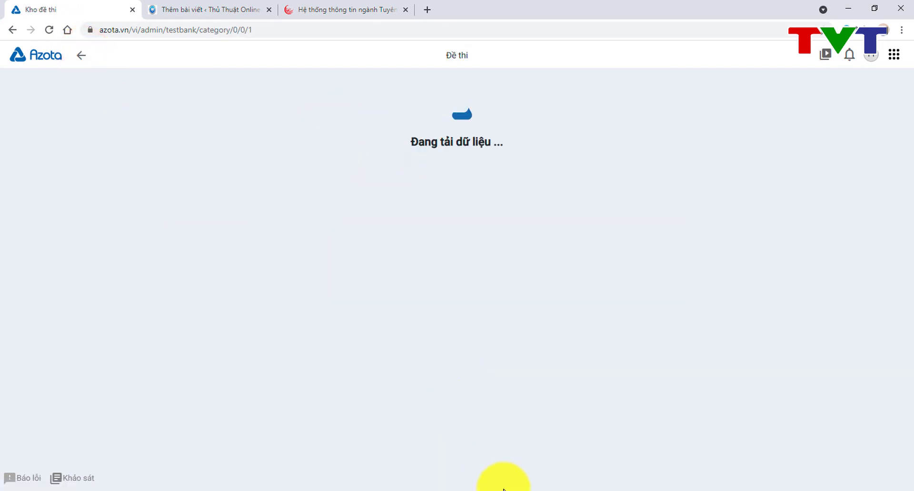
mouse_move(519, 488)
left_click(576, 450)
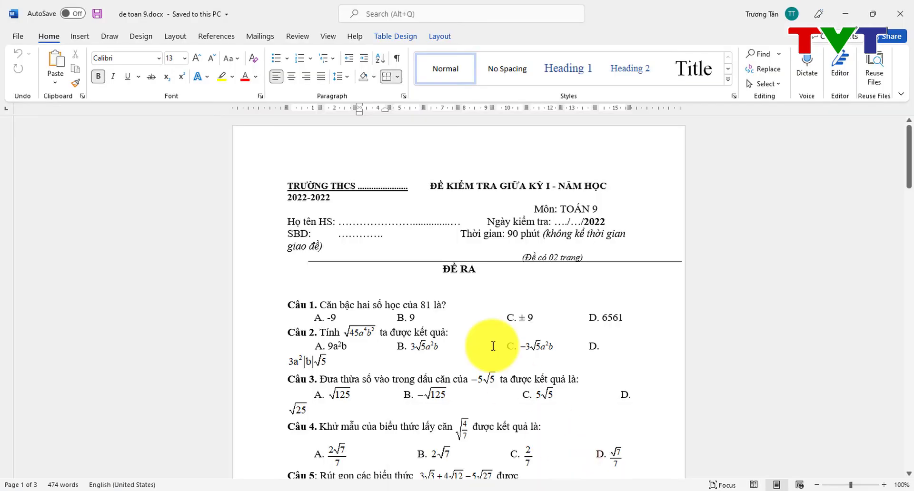
Step: Export de toan 9.docx as de toan 9.pdf into Downloads using Create PDF/XPS
scroll(493, 346, "down", 3)
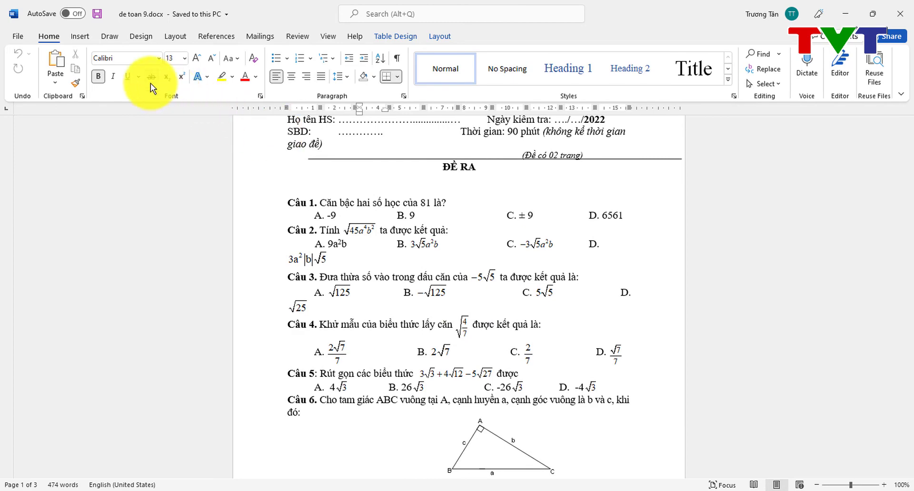
left_click(18, 37)
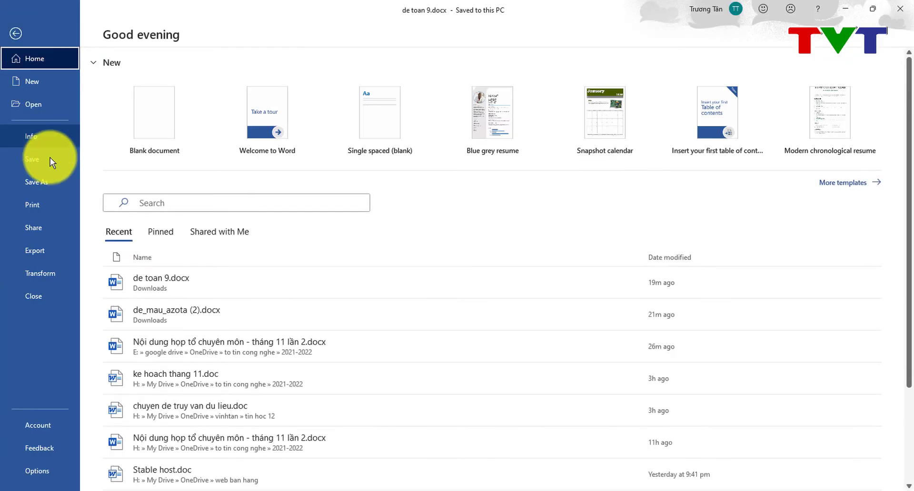
left_click(50, 253)
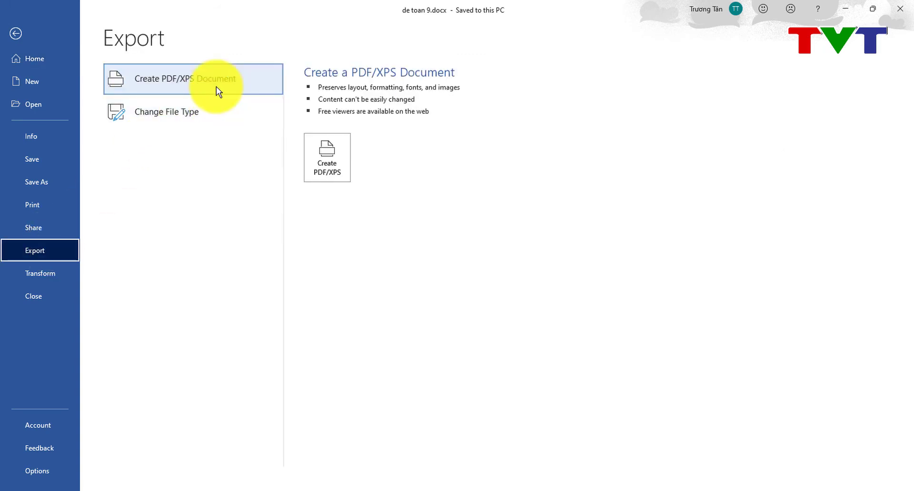
left_click(331, 176)
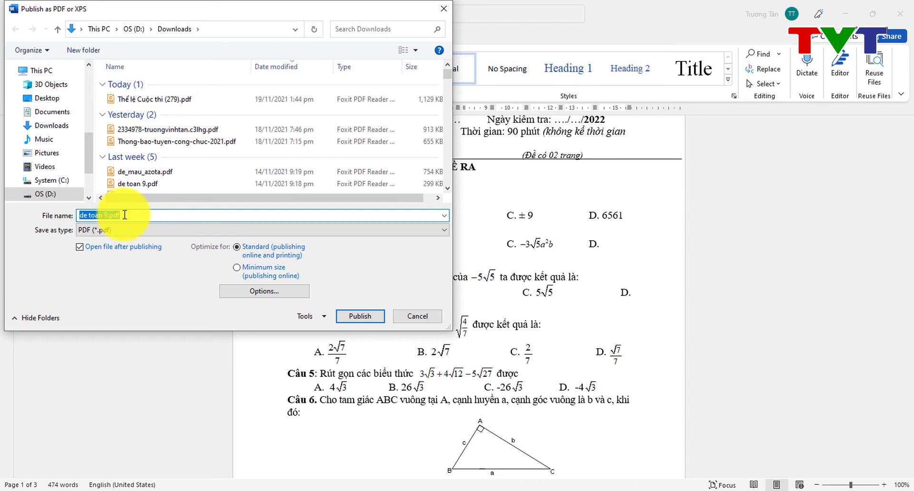
left_click(366, 315)
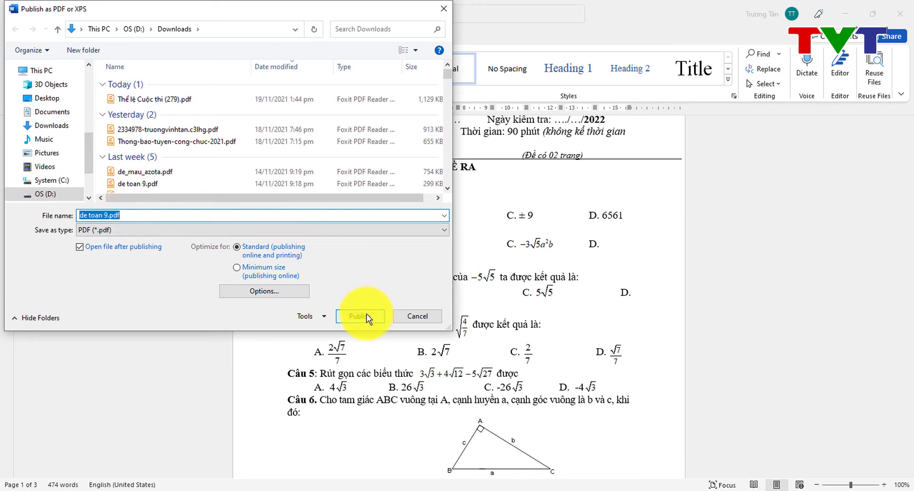
left_click(366, 317)
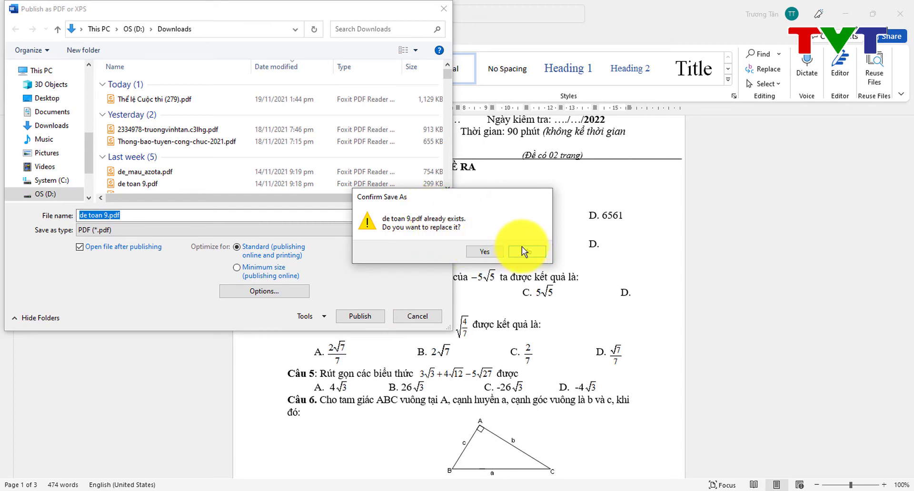
Step: Confirm replacing de toan 9.pdf, then review its pages in Foxit and return to the top
left_click(483, 251)
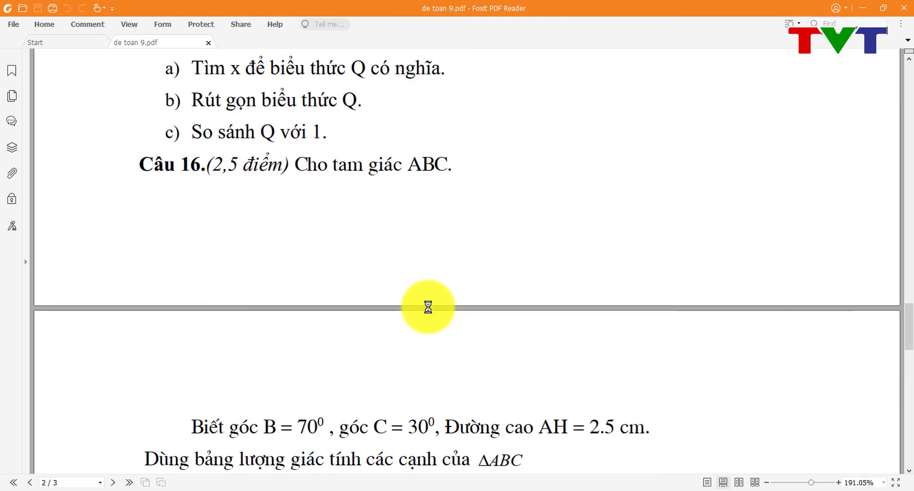
scroll(428, 312, "down", 15)
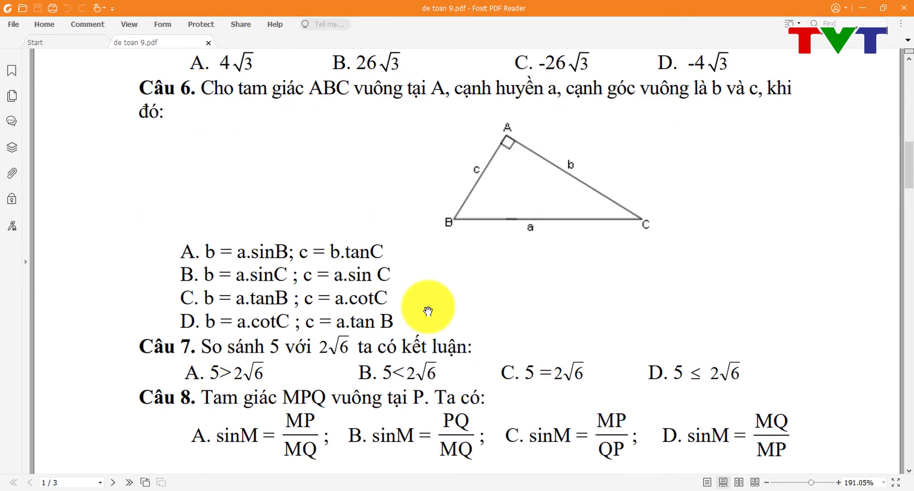
scroll(428, 312, "down", 3)
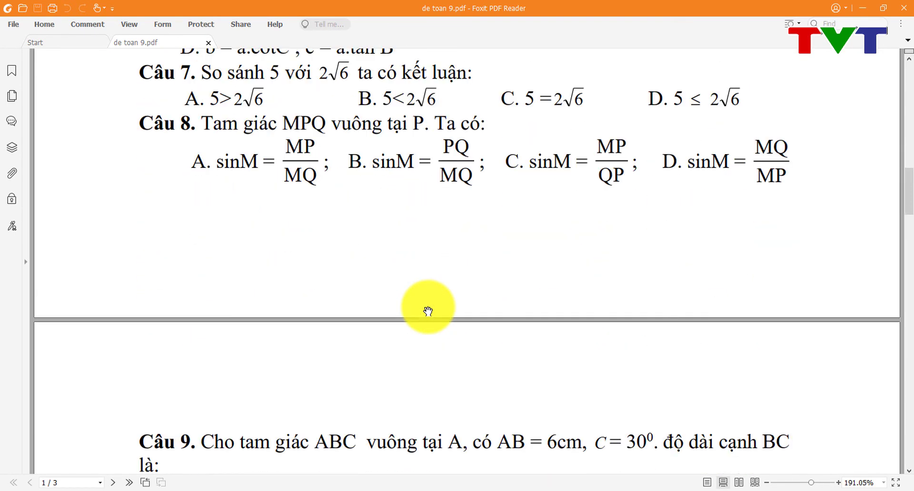
scroll(428, 312, "down", 15)
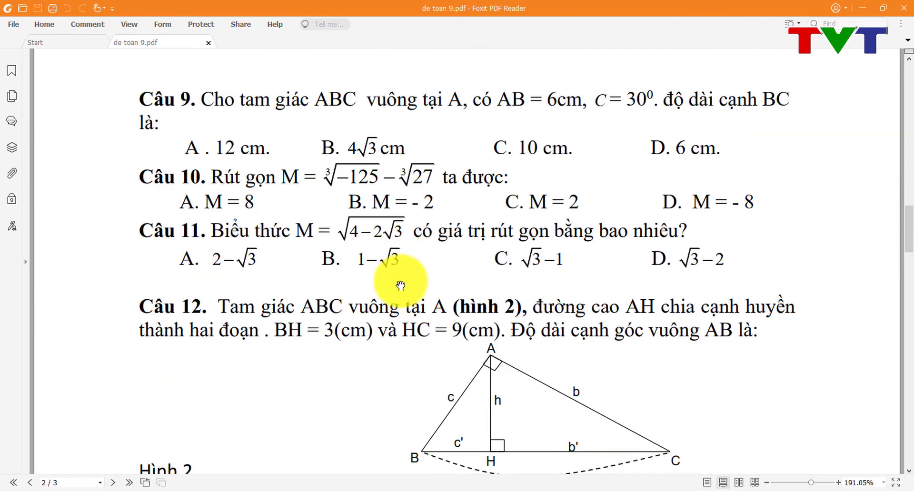
scroll(401, 284, "down", 20)
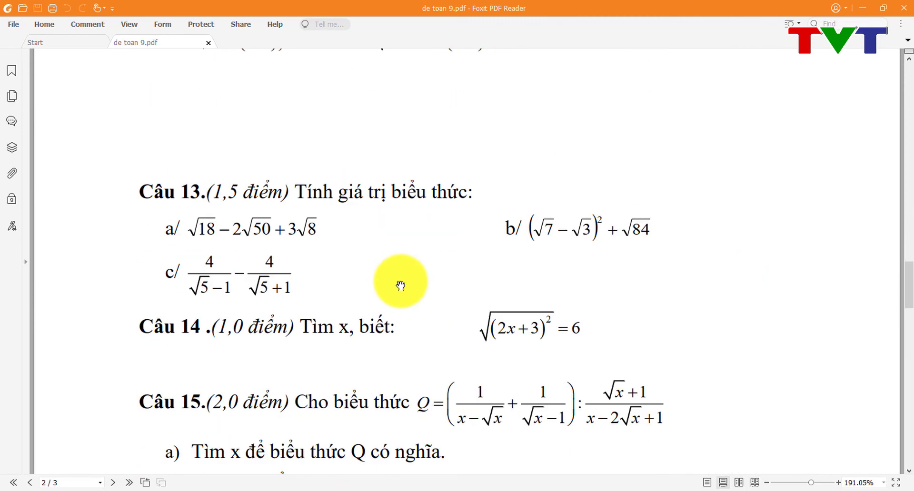
scroll(400, 284, "down", 14)
key("Home")
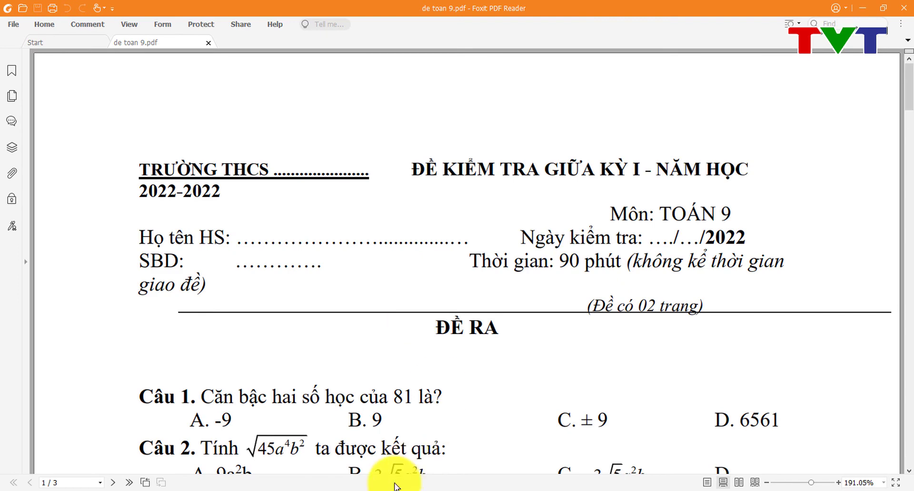
Step: Switch to Azota in Chrome and start a new exam with + Tạo đề
mouse_move(371, 487)
left_click(352, 468)
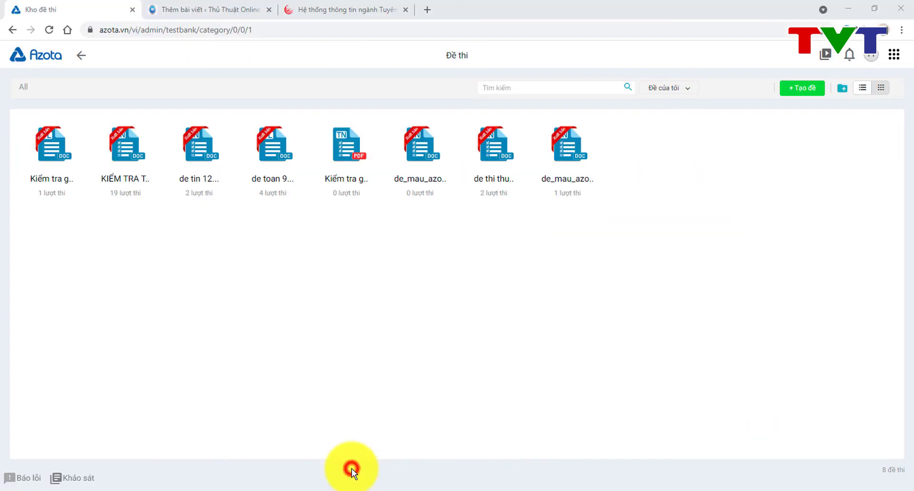
left_click(802, 89)
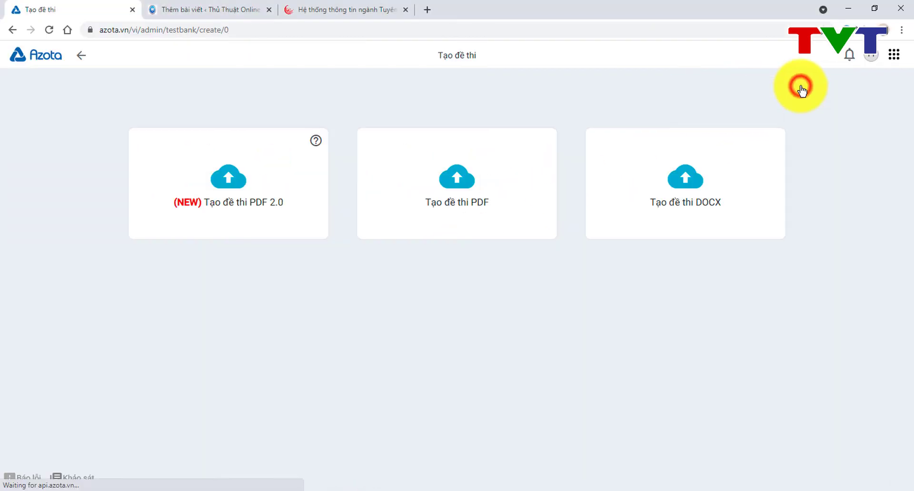